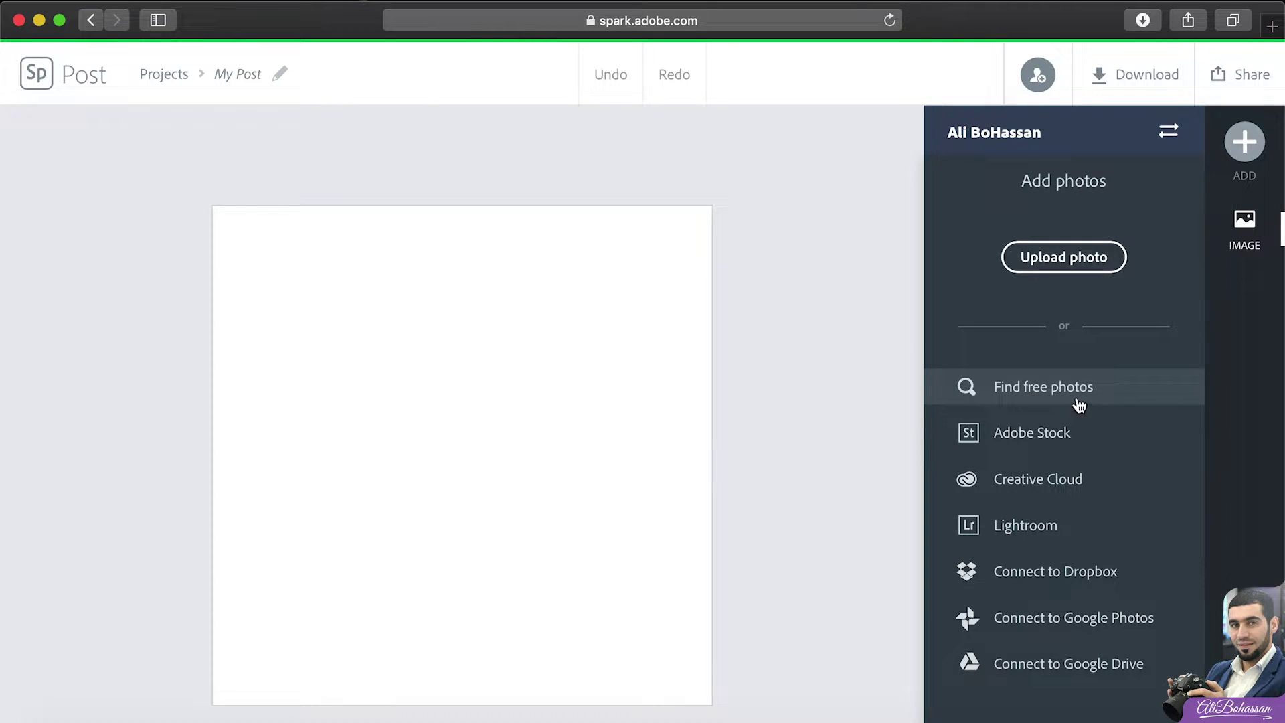
pyautogui.click(1075, 400)
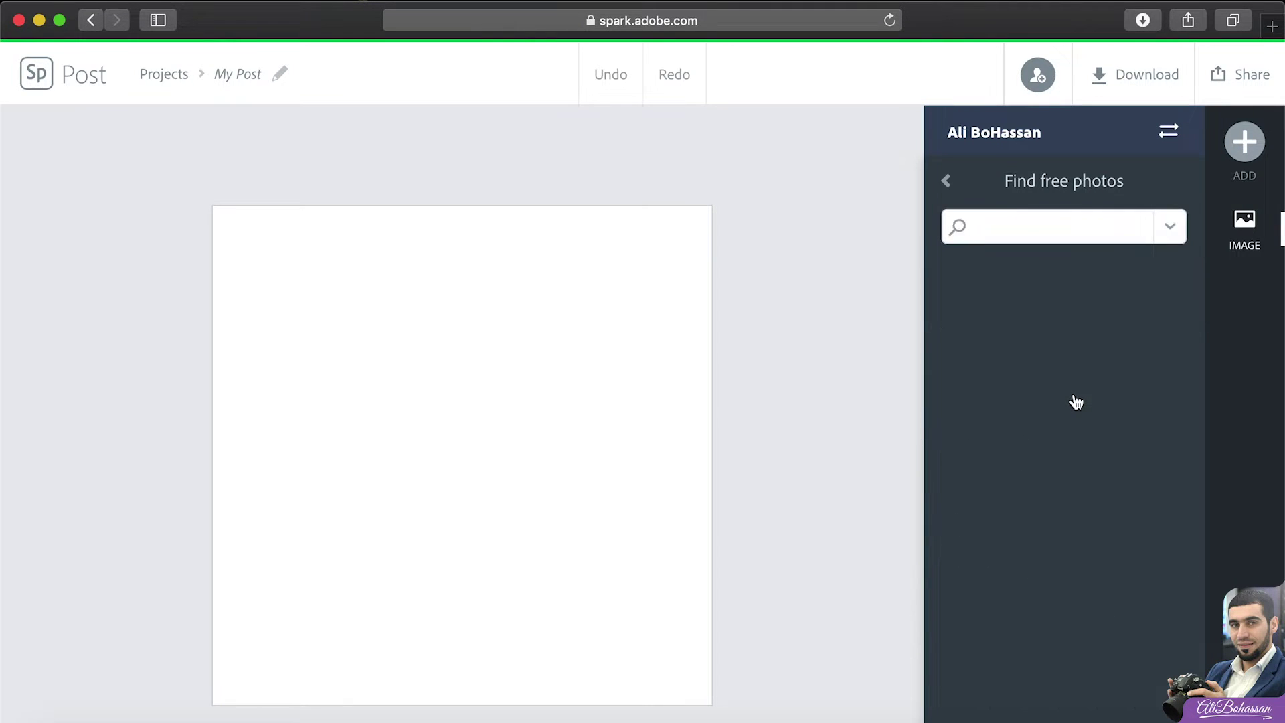
pyautogui.click(1021, 226)
pyautogui.write('ca')
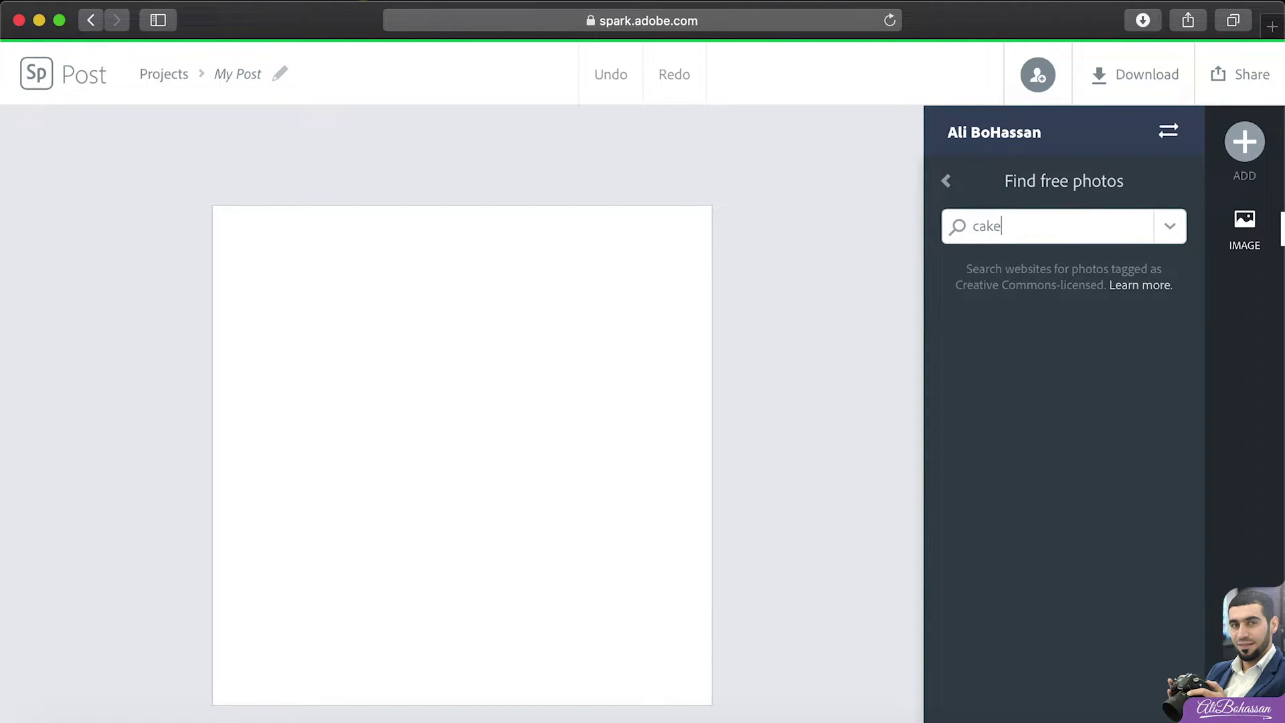
pyautogui.write('ke')
pyautogui.press('Return')
pyautogui.scroll(-10, 1131, 370)
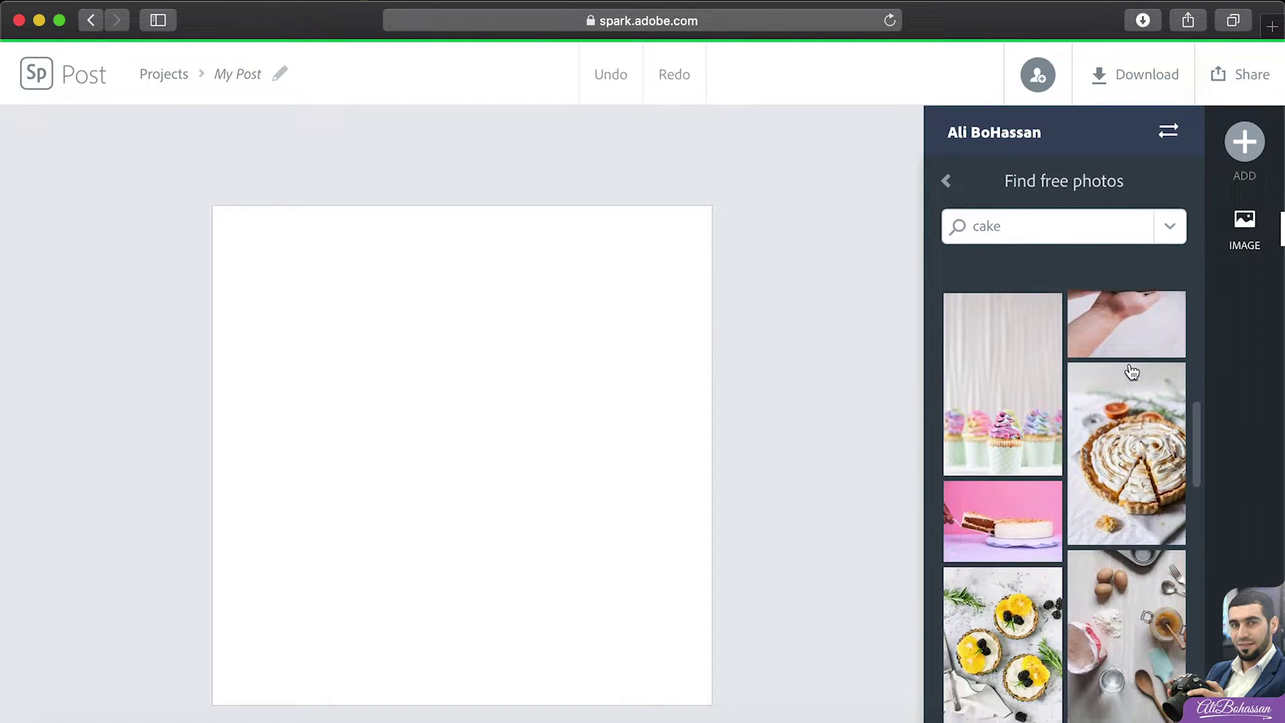
pyautogui.scroll(-5, 1131, 370)
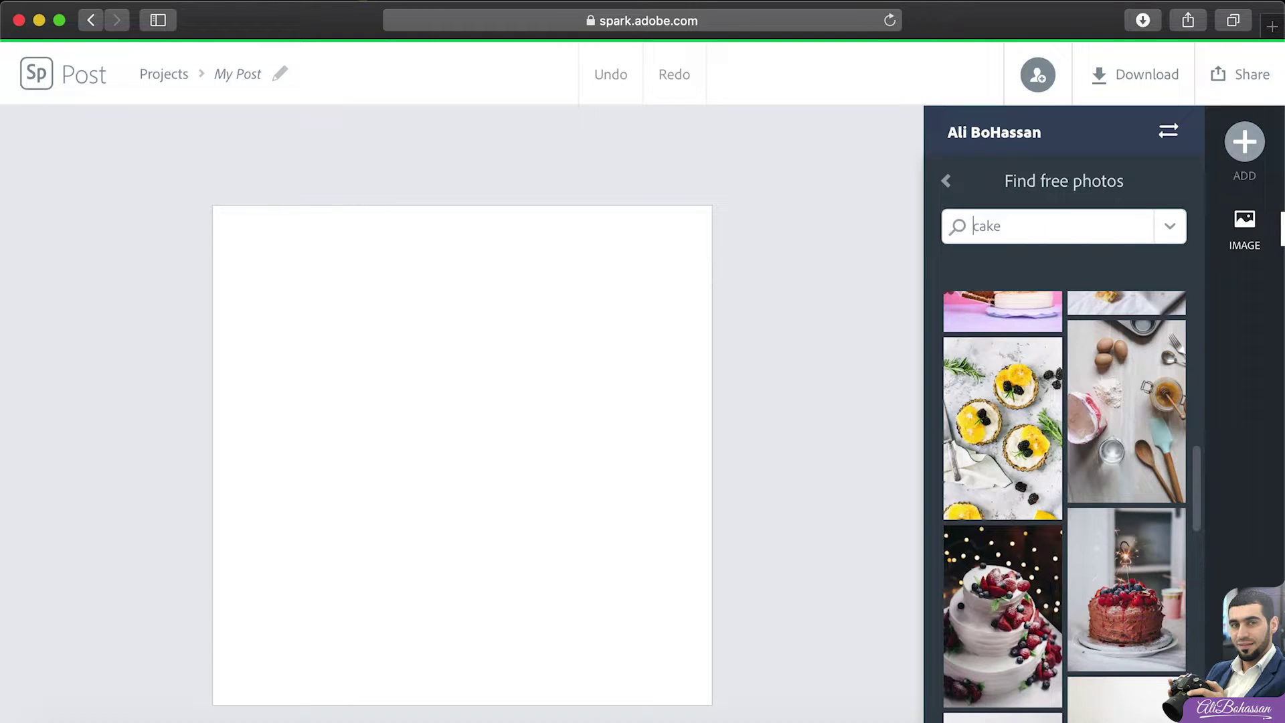
pyautogui.write('cup')
pyautogui.press('Return')
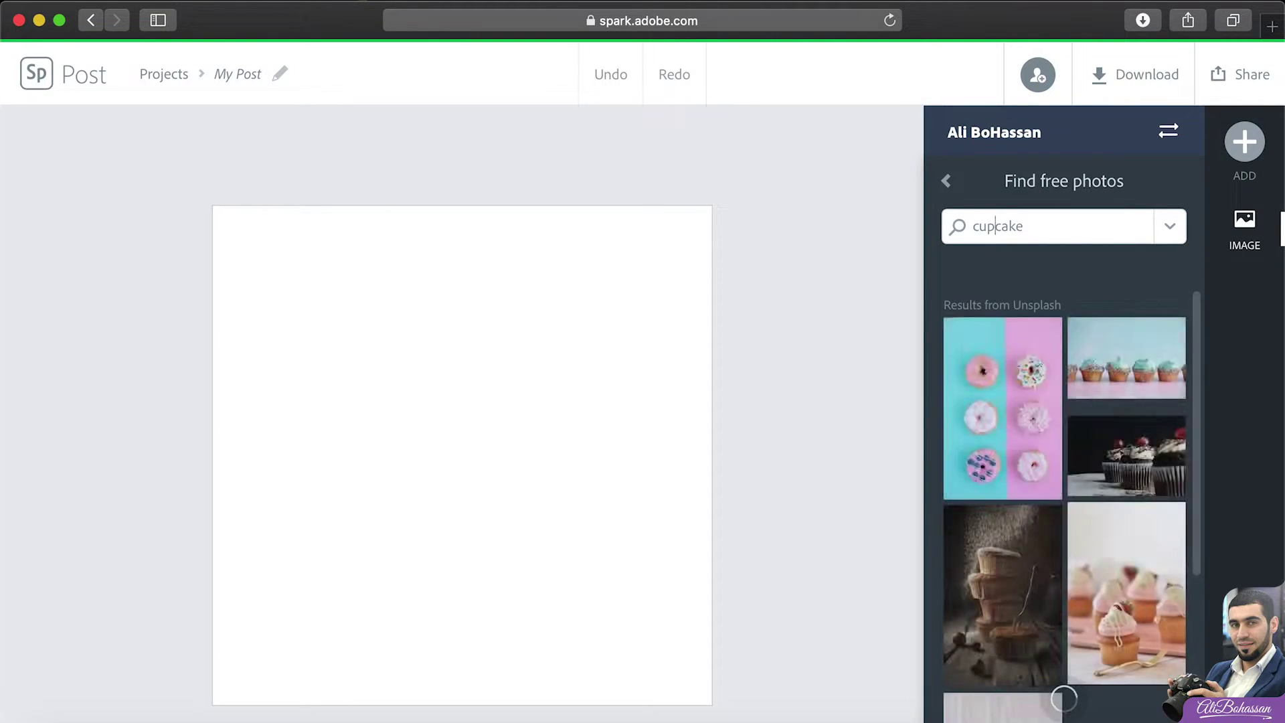
pyautogui.click(1009, 435)
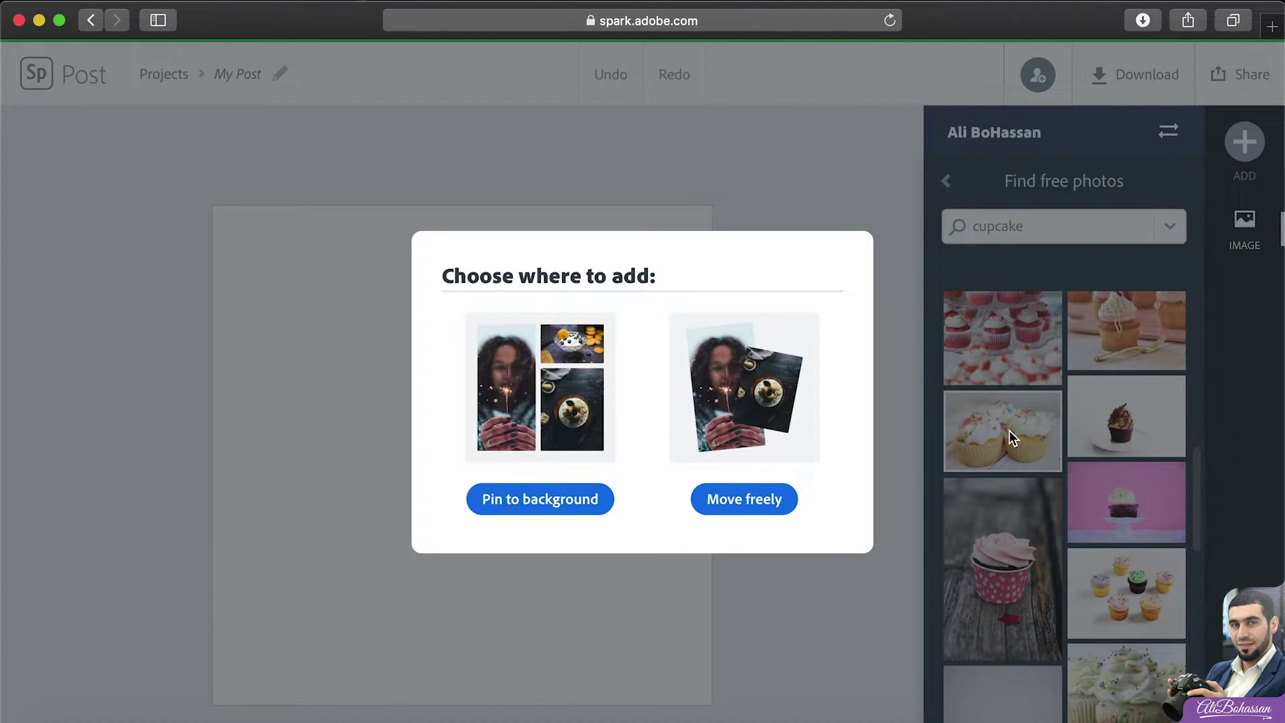
pyautogui.click(745, 511)
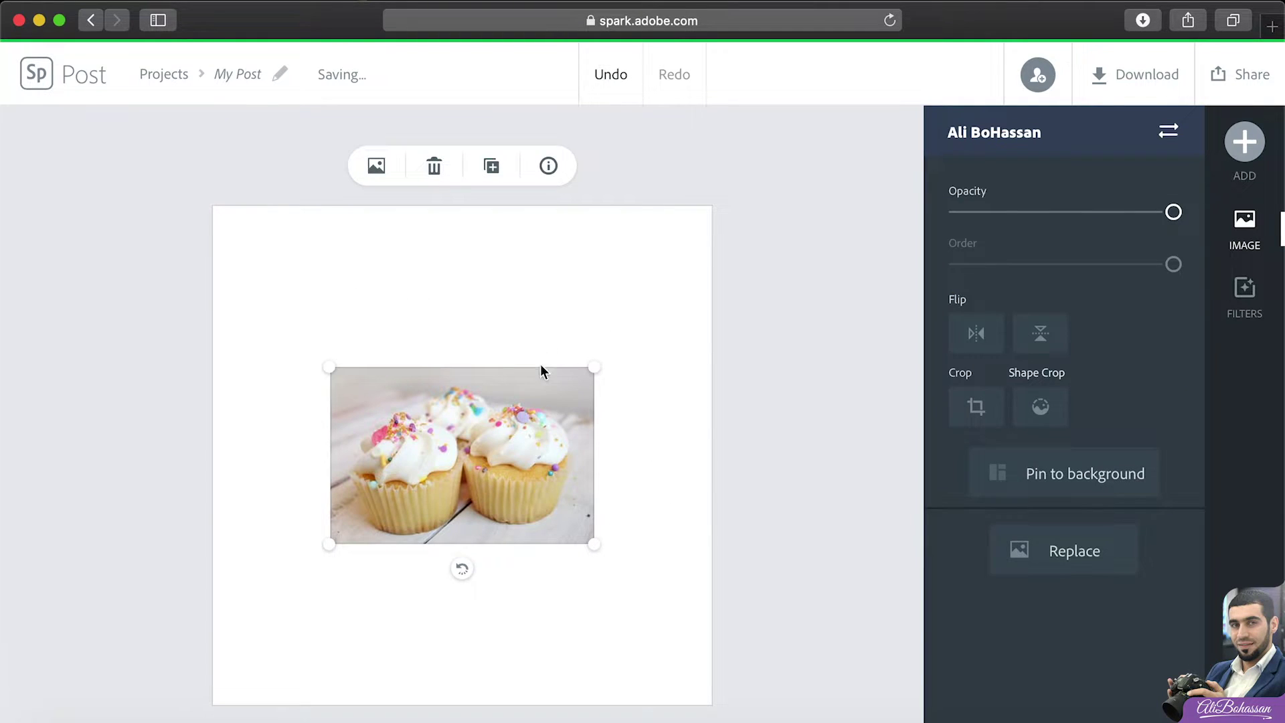
pyautogui.moveTo(462, 520); pyautogui.dragTo(427, 547)
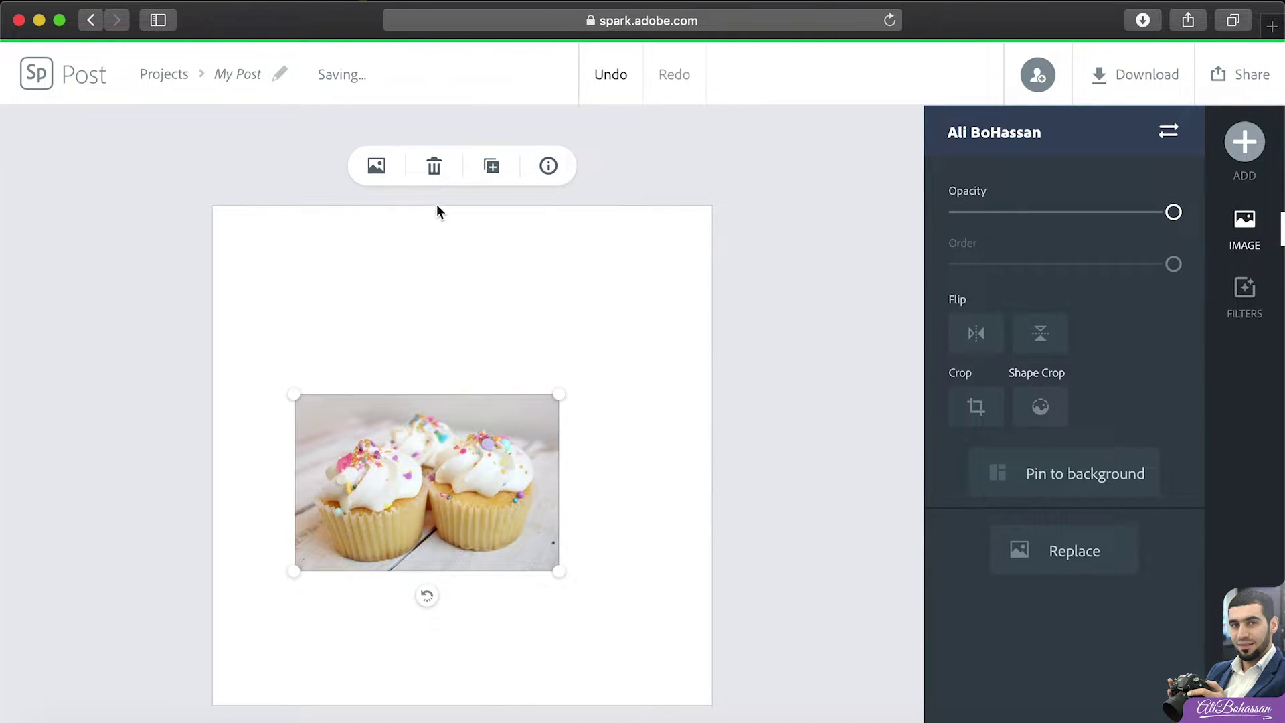
pyautogui.click(433, 166)
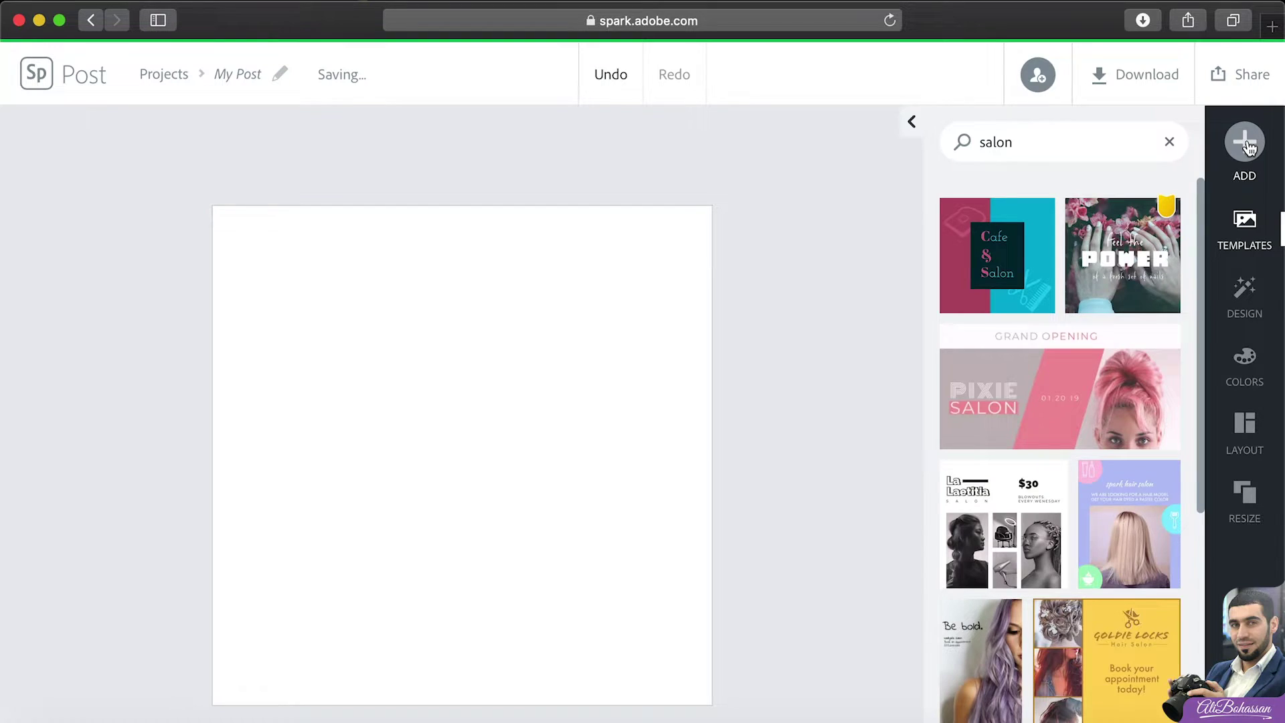
# Upload Image5.jpg from Cupcake Project > Images and place it as a freely movable photo.
pyautogui.click(1244, 141)
pyautogui.click(1027, 158)
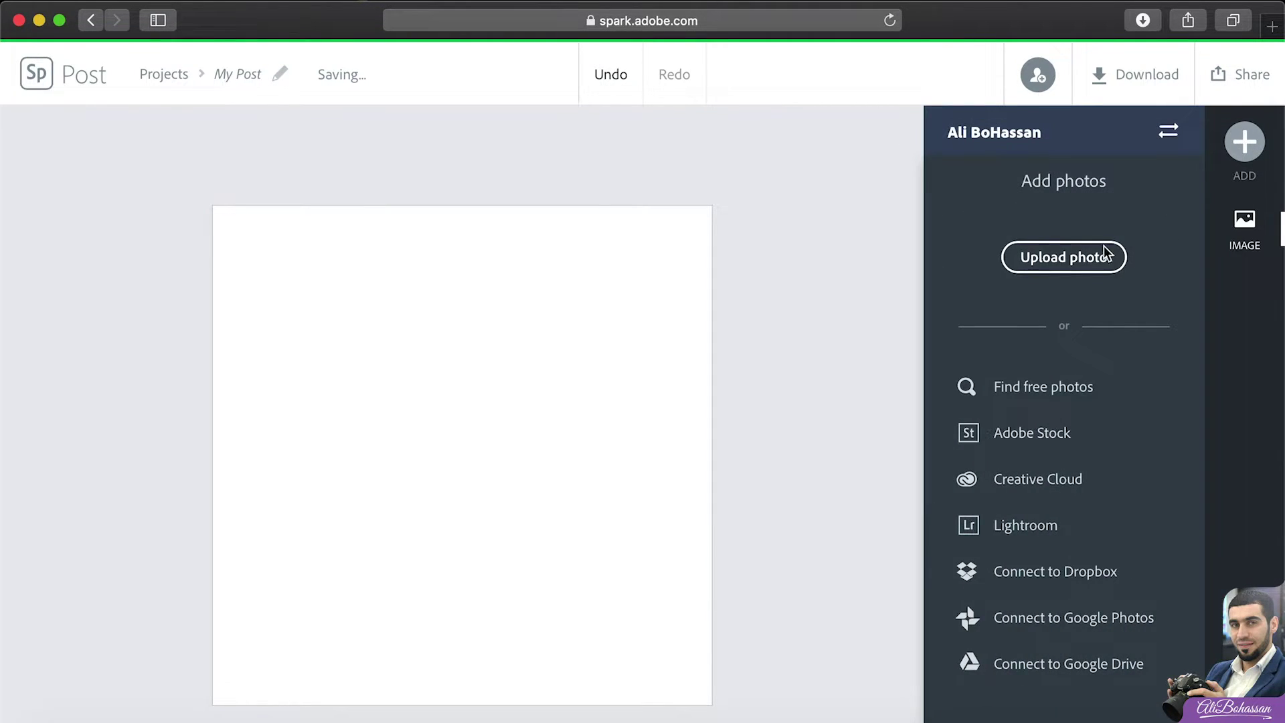
pyautogui.click(1074, 263)
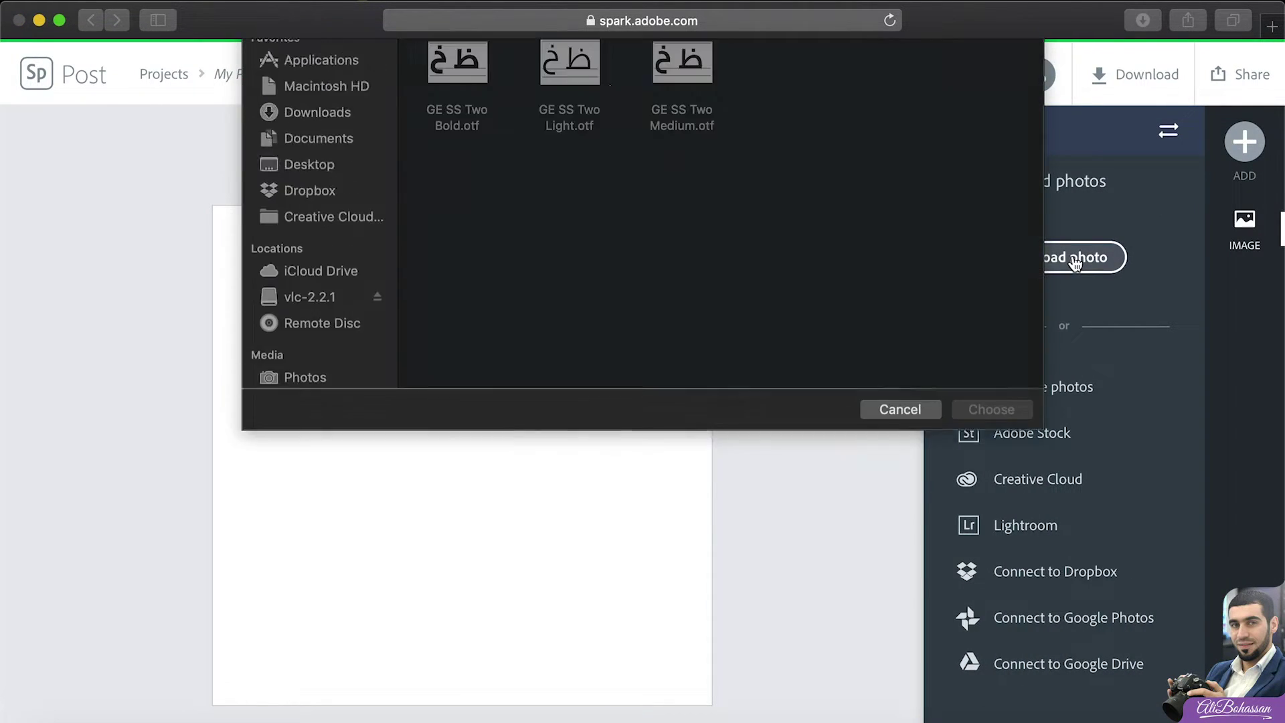
pyautogui.click(646, 65)
pyautogui.click(644, 80)
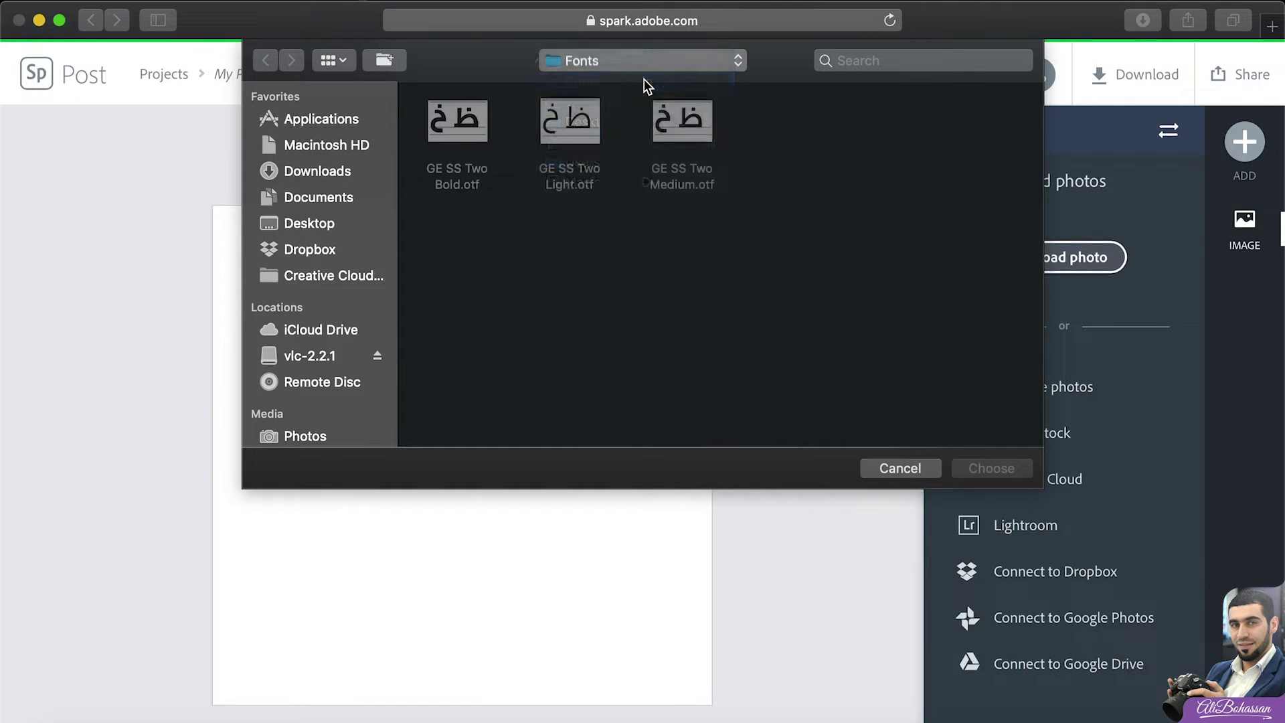
pyautogui.doubleClick(563, 119)
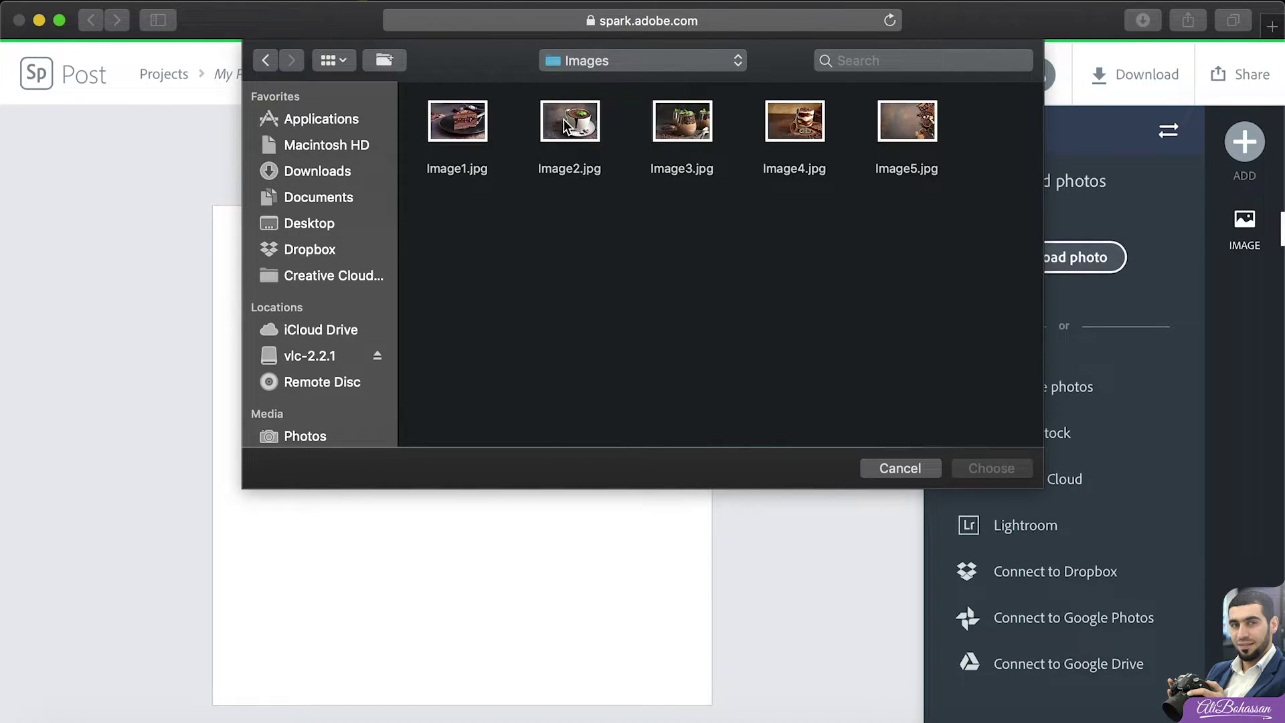
pyautogui.click(922, 122)
pyautogui.click(998, 467)
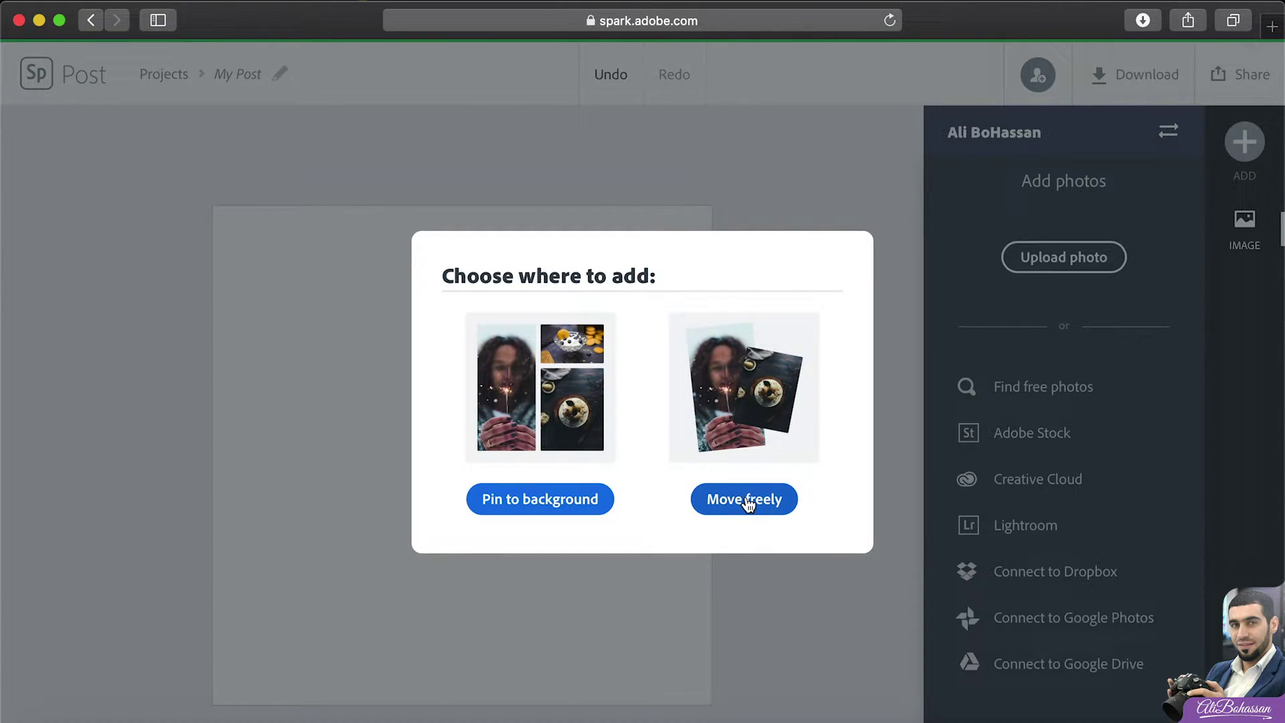
pyautogui.click(725, 505)
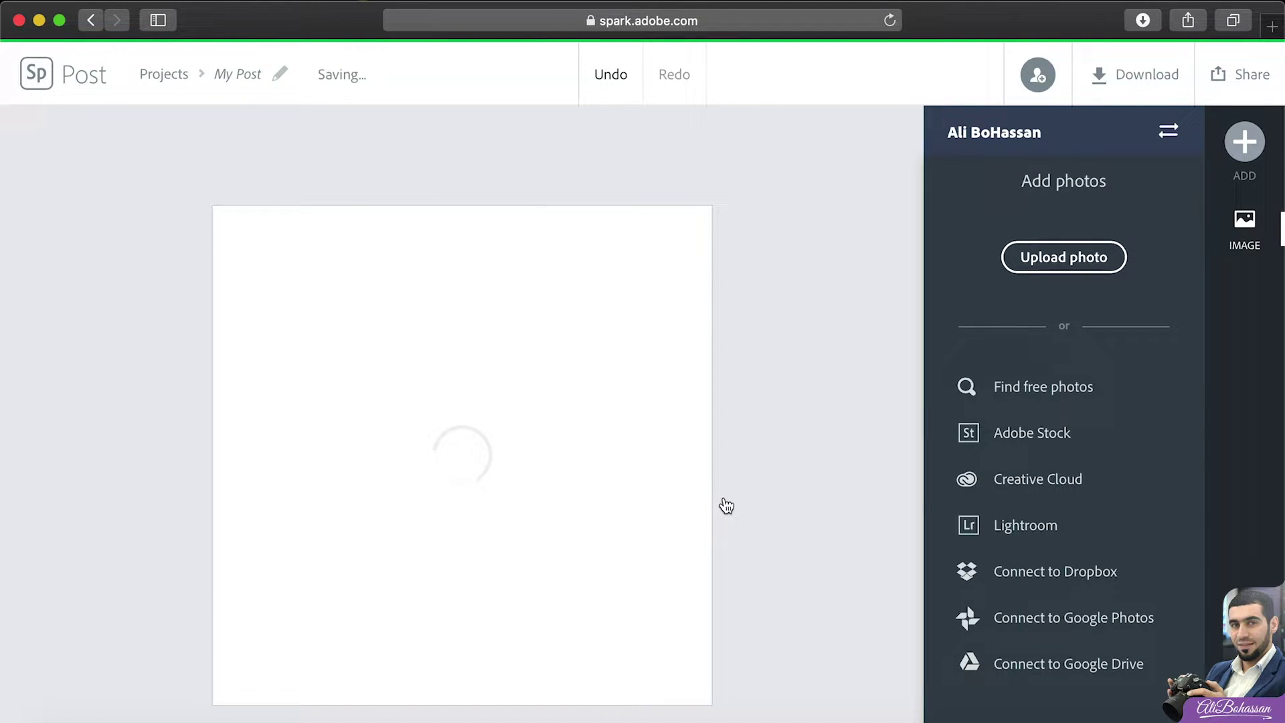
# Enlarge and reposition the chocolate photo to fill the square canvas, chocolates along the right edge.
pyautogui.moveTo(503, 510); pyautogui.dragTo(494, 472)
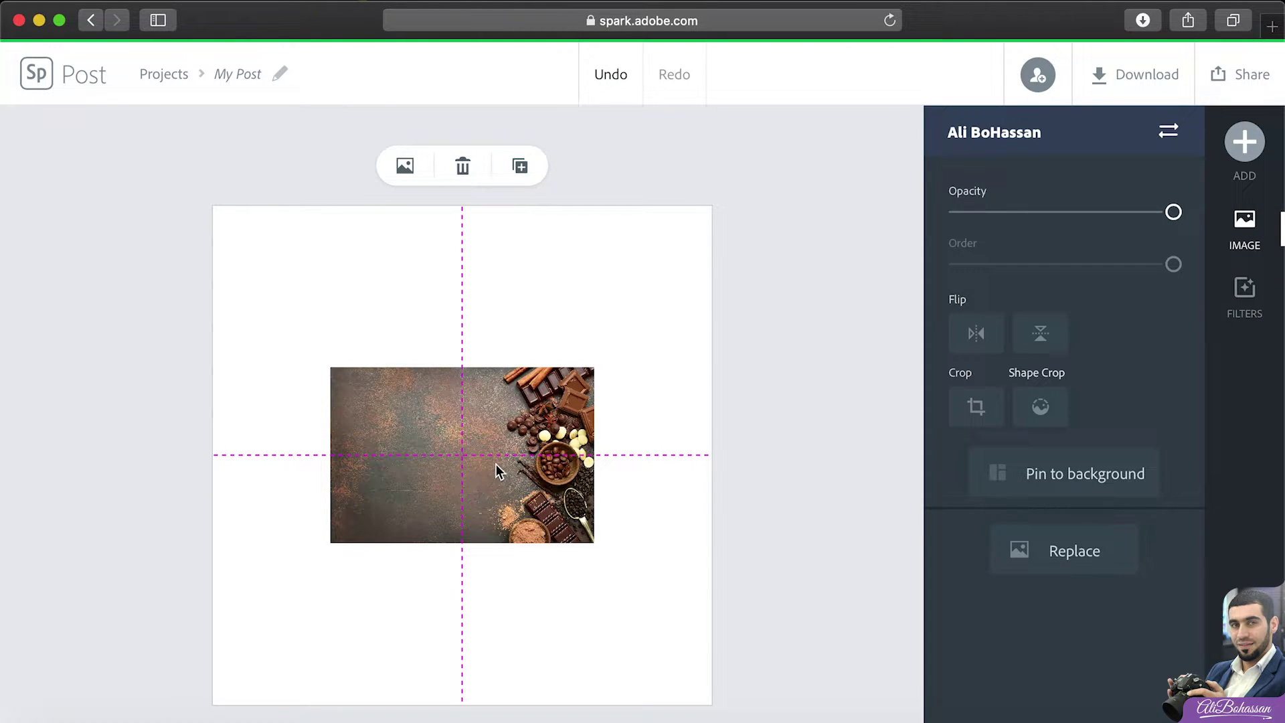
pyautogui.moveTo(496, 469); pyautogui.dragTo(493, 460)
pyautogui.moveTo(330, 370); pyautogui.dragTo(212, 298)
pyautogui.moveTo(595, 544); pyautogui.dragTo(860, 703)
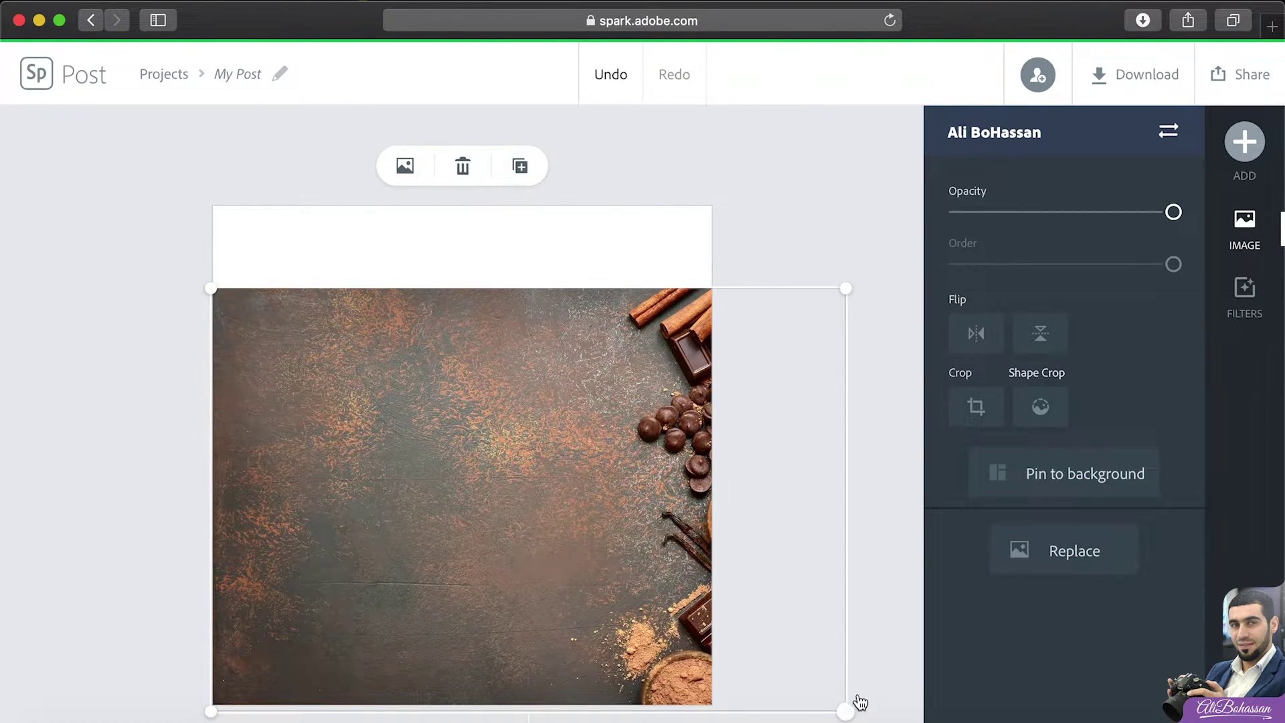
pyautogui.moveTo(215, 292); pyautogui.dragTo(83, 216)
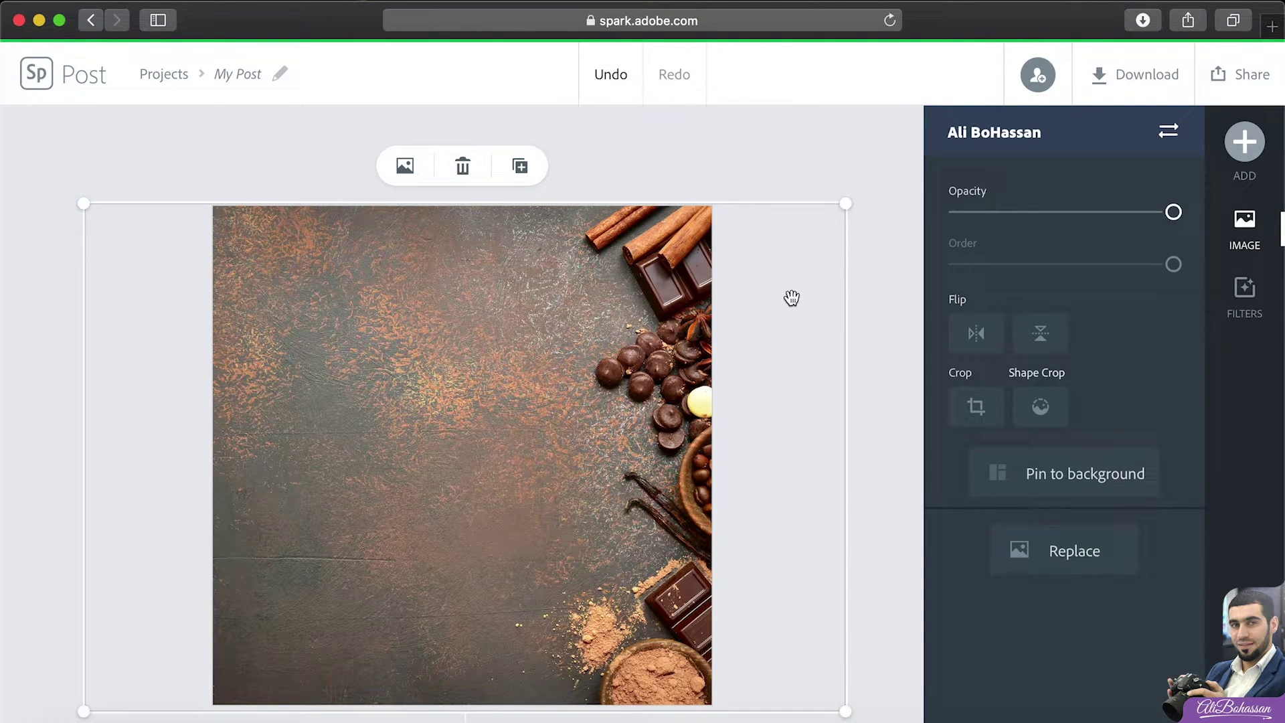
pyautogui.moveTo(674, 276)
pyautogui.mouseDown()
pyautogui.moveTo(581, 283)
pyautogui.moveTo(689, 284)
pyautogui.mouseUp()
pyautogui.click(1244, 144)
pyautogui.click(1245, 143)
pyautogui.click(957, 165)
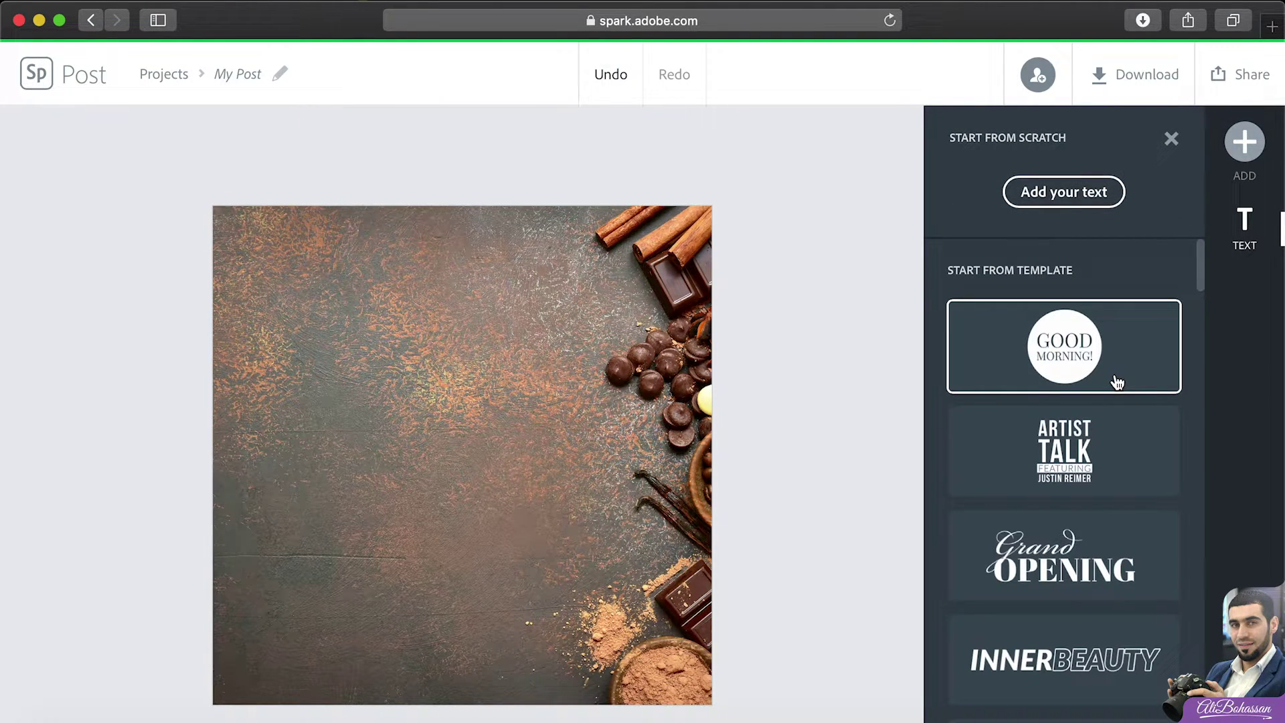
# Add the Good Morning text badge and move it to the photo's upper left.
pyautogui.scroll(-5, 1117, 381)
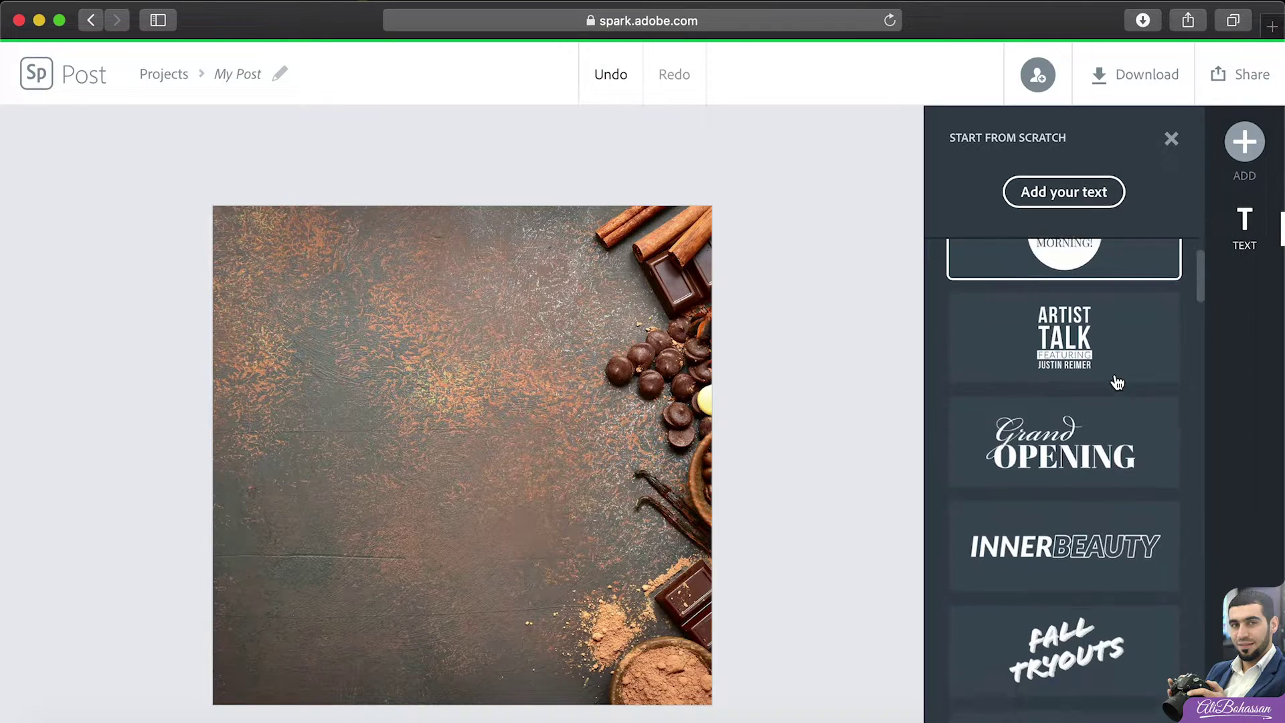
pyautogui.scroll(4, 1116, 381)
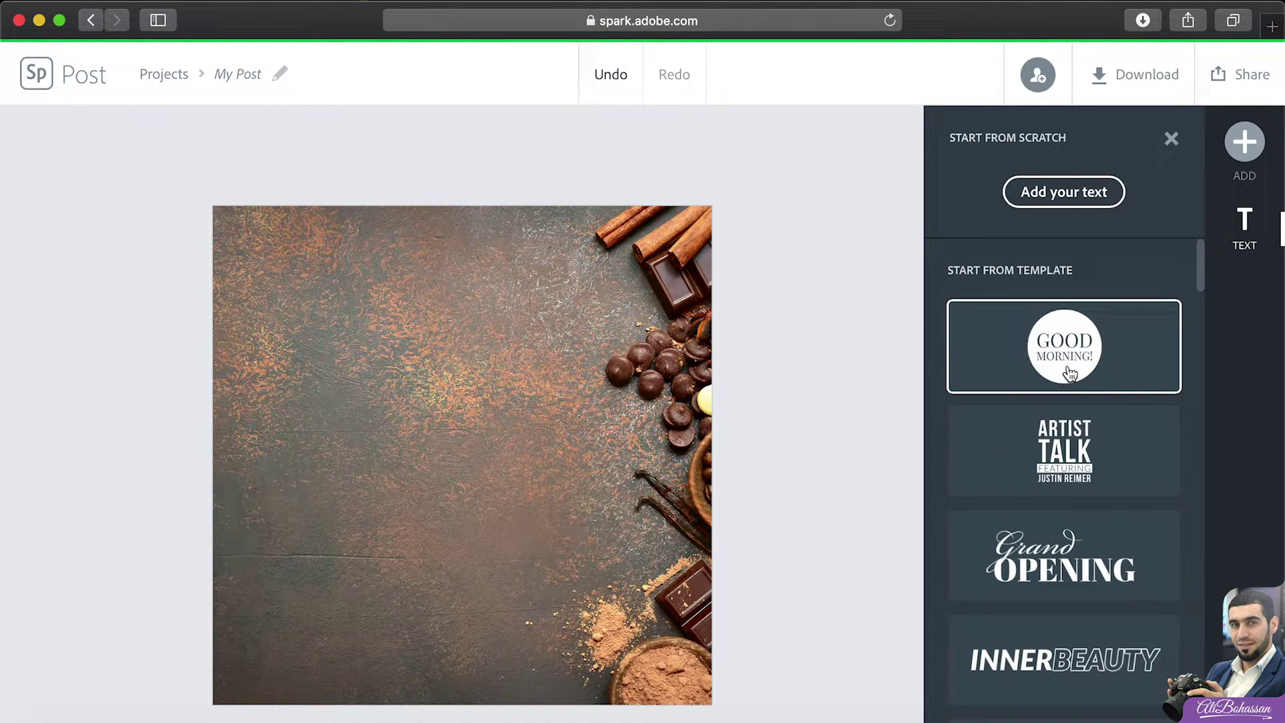
pyautogui.scroll(-10, 1086, 359)
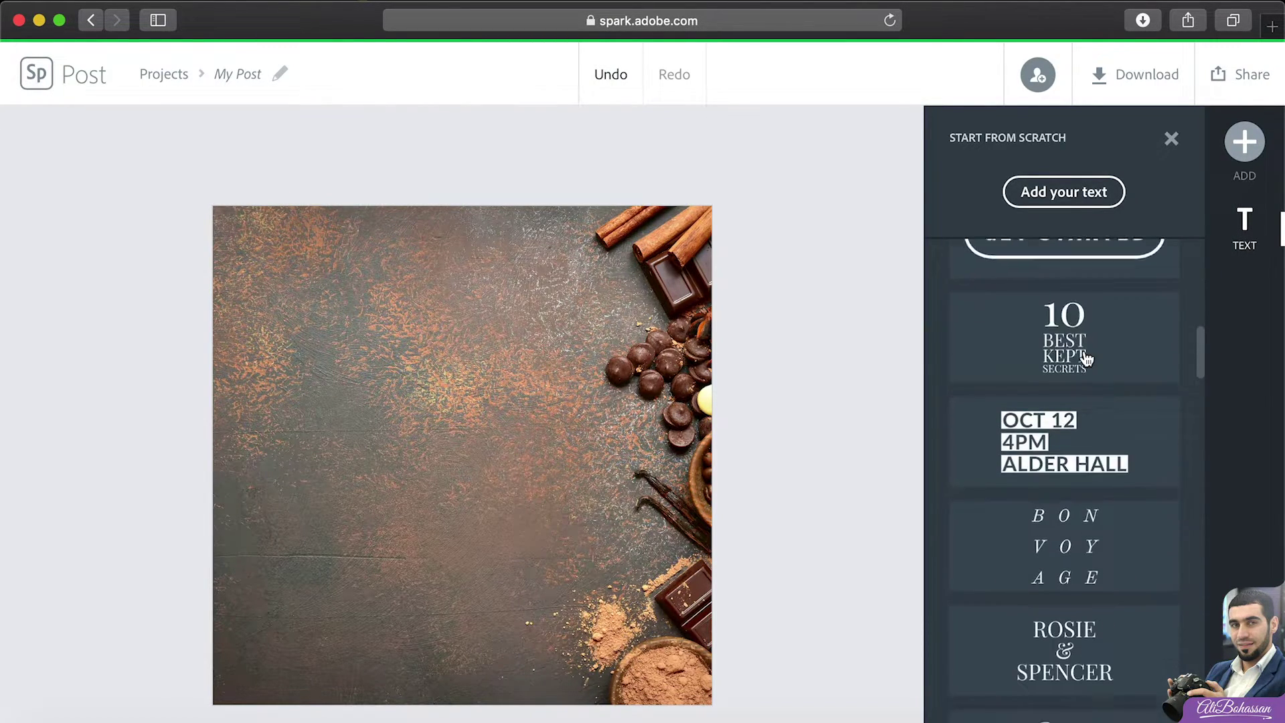
pyautogui.scroll(12, 1086, 359)
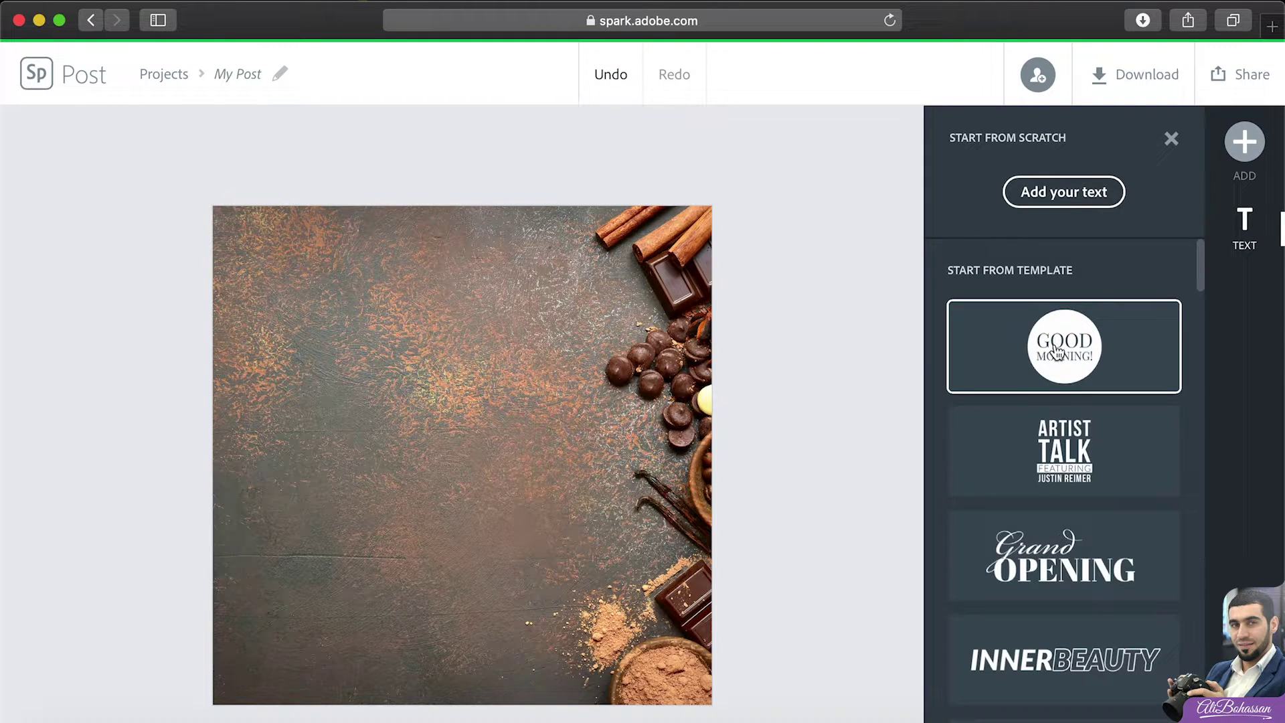
pyautogui.click(1057, 351)
pyautogui.moveTo(434, 506); pyautogui.dragTo(409, 379)
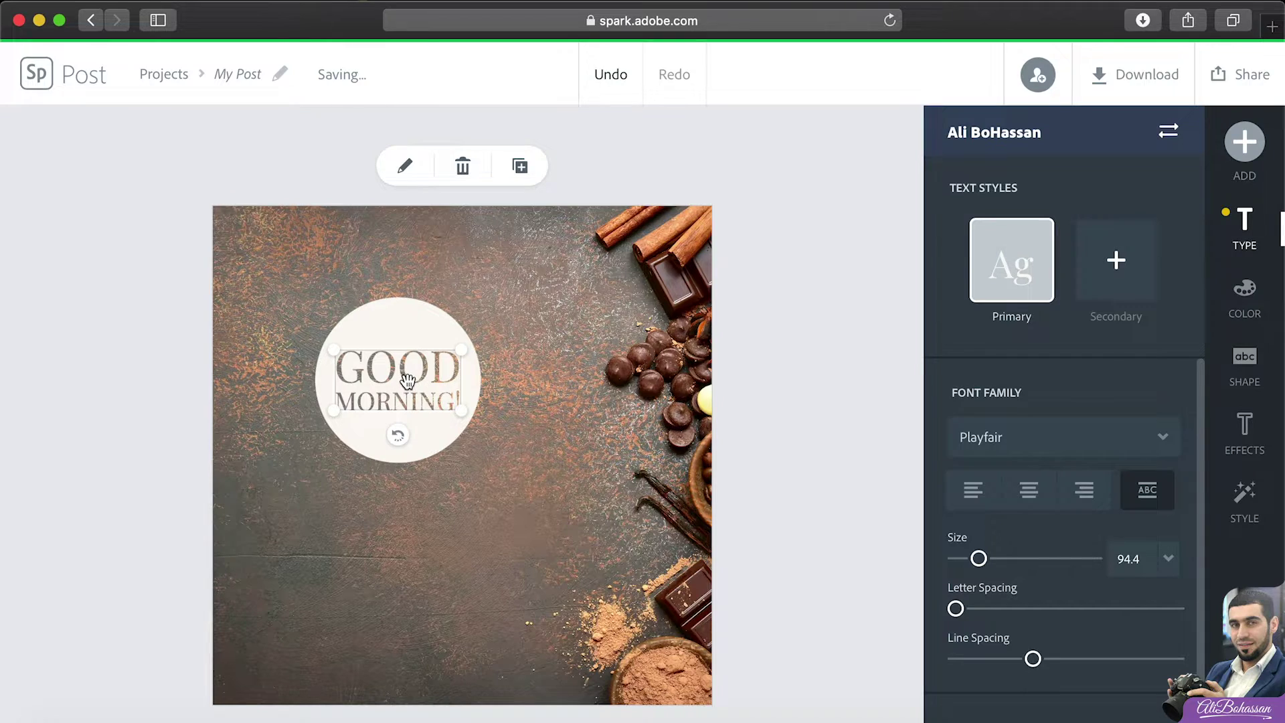
# Replace the badge text with the creator's full name and enlarge it.
pyautogui.doubleClick(404, 378)
pyautogui.click(676, 319)
pyautogui.moveTo(737, 327); pyautogui.dragTo(261, 324)
pyautogui.write('Ali')
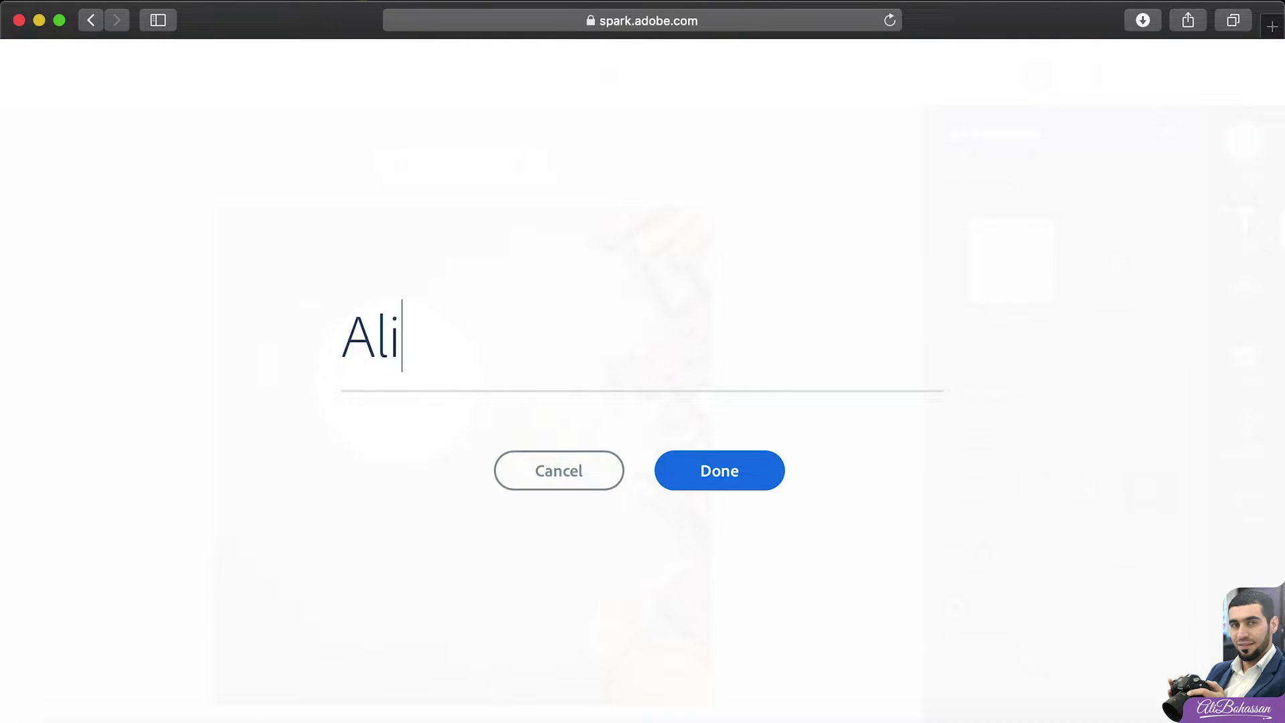
pyautogui.write(' BoHassan')
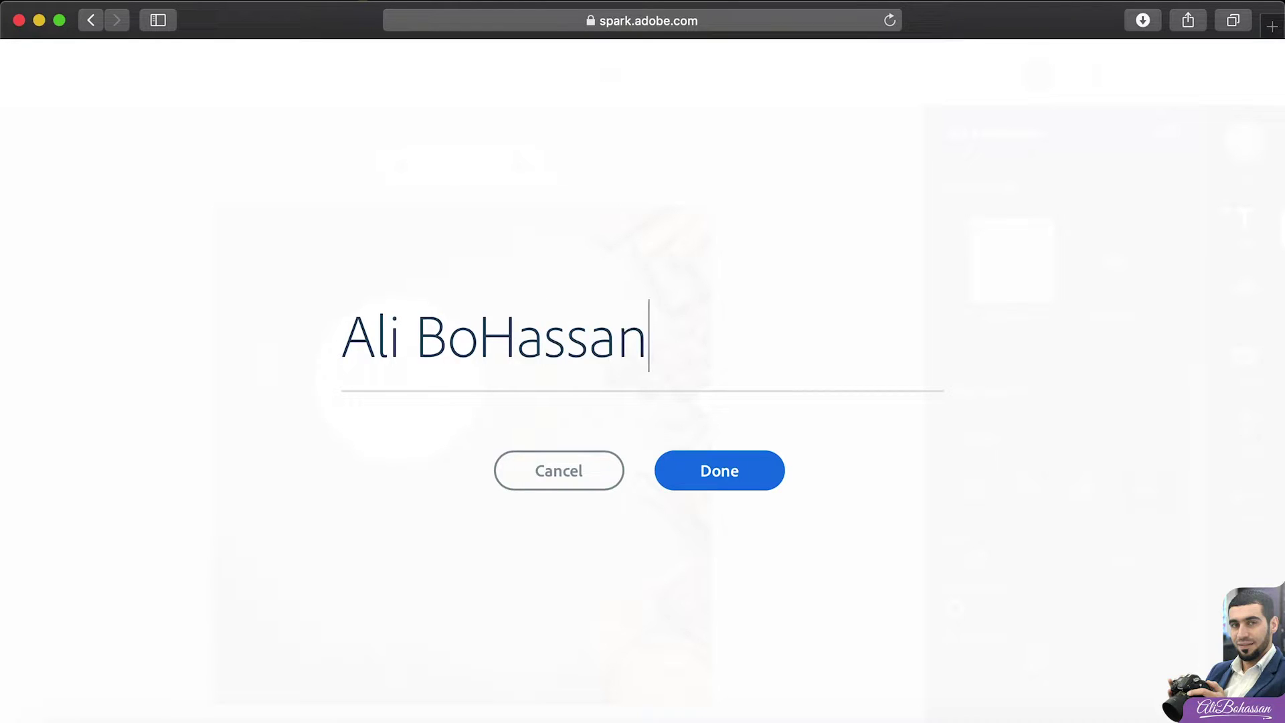
pyautogui.press('Return')
pyautogui.moveTo(484, 470); pyautogui.dragTo(499, 481)
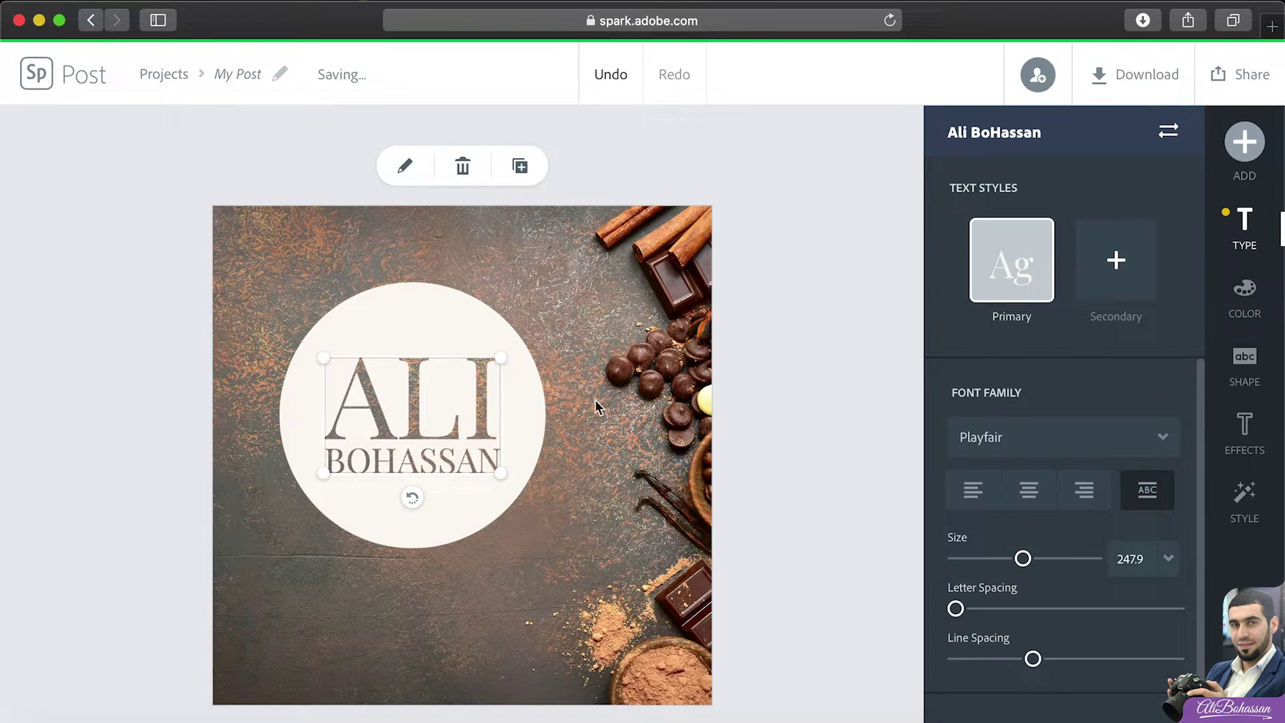
# Try dotted, double-ring and pill backing shapes, then remove the circle behind the name.
pyautogui.click(1249, 363)
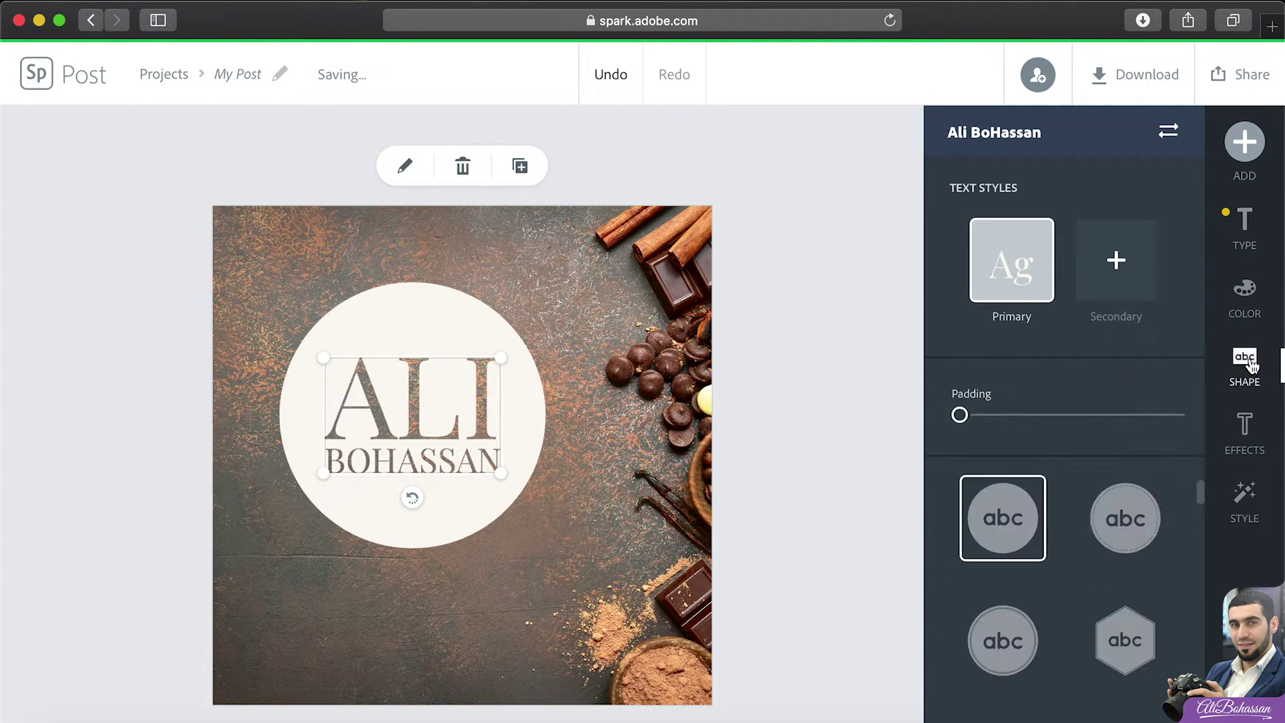
pyautogui.click(1123, 536)
pyautogui.click(1004, 639)
pyautogui.click(1022, 548)
pyautogui.scroll(-5, 1104, 596)
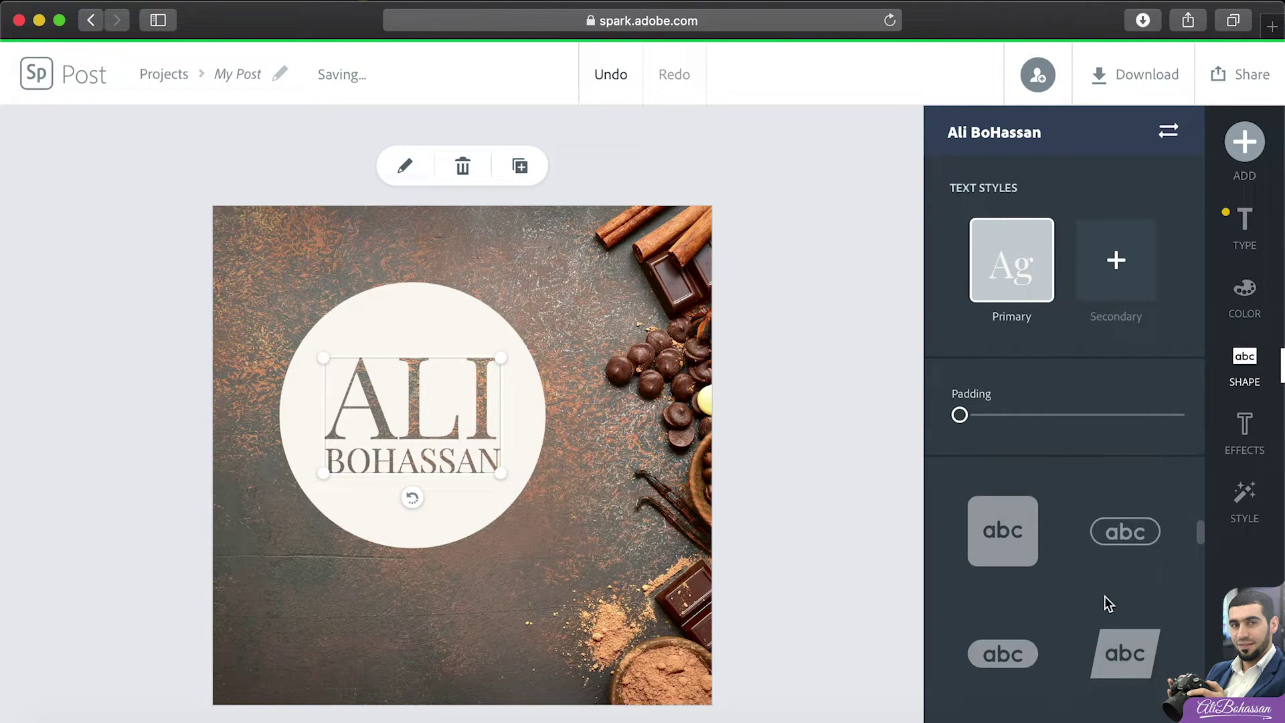
pyautogui.click(1130, 519)
pyautogui.click(453, 401)
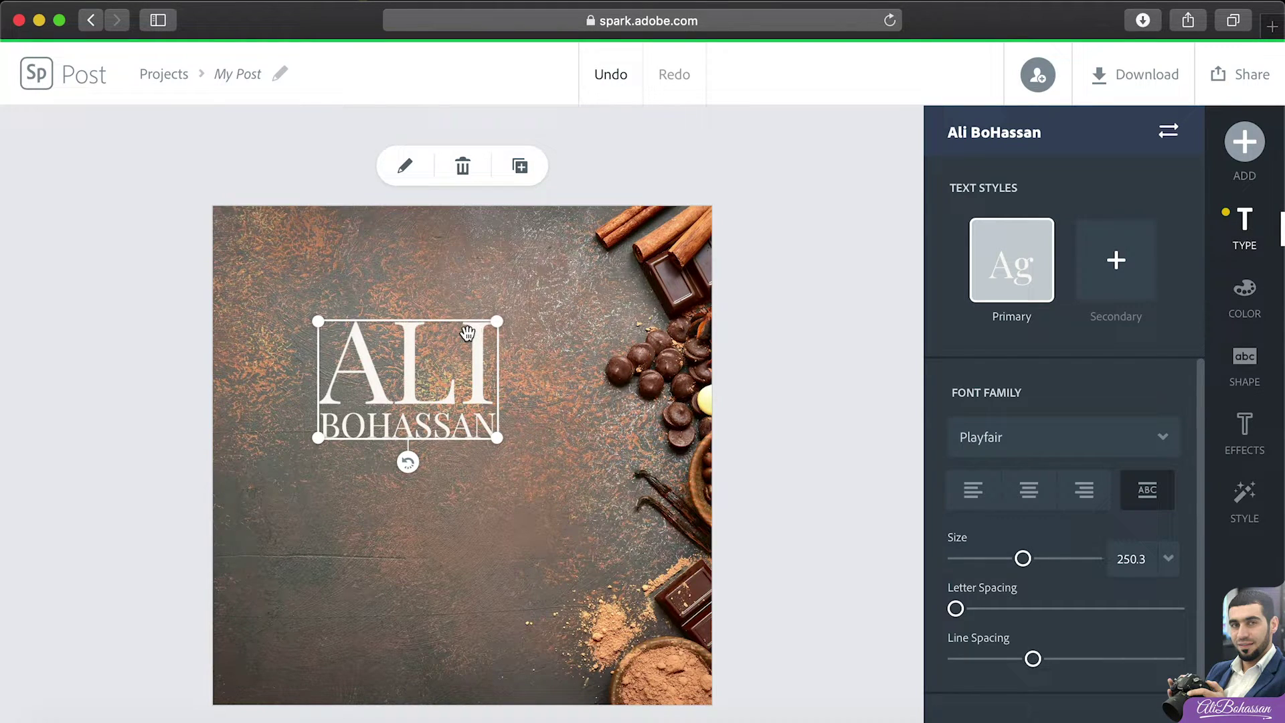
# Delete the name text box and bring up the text-adding options.
pyautogui.moveTo(467, 332); pyautogui.dragTo(509, 336)
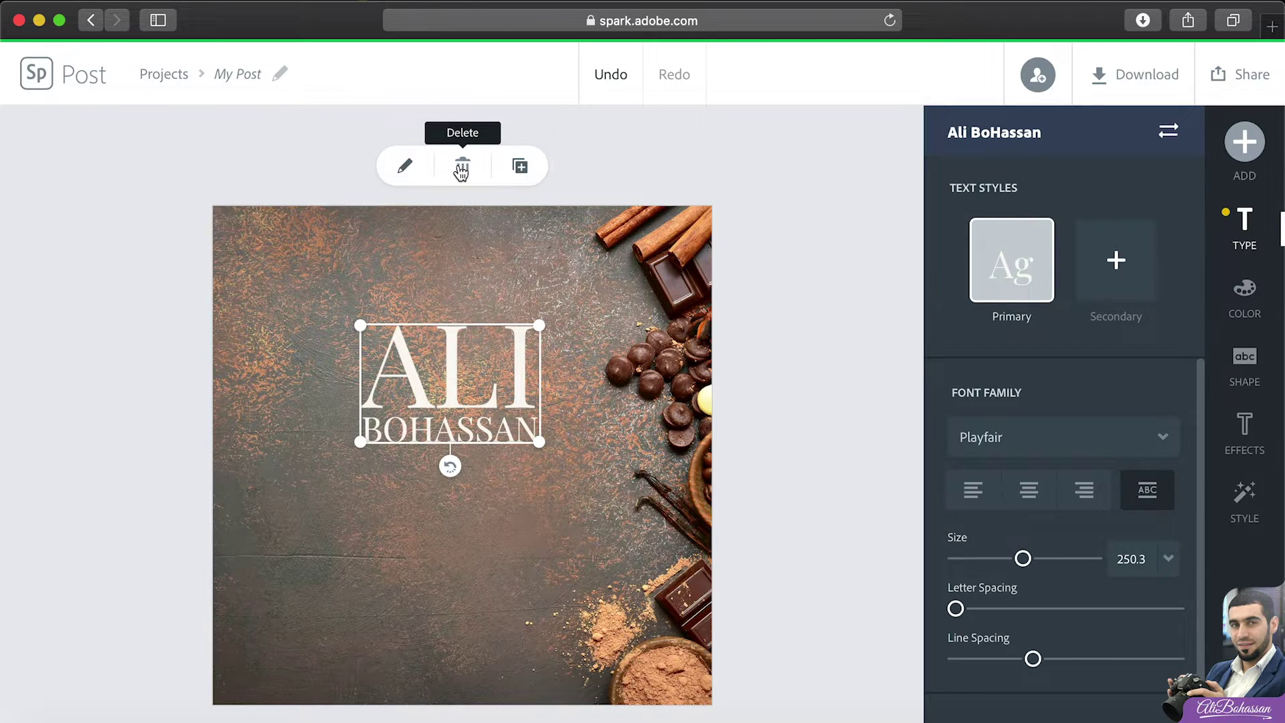
pyautogui.click(461, 168)
pyautogui.click(1244, 141)
pyautogui.click(958, 159)
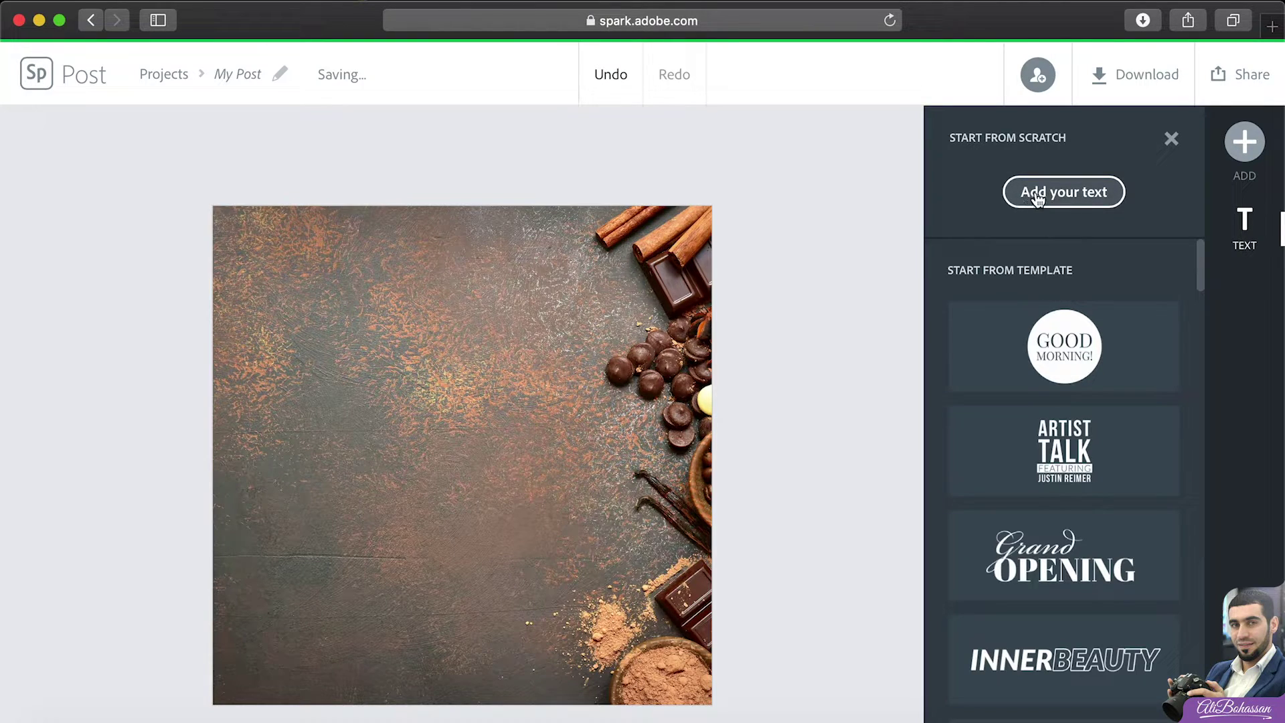
# Add the Arabic text 'عرض خاص' and enlarge it to size 170 in Lato Light.
pyautogui.click(1084, 200)
pyautogui.write('عرض خاص')
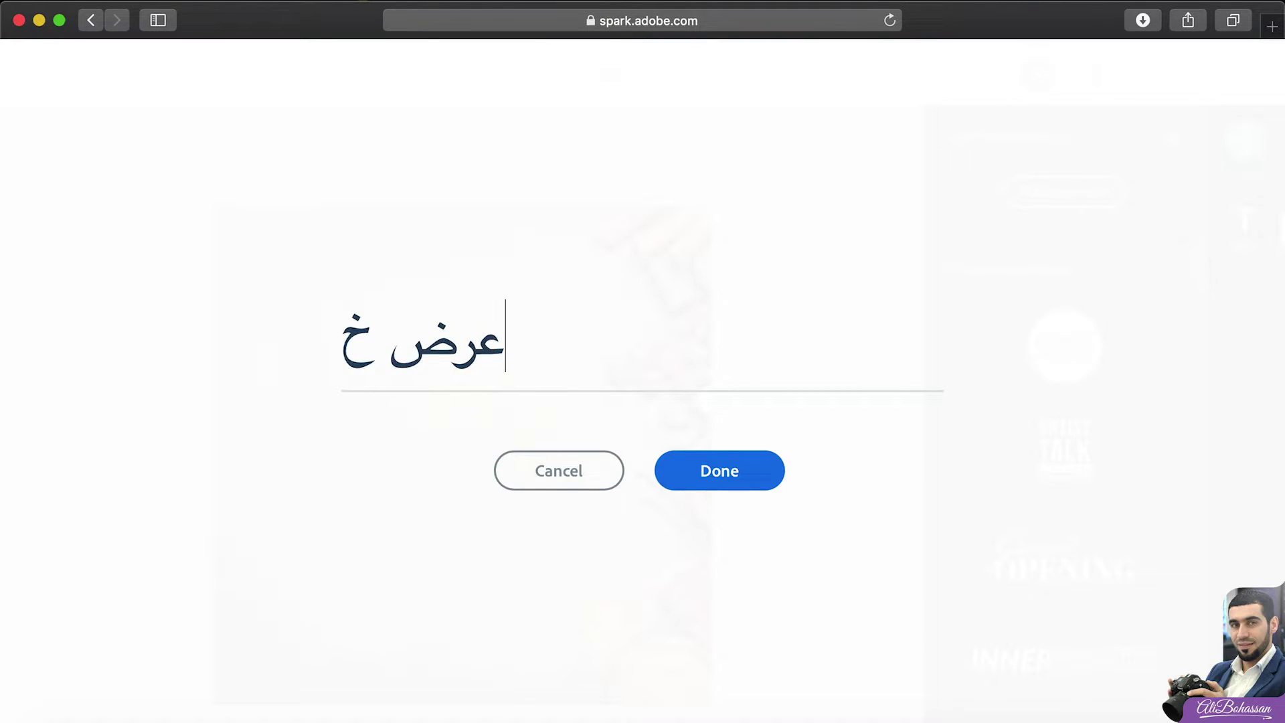
pyautogui.click(720, 470)
pyautogui.moveTo(573, 417); pyautogui.dragTo(621, 463)
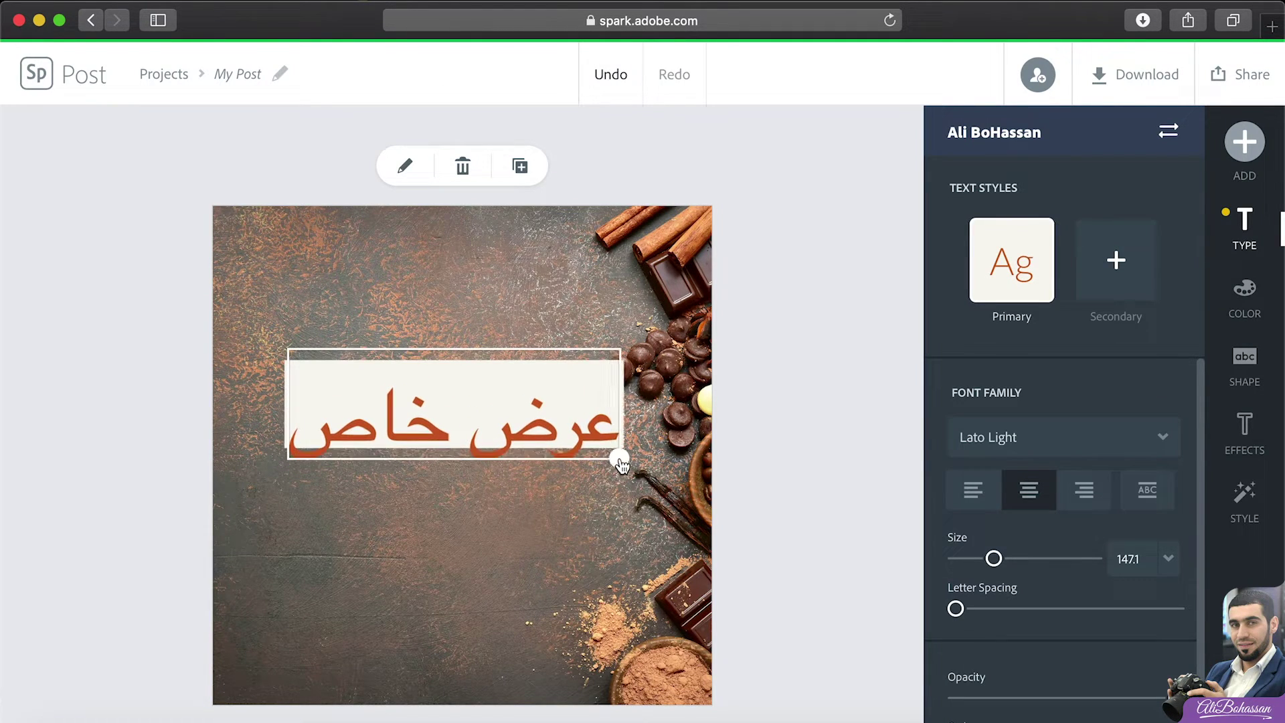
pyautogui.click(601, 308)
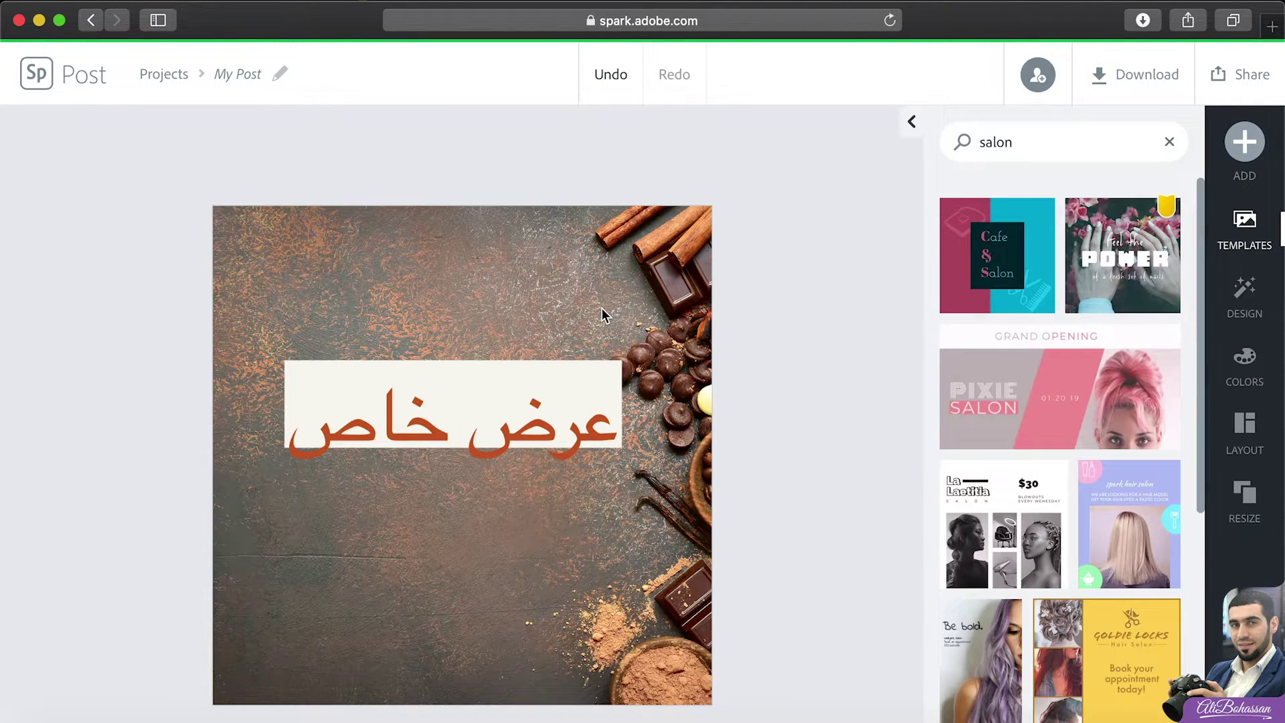
pyautogui.click(625, 283)
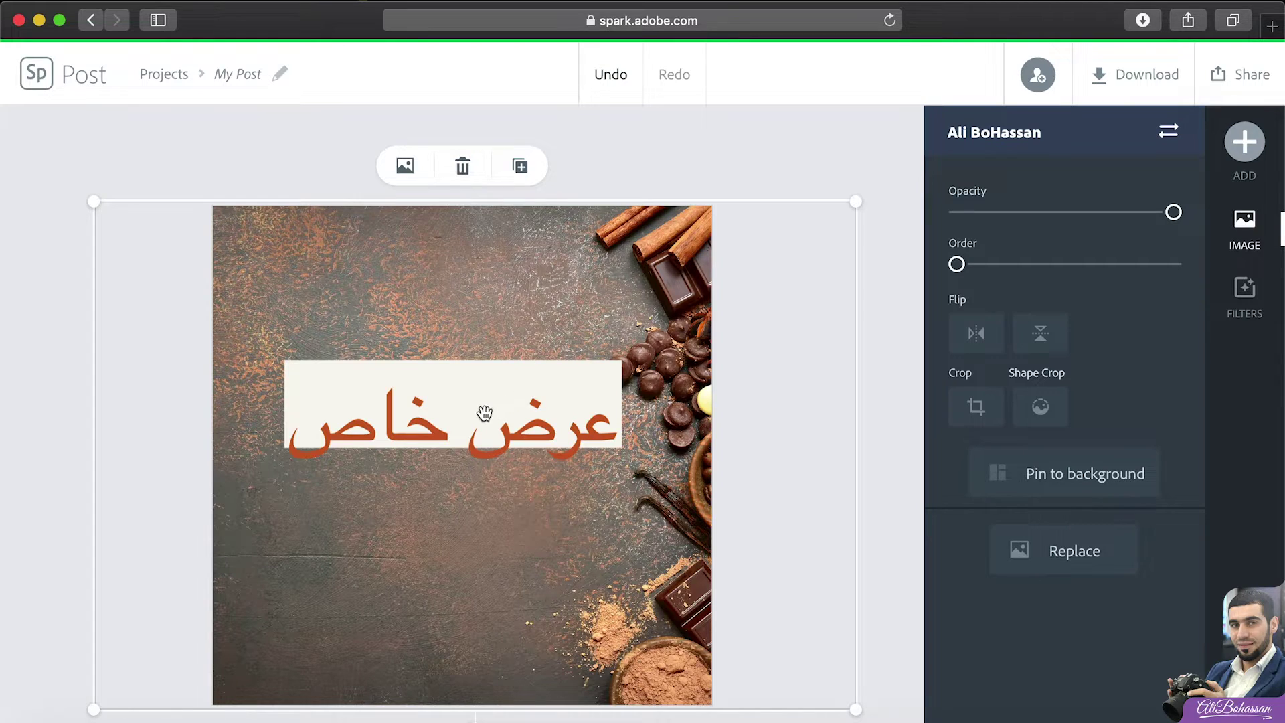
pyautogui.click(485, 413)
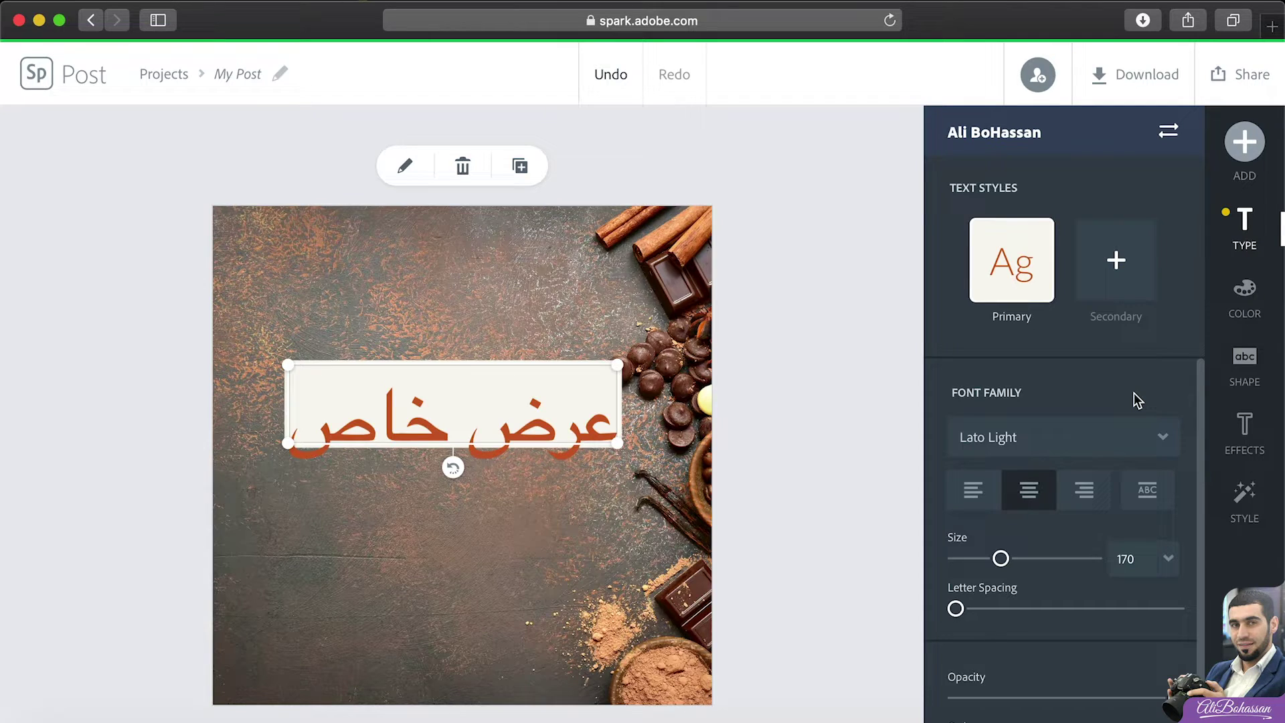
pyautogui.click(624, 280)
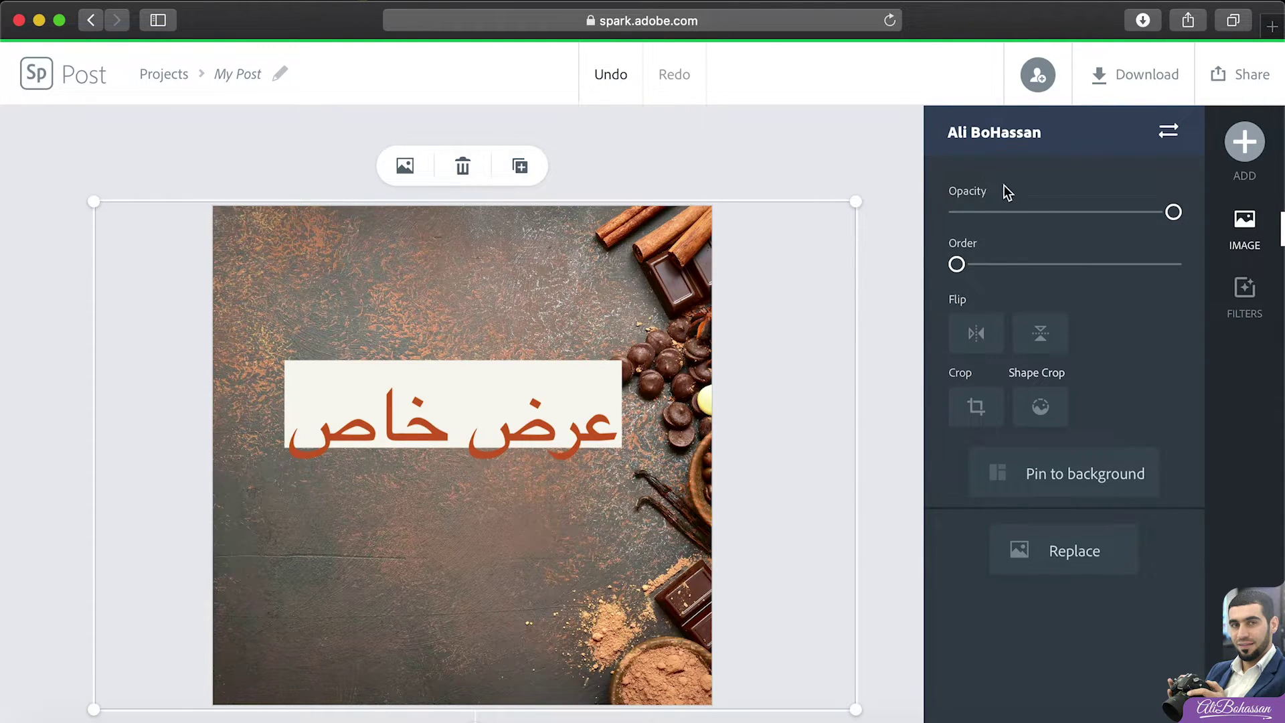
pyautogui.moveTo(1177, 216)
pyautogui.mouseDown()
pyautogui.moveTo(964, 214)
pyautogui.moveTo(1177, 212)
pyautogui.mouseUp()
pyautogui.moveTo(961, 269)
pyautogui.moveTo(1107, 263); pyautogui.dragTo(1130, 265)
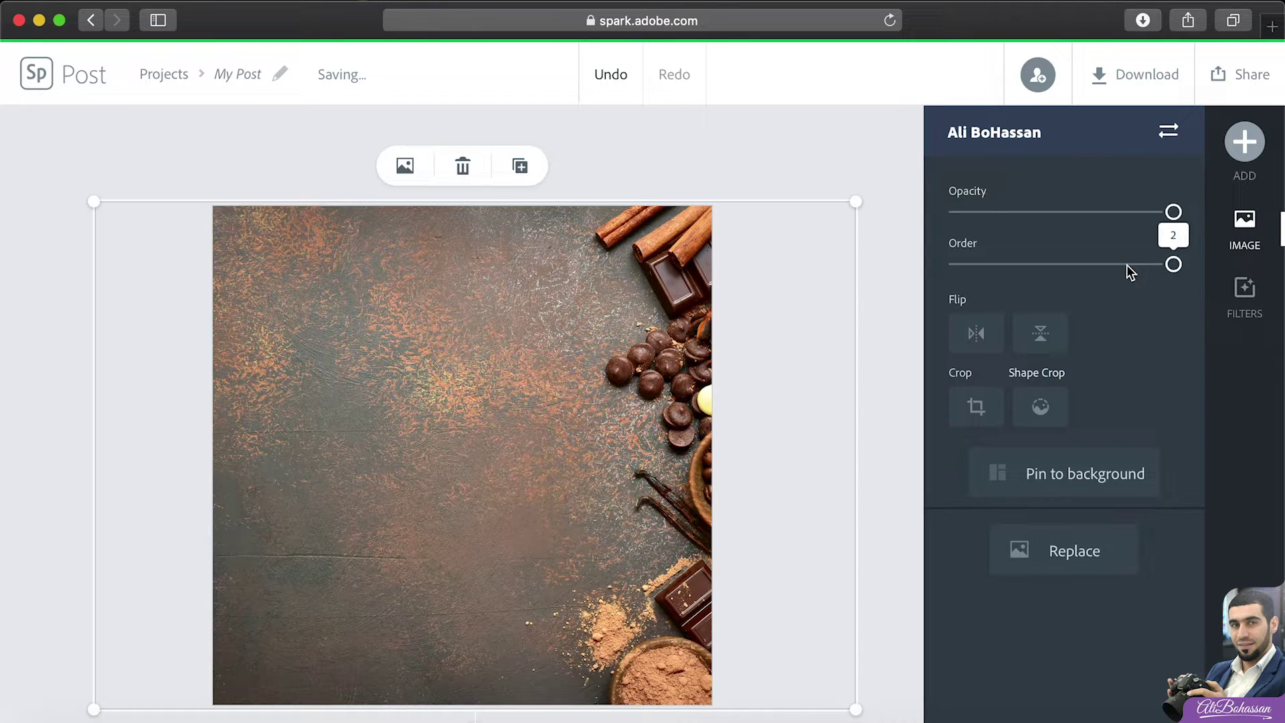
pyautogui.moveTo(1122, 265); pyautogui.dragTo(947, 263)
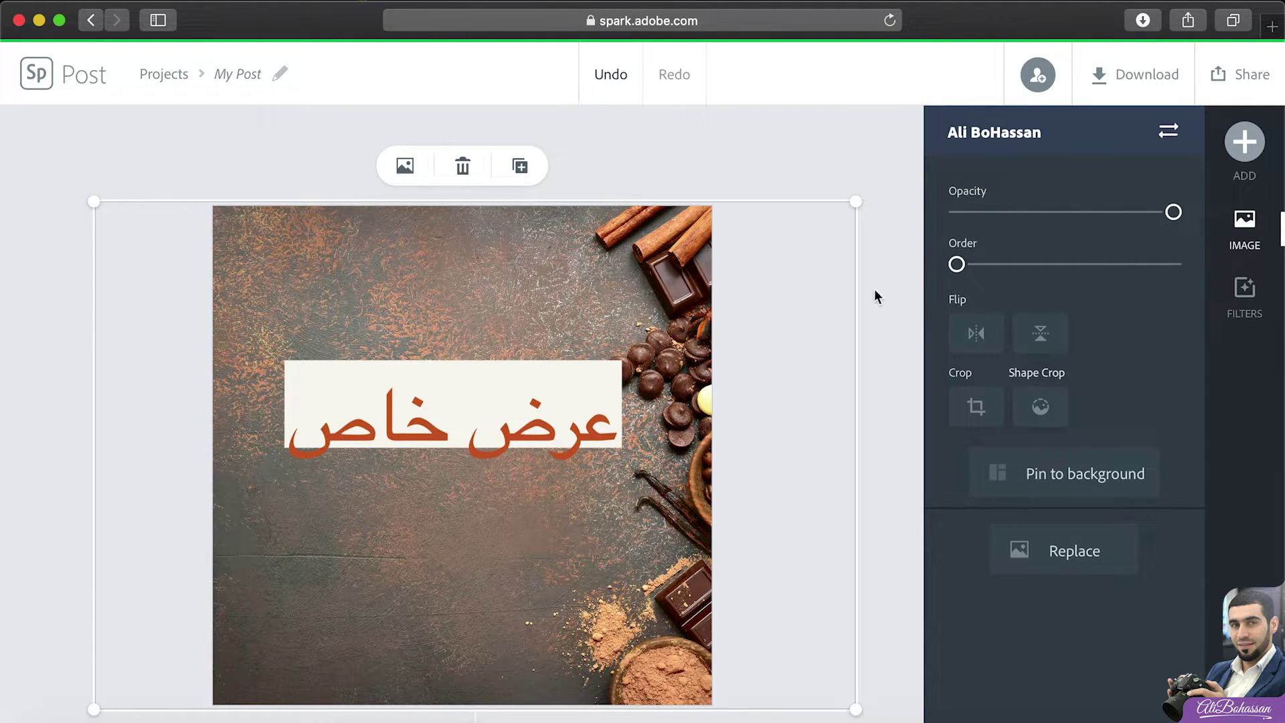
pyautogui.click(976, 333)
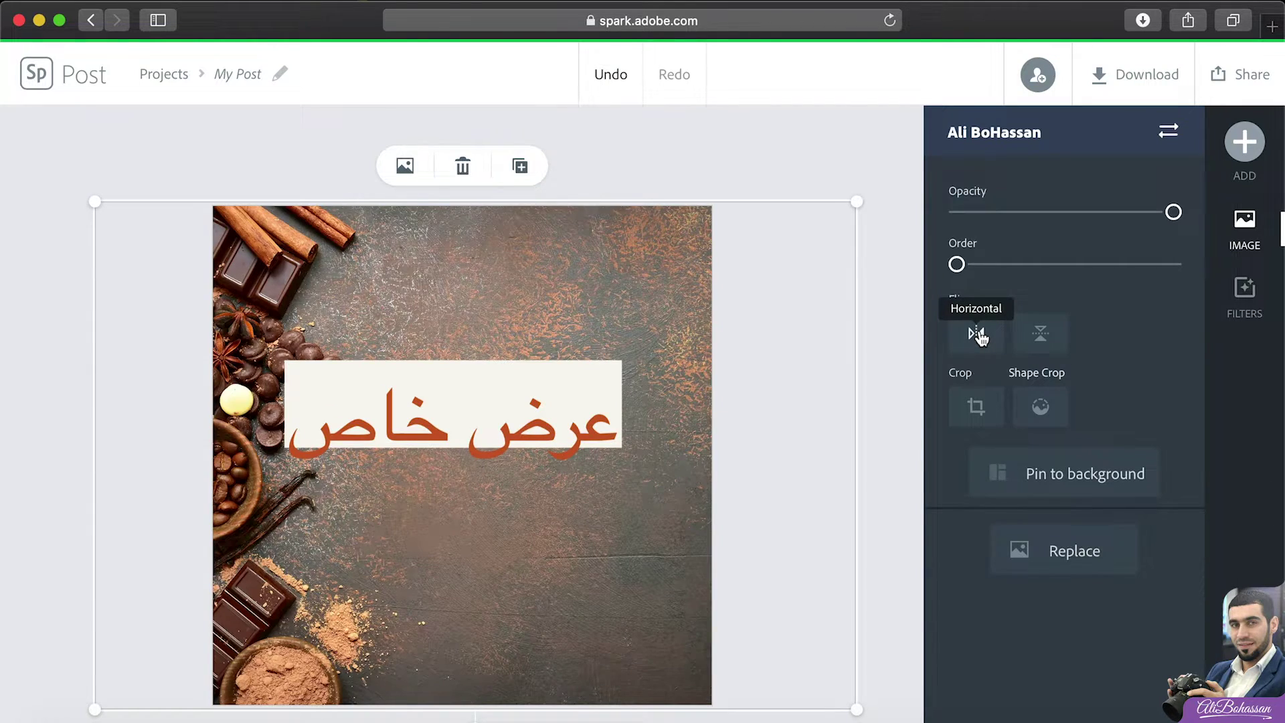
pyautogui.click(975, 333)
pyautogui.click(1049, 338)
pyautogui.press('super+z')
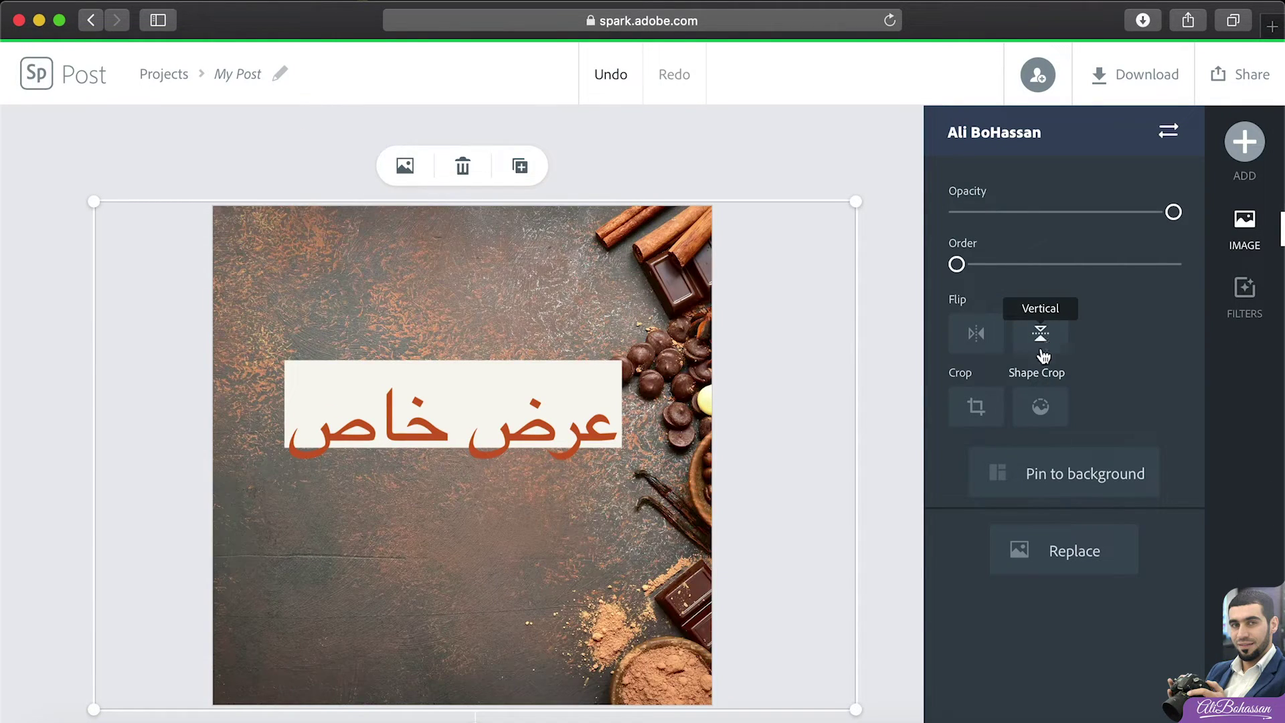
# Crop the background photo to a smaller frame, then undo the crop.
pyautogui.click(976, 406)
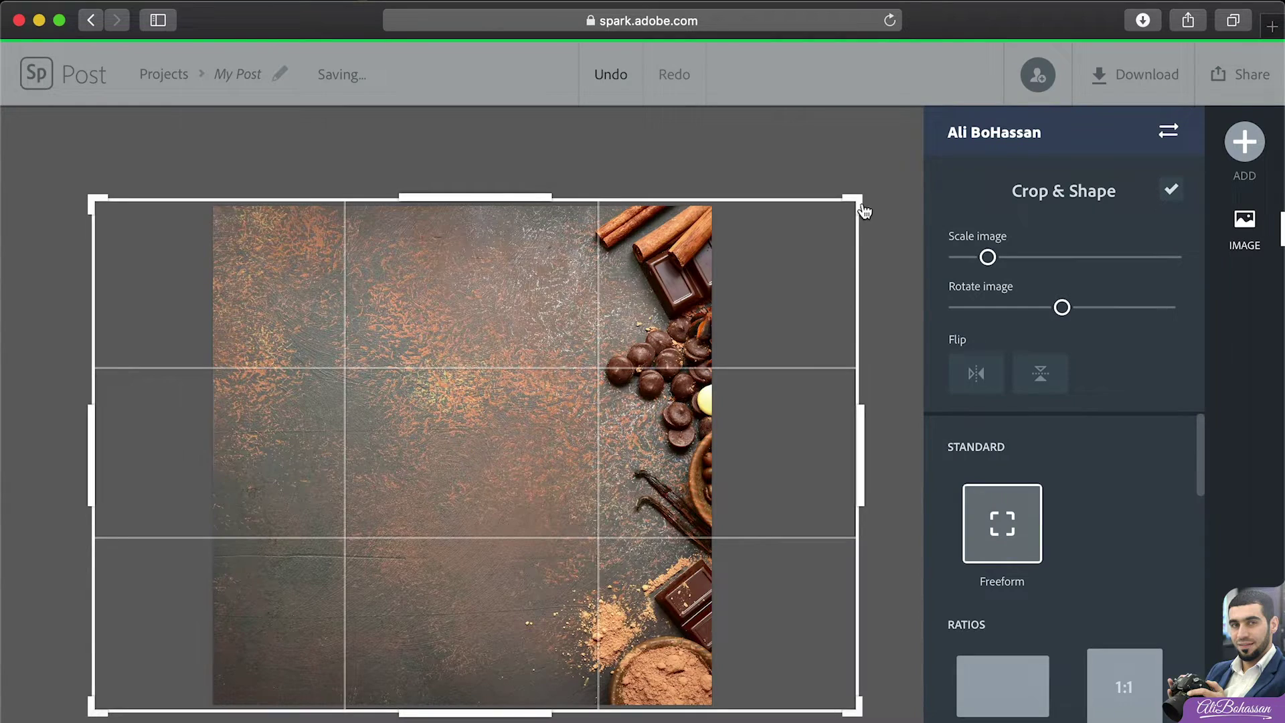
pyautogui.moveTo(859, 209); pyautogui.dragTo(667, 338)
pyautogui.moveTo(610, 392); pyautogui.dragTo(465, 468)
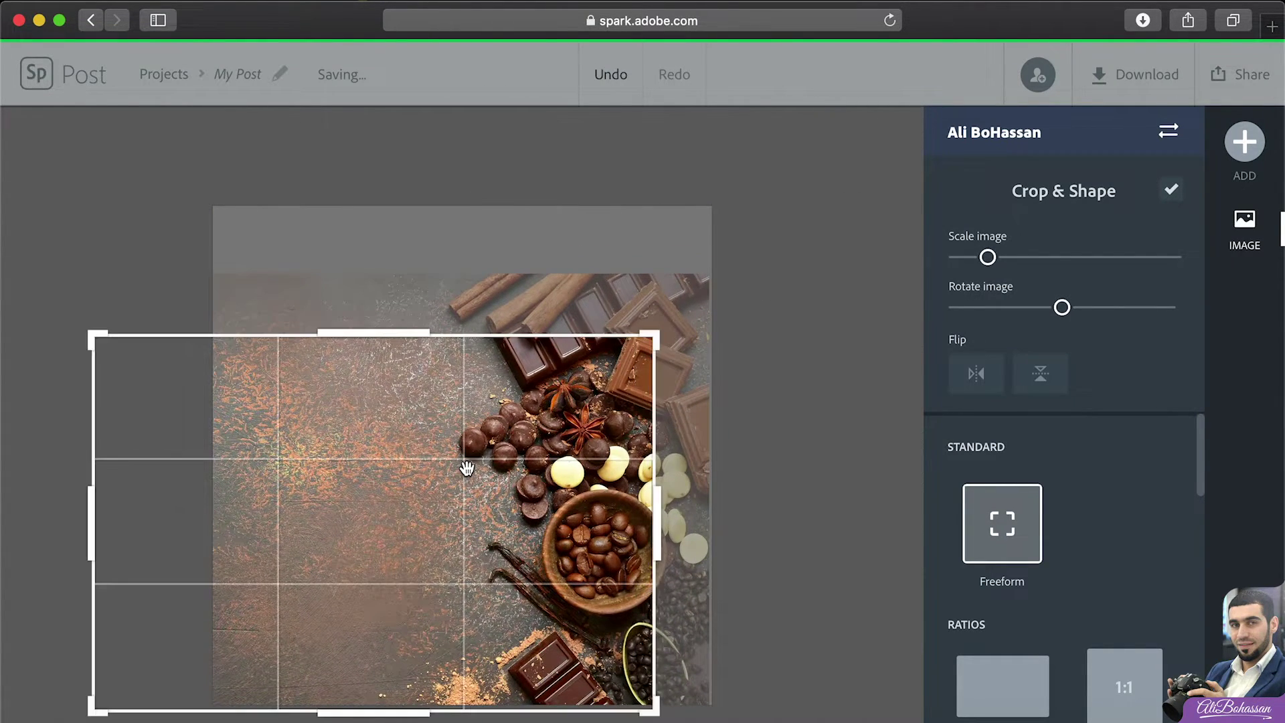
pyautogui.click(710, 145)
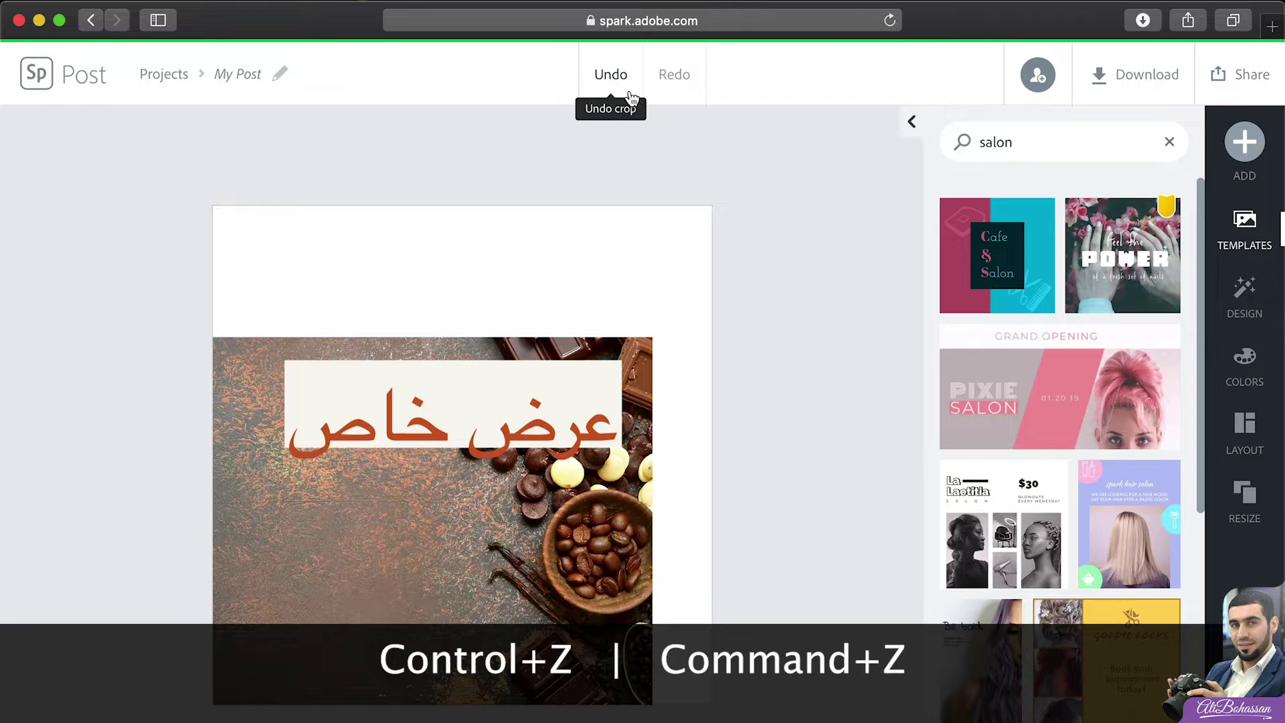
pyautogui.click(612, 75)
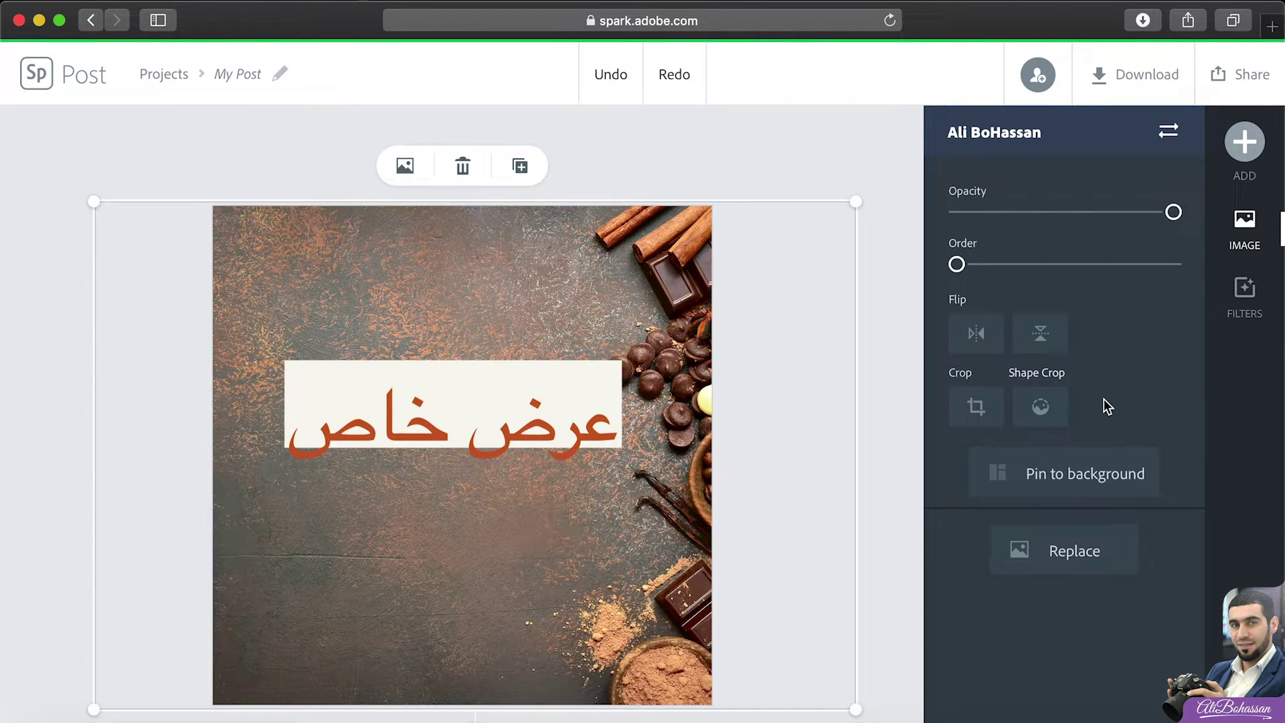
# Mask the background photo into a circle shape.
pyautogui.click(1040, 406)
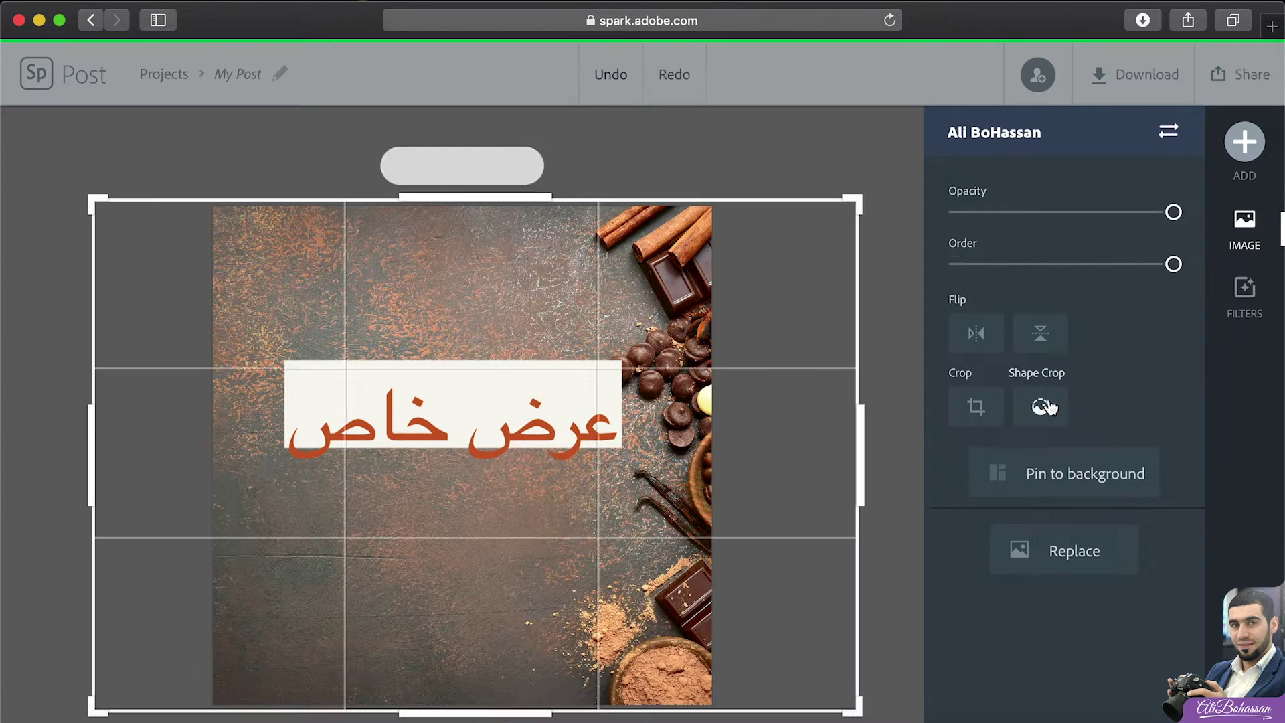
pyautogui.click(993, 512)
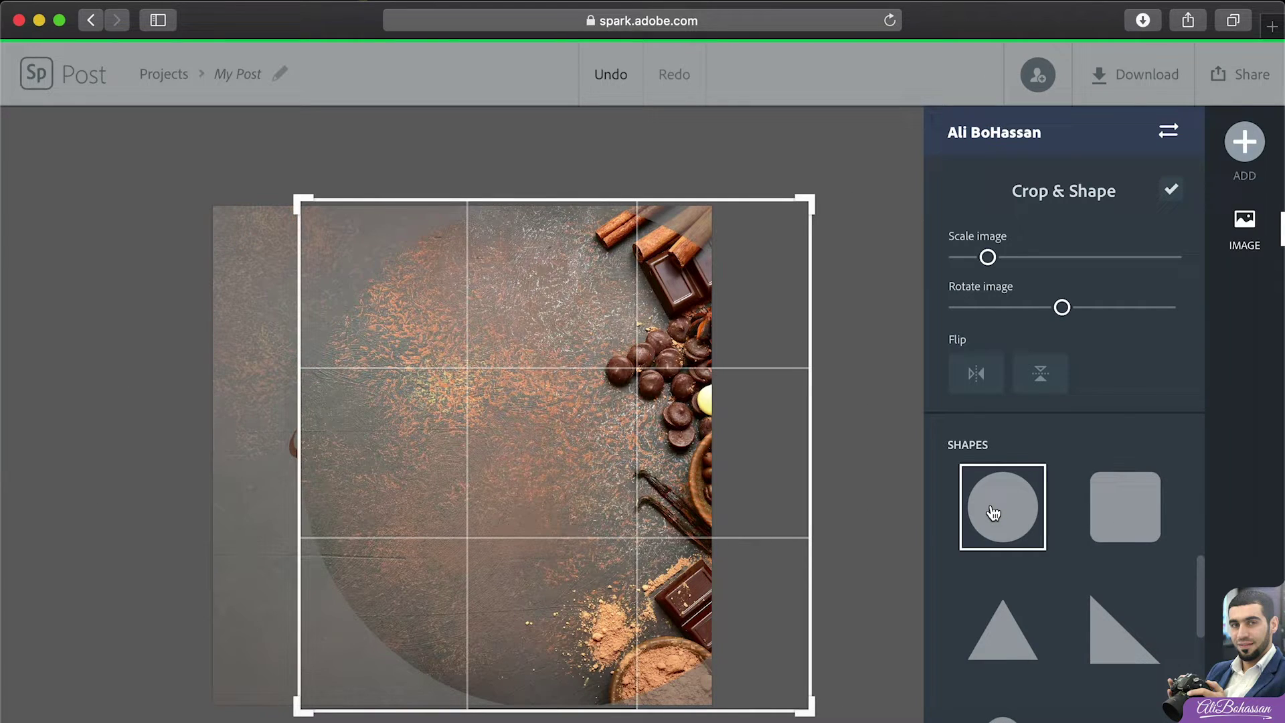
pyautogui.click(618, 142)
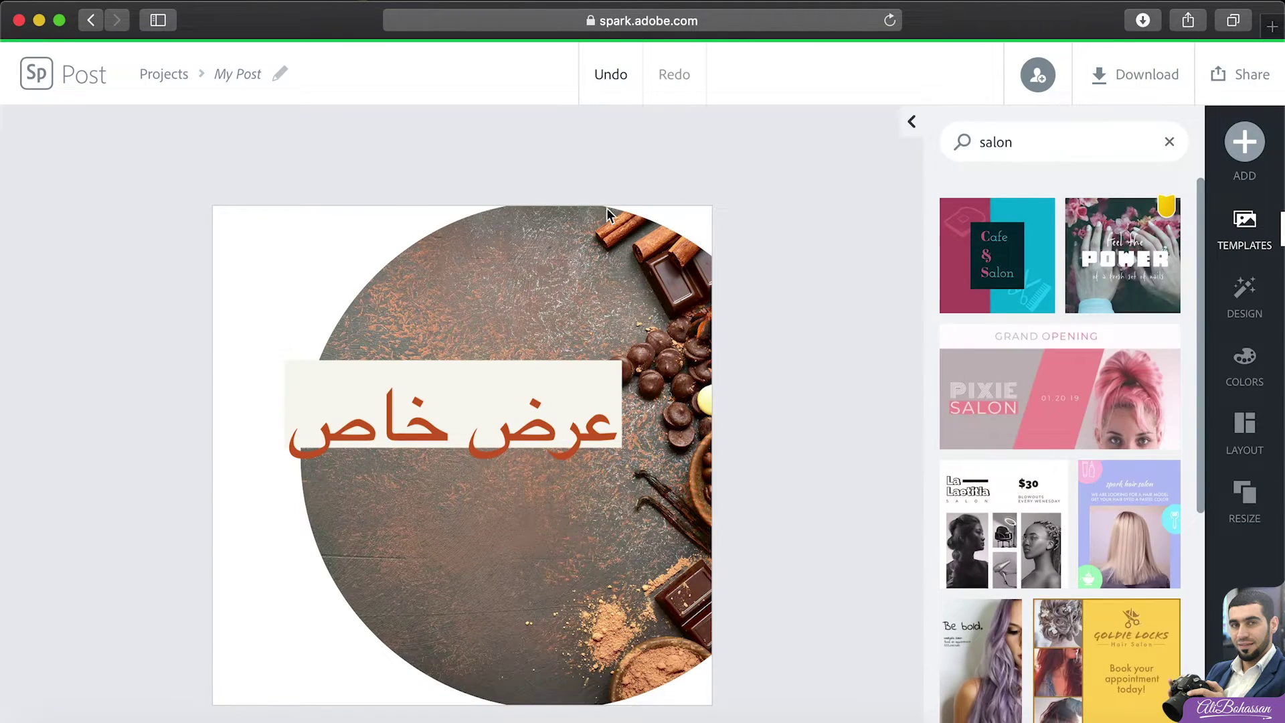
pyautogui.click(671, 331)
# Try a right-triangle mask, then return the photo to a freeform rectangular crop.
pyautogui.click(1041, 407)
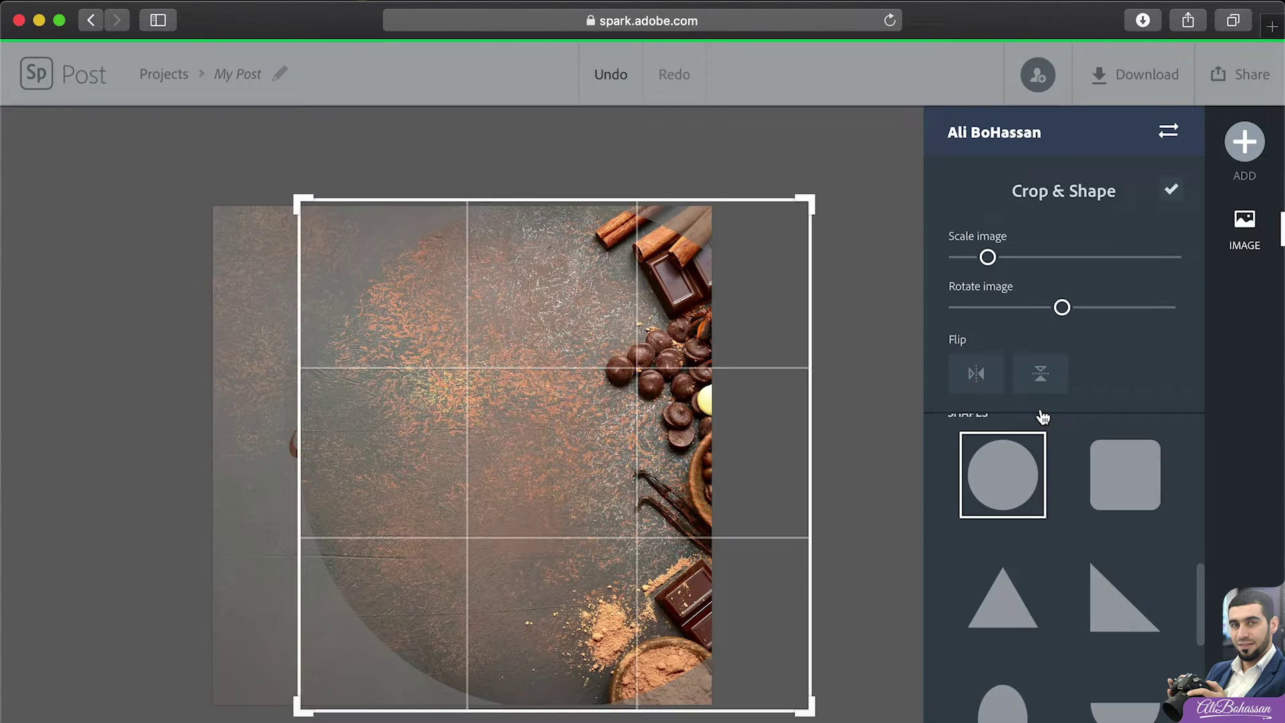
pyautogui.scroll(-3, 1120, 524)
pyautogui.scroll(3, 1119, 521)
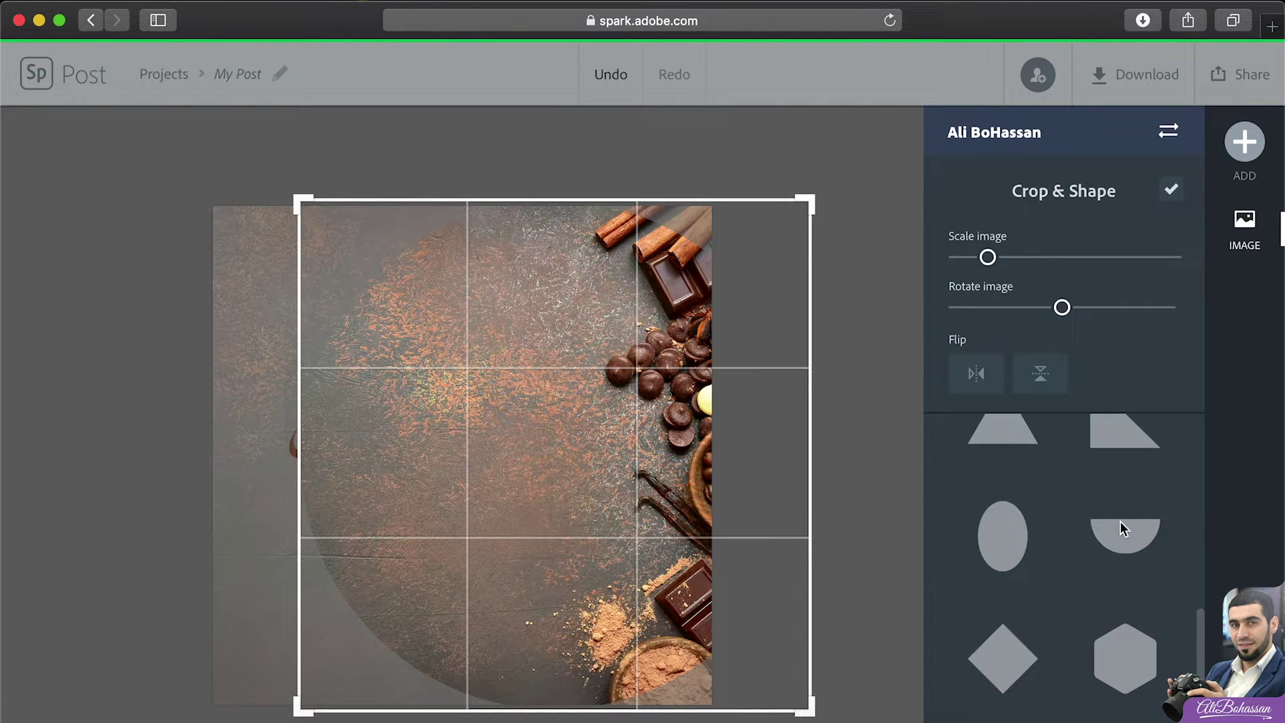
pyautogui.click(1107, 441)
pyautogui.scroll(-3, 1107, 440)
pyautogui.scroll(3, 1107, 441)
pyautogui.scroll(3, 1107, 442)
pyautogui.scroll(-2, 1134, 569)
pyautogui.scroll(2, 1134, 569)
pyautogui.click(1017, 555)
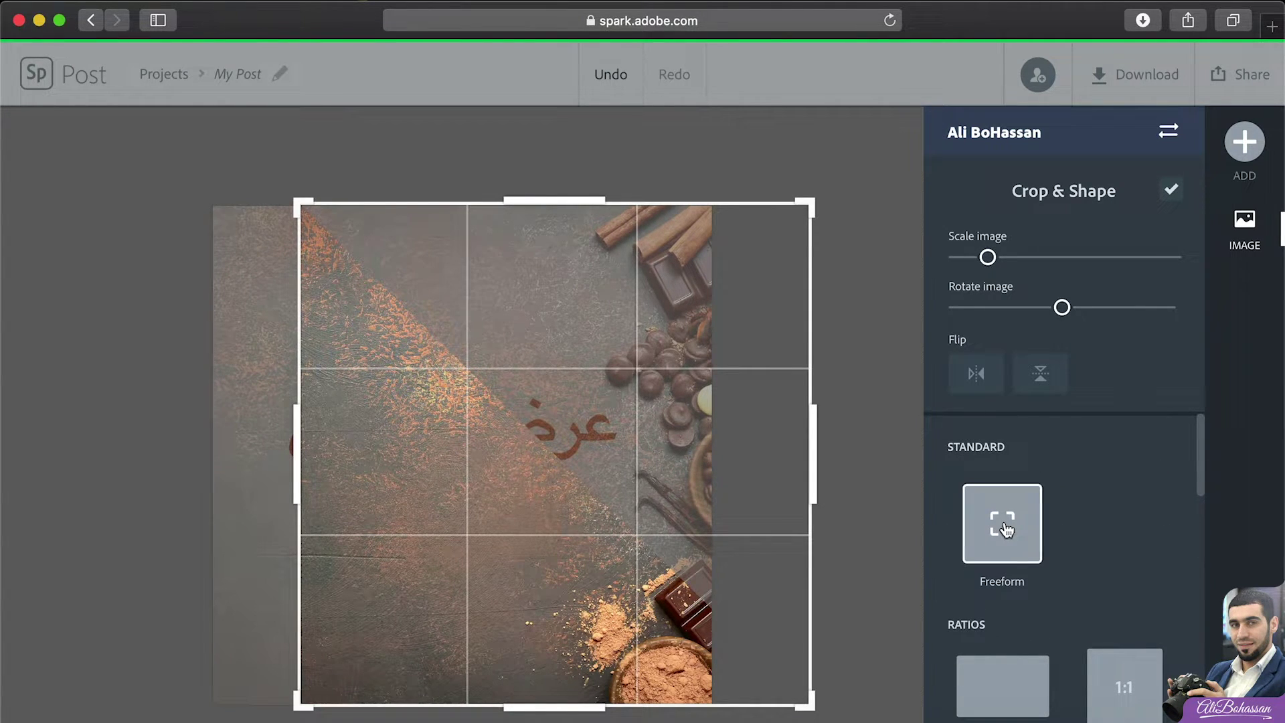
pyautogui.click(646, 128)
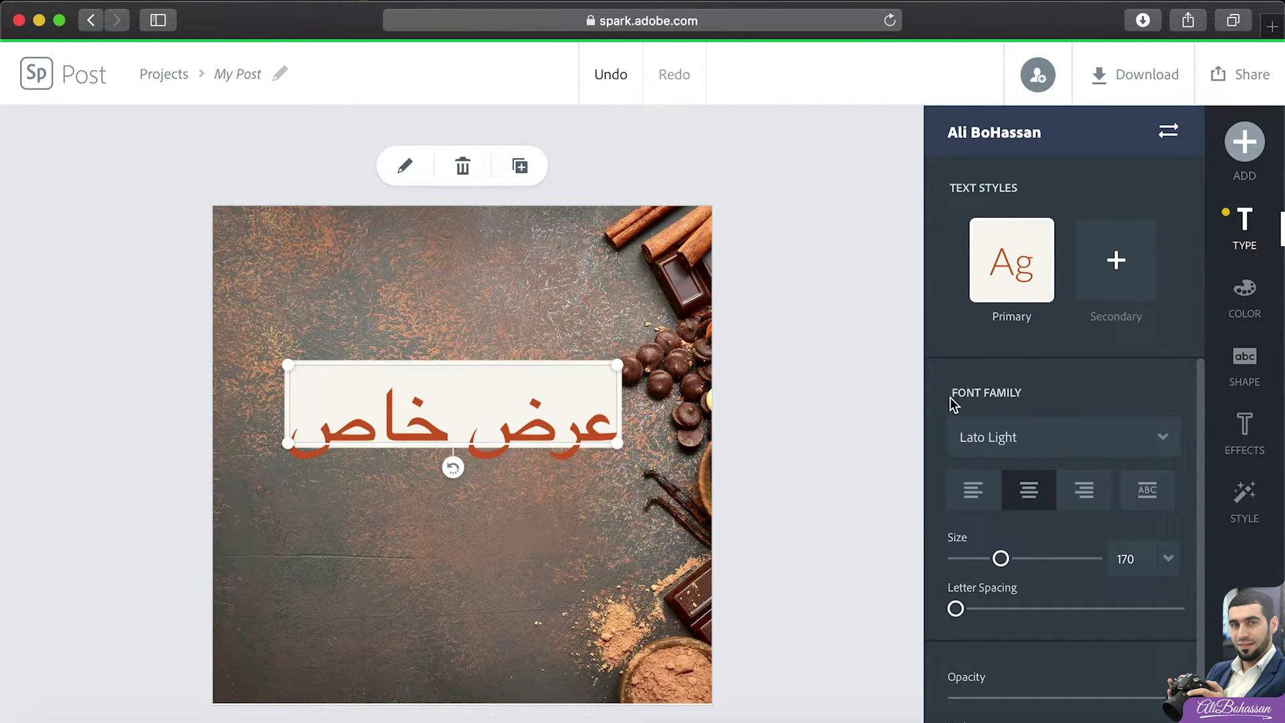
# Switch the brand kit to Cupcake and set the headline in GE SS Two Medium.
pyautogui.click(1164, 440)
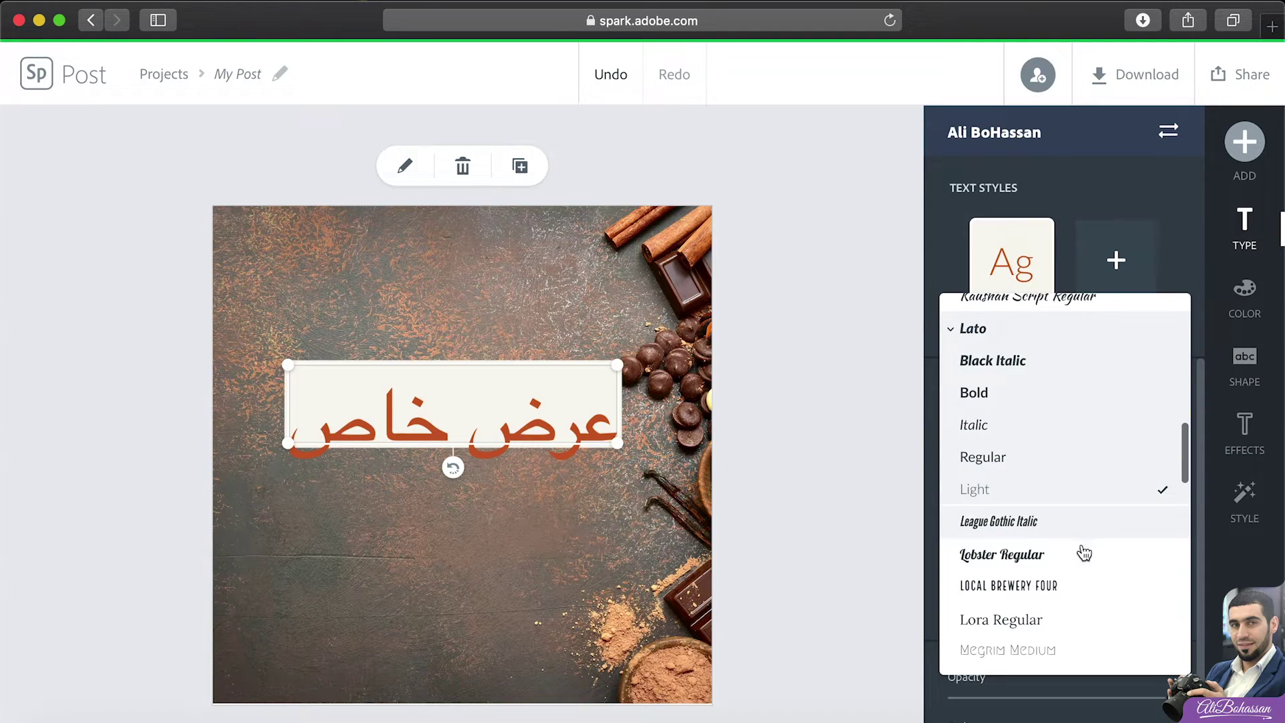
pyautogui.scroll(2, 1088, 589)
pyautogui.scroll(10, 1049, 633)
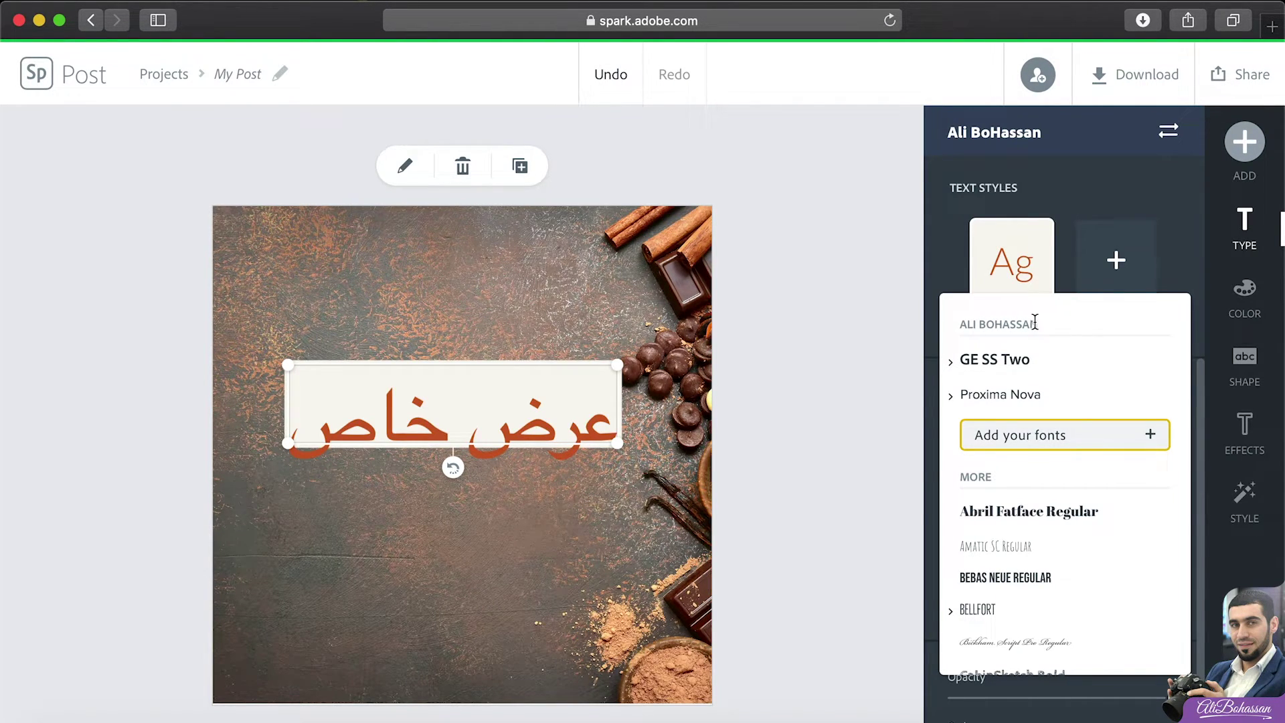
pyautogui.click(1098, 132)
pyautogui.click(1169, 133)
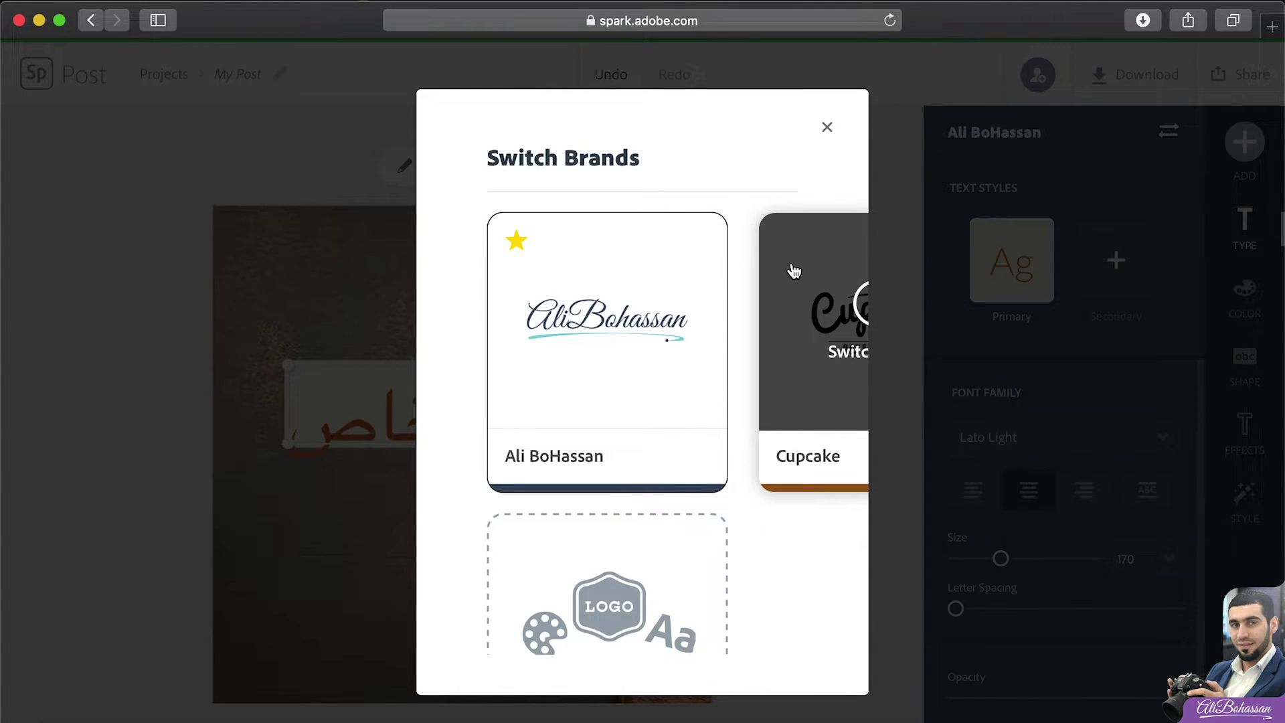
pyautogui.click(836, 289)
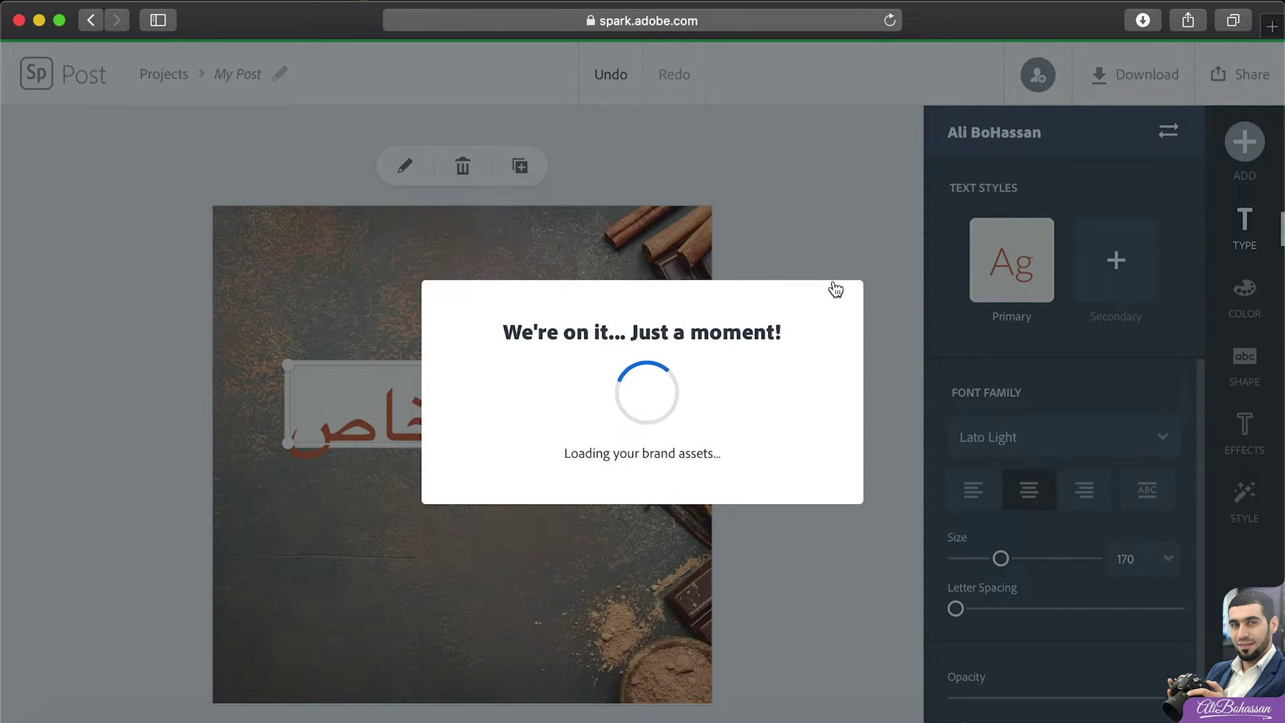
pyautogui.click(1161, 439)
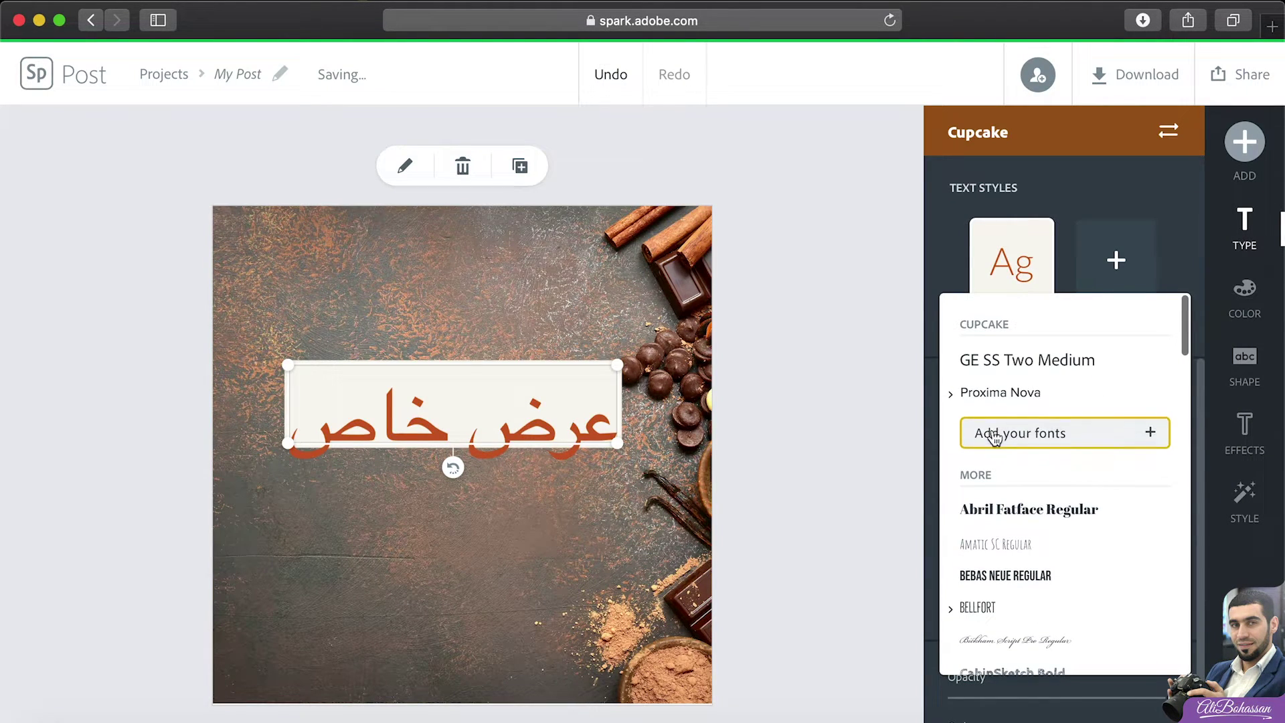
pyautogui.click(1019, 364)
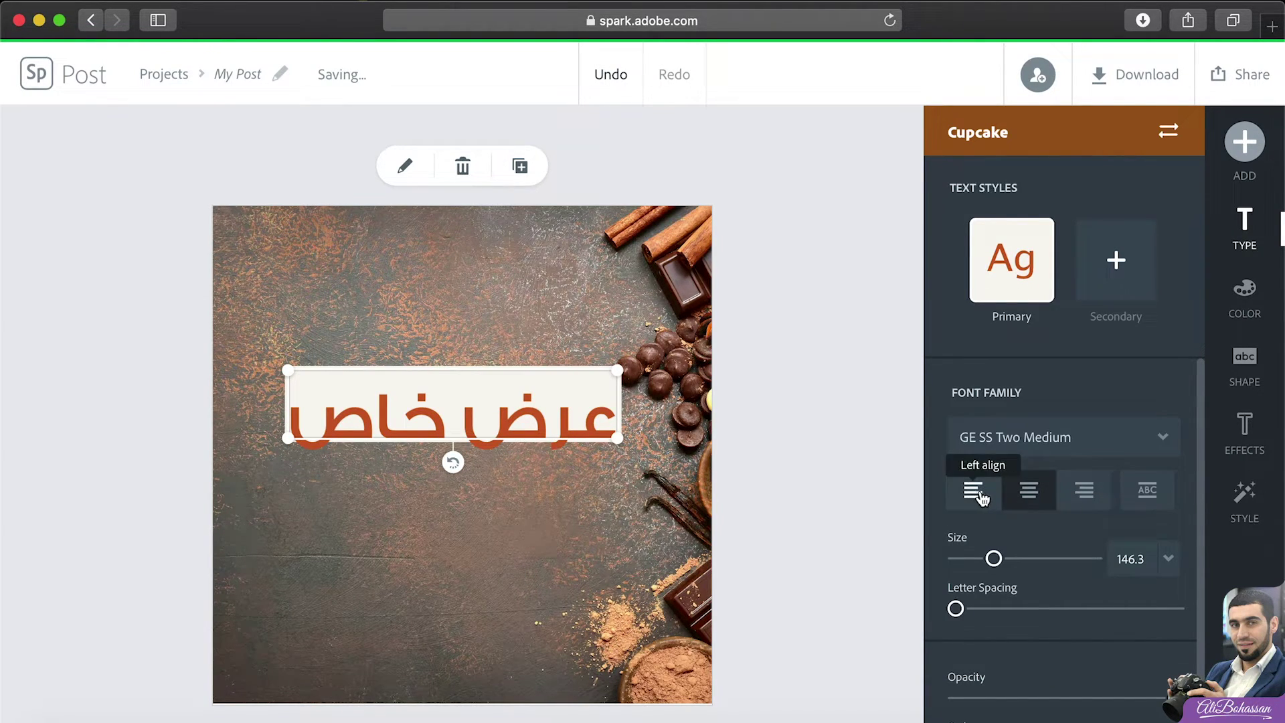
# Shrink the headline to size 126, keeping letter spacing at 0.
pyautogui.moveTo(1002, 562); pyautogui.dragTo(983, 564)
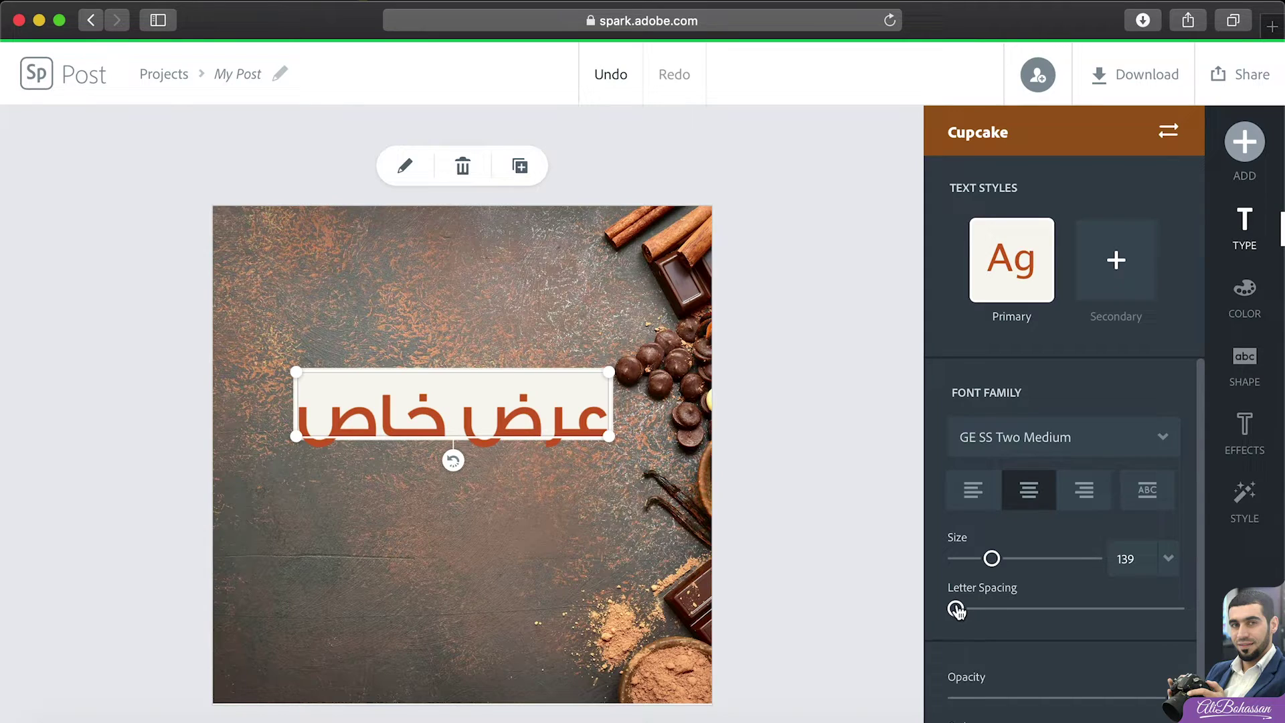
pyautogui.moveTo(956, 610)
pyautogui.mouseDown()
pyautogui.moveTo(1035, 610)
pyautogui.moveTo(936, 613)
pyautogui.mouseUp()
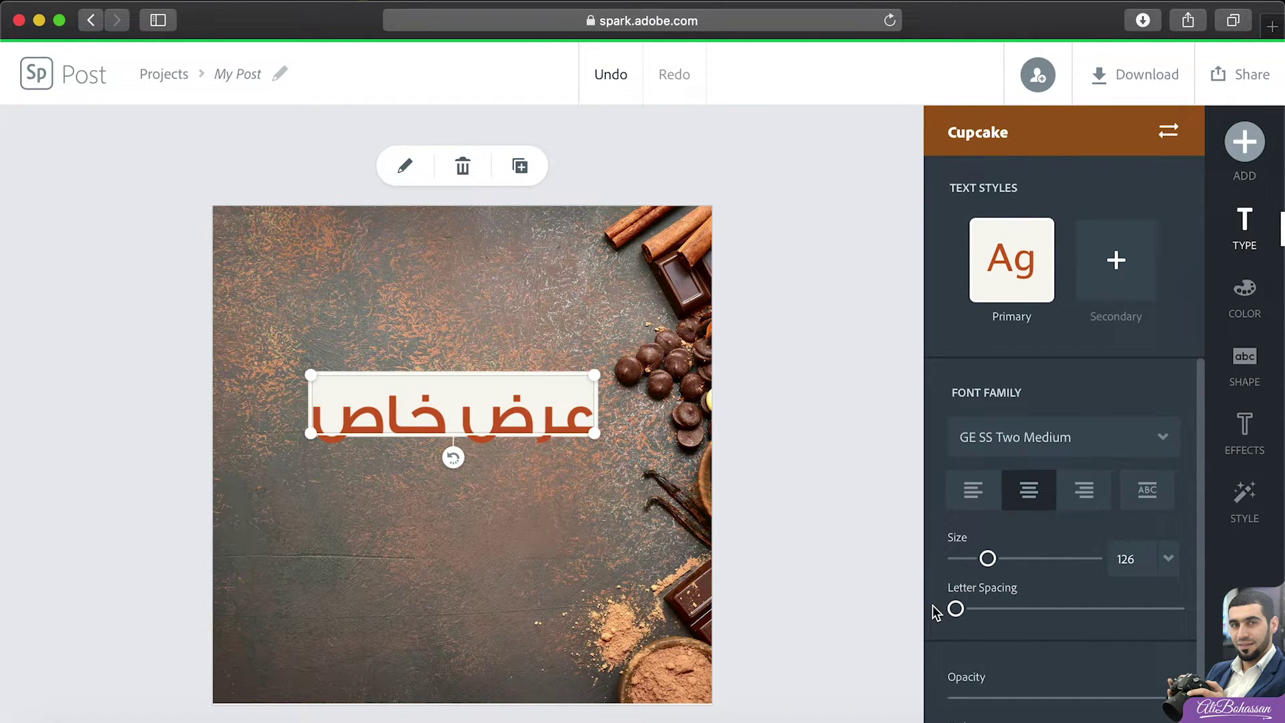
pyautogui.scroll(-1, 1133, 676)
# Try Cupcake colour pairs on the headline, settling on the first pair.
pyautogui.click(1245, 300)
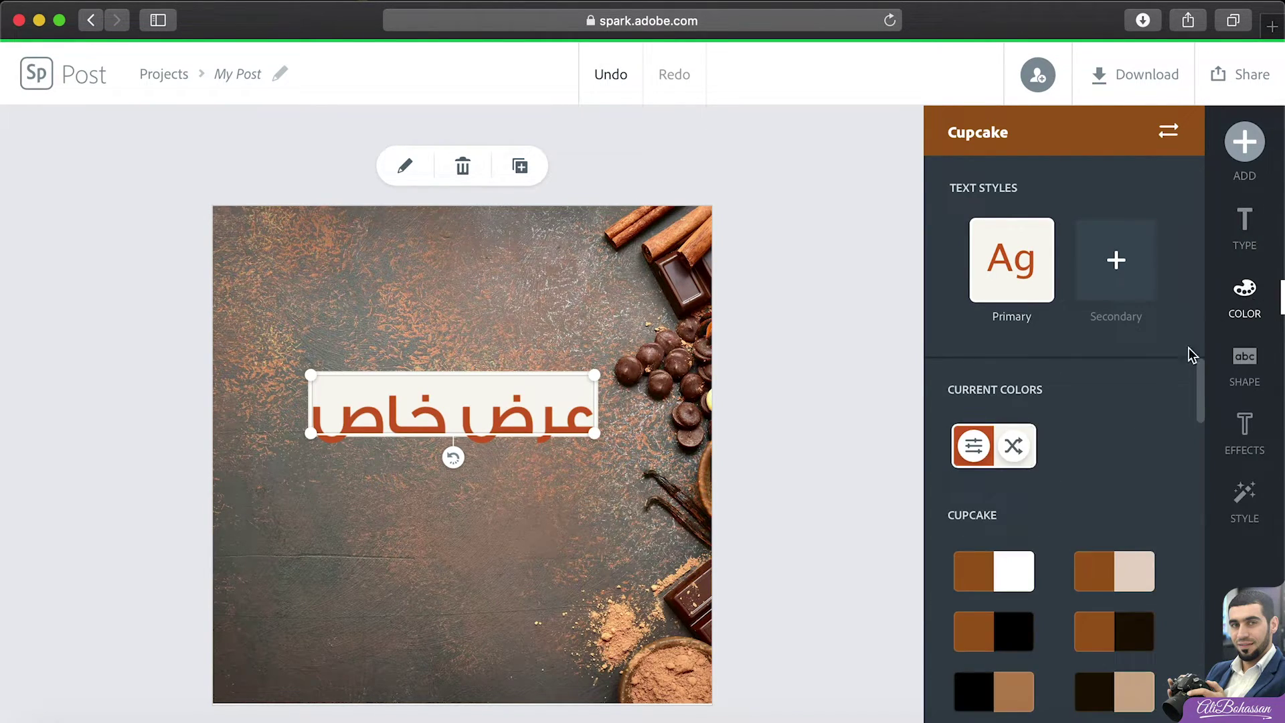
pyautogui.scroll(-5, 1056, 589)
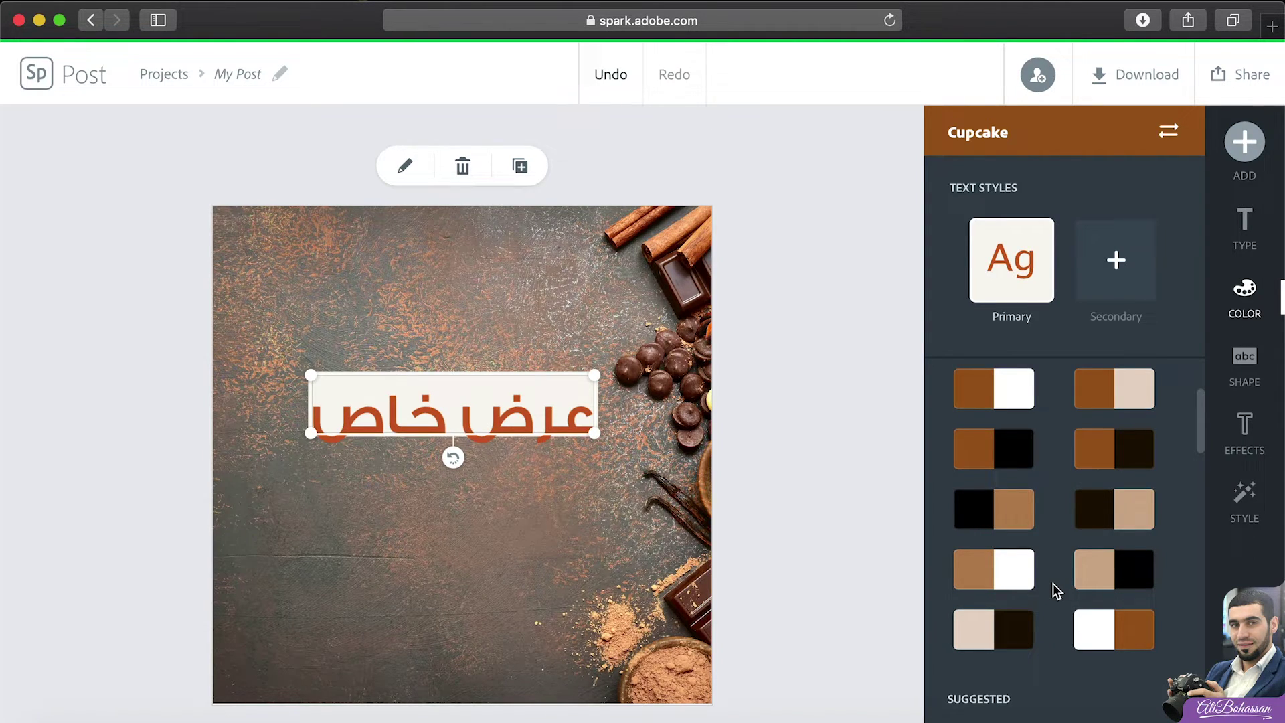
pyautogui.click(1010, 450)
pyautogui.click(1133, 503)
pyautogui.click(1009, 499)
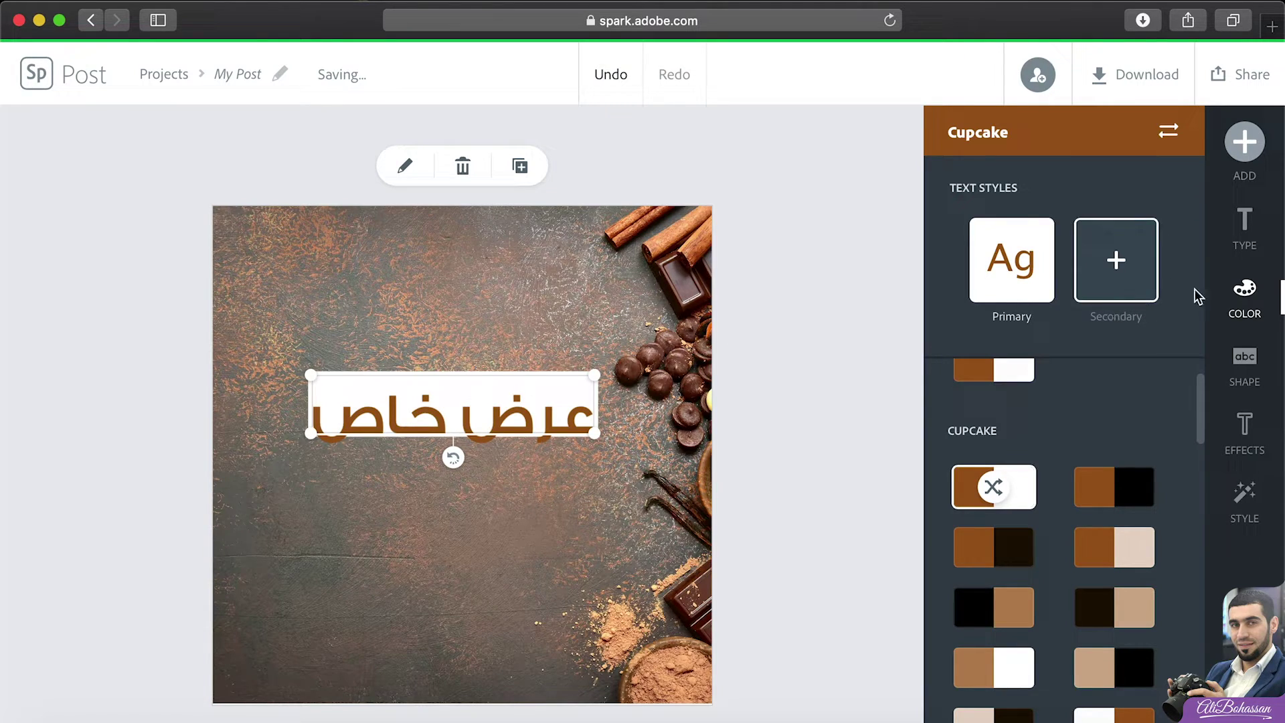
# Remove the headline's backing shape and colour the text white with the first Cupcake colour.
pyautogui.click(1252, 365)
pyautogui.scroll(3, 1091, 616)
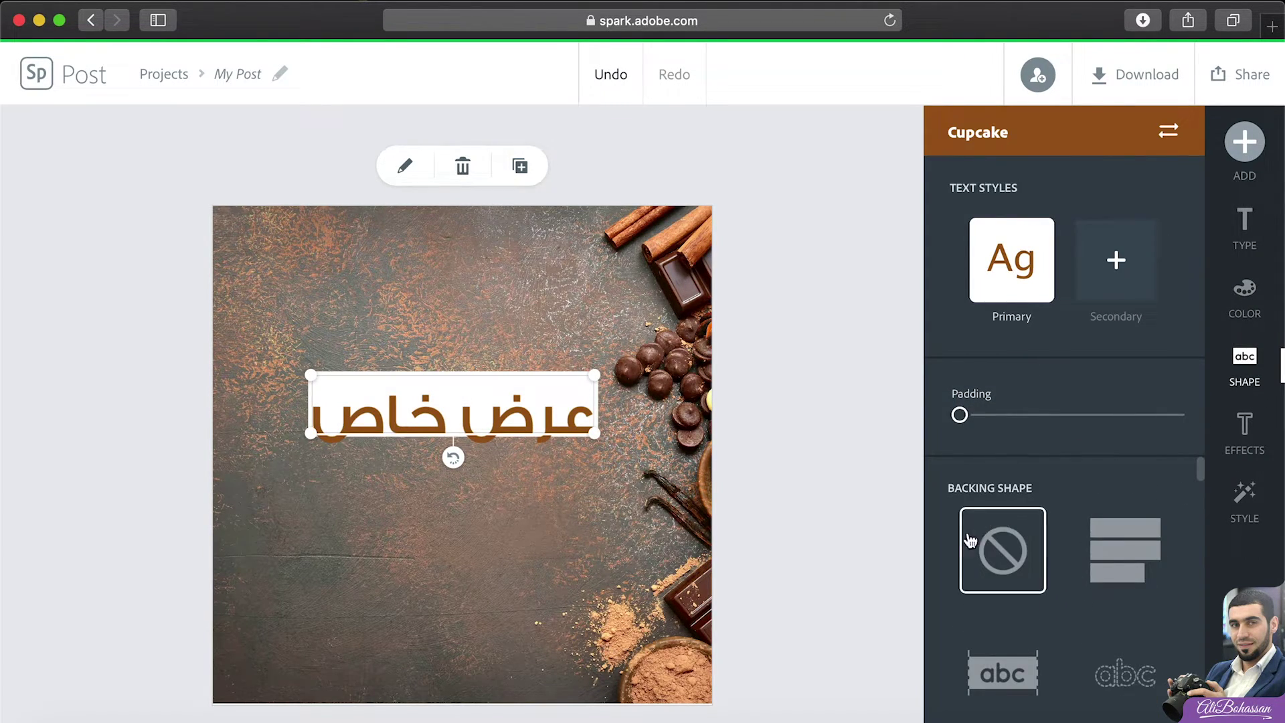
pyautogui.click(1017, 556)
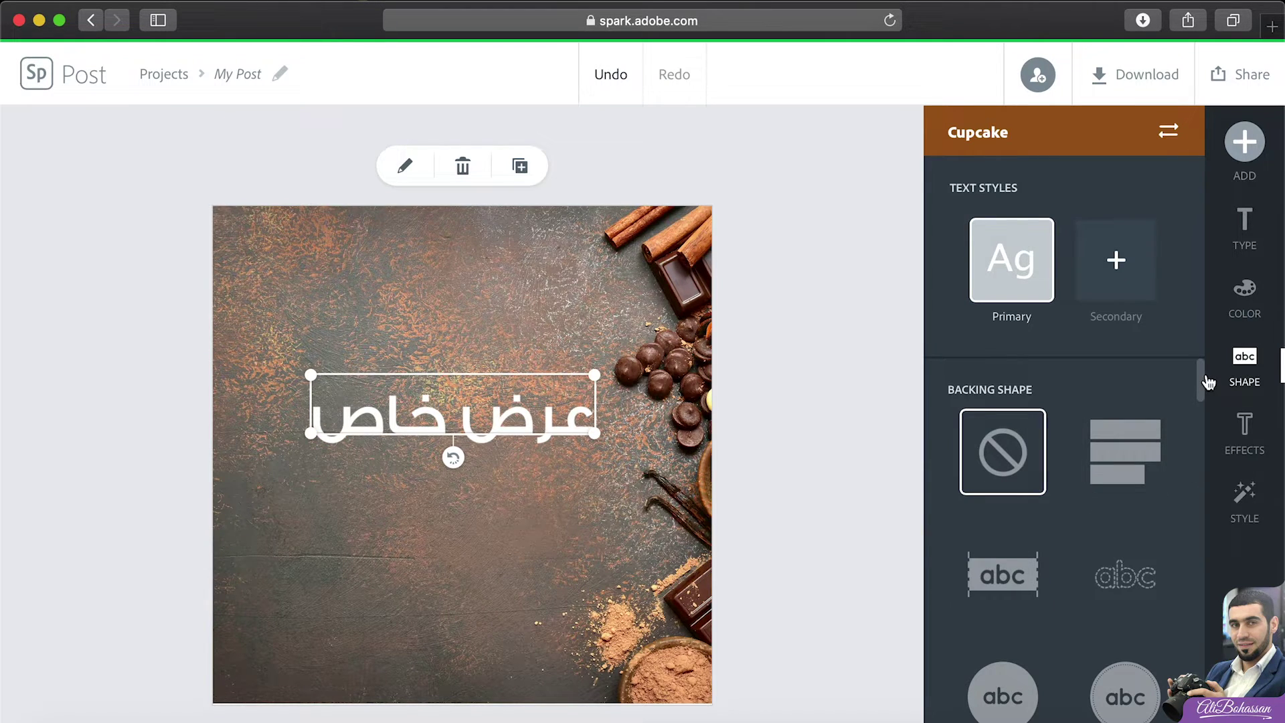
pyautogui.click(1245, 302)
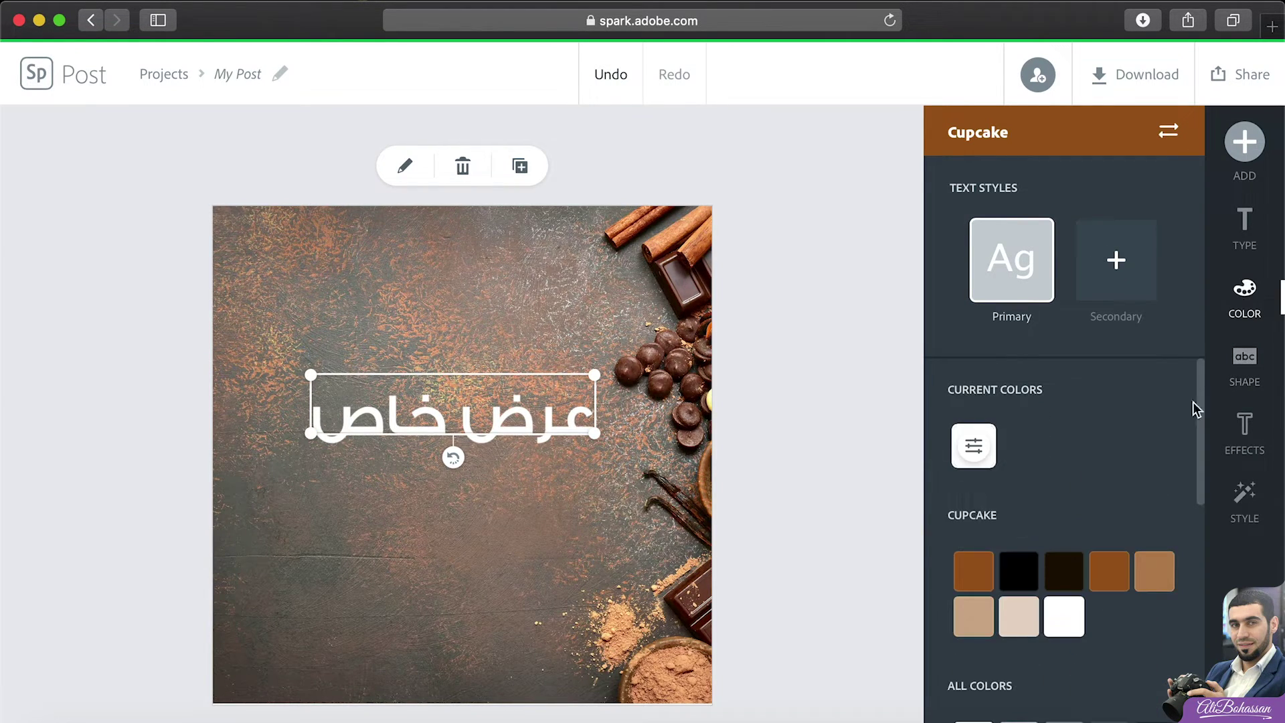
pyautogui.click(975, 580)
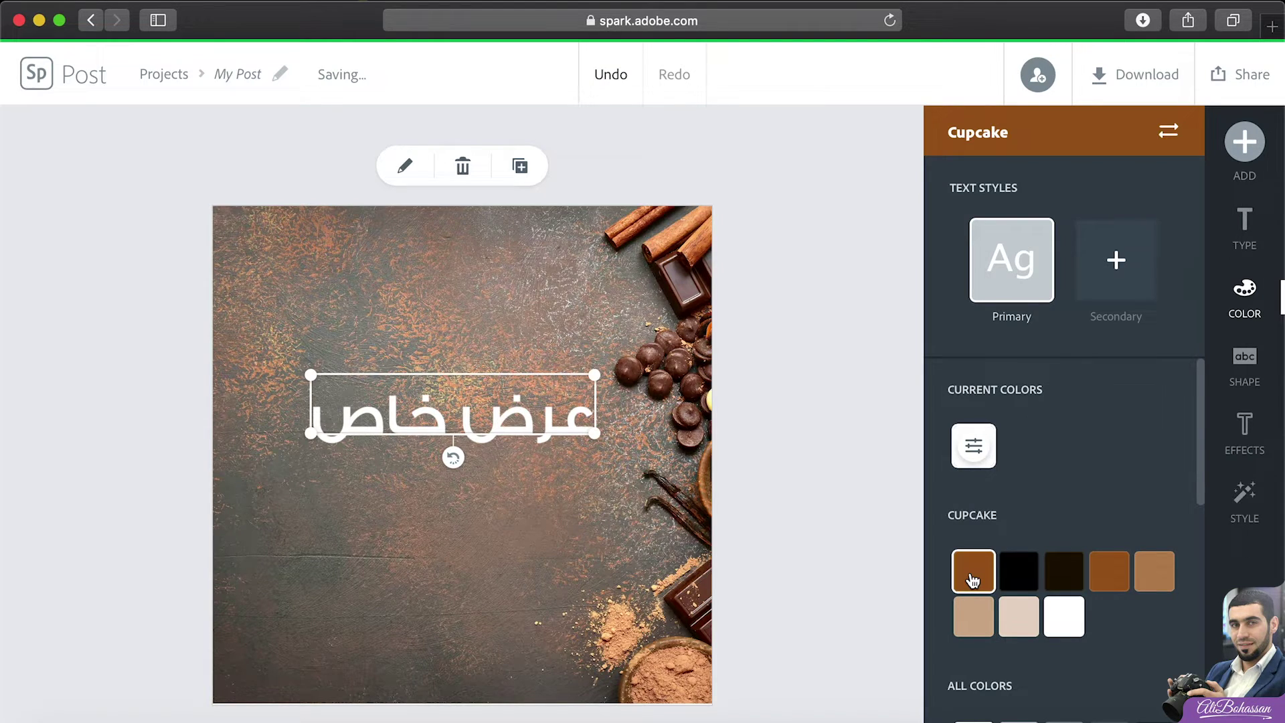
pyautogui.click(1245, 141)
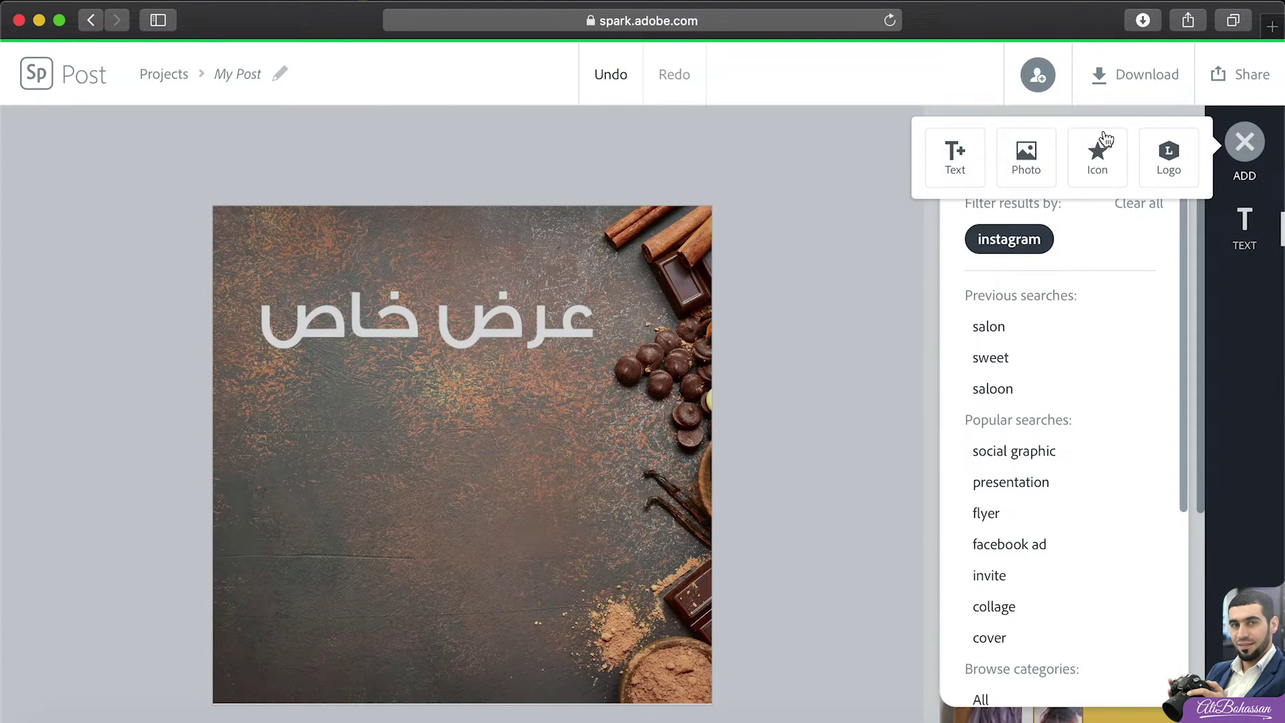
# Add the SALE text template beneath the headline and change its text to '20% OFF'.
pyautogui.click(962, 147)
pyautogui.scroll(-3, 1071, 368)
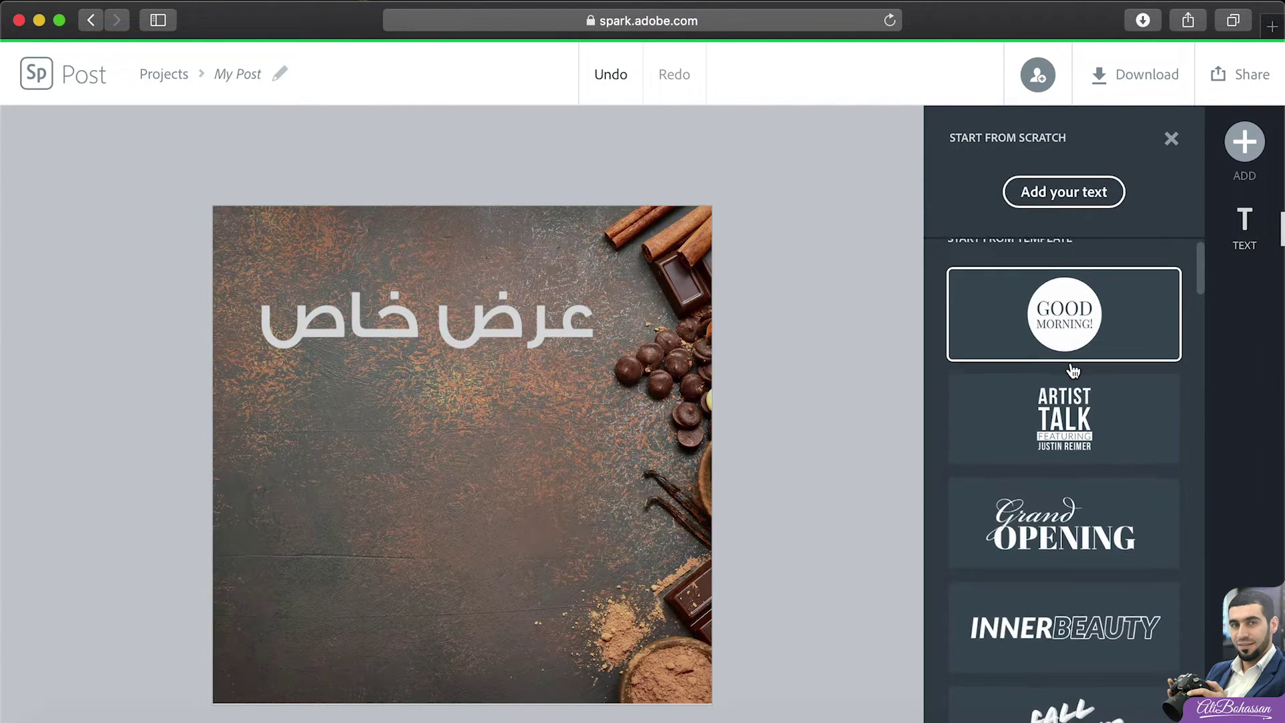
pyautogui.scroll(-10, 1073, 370)
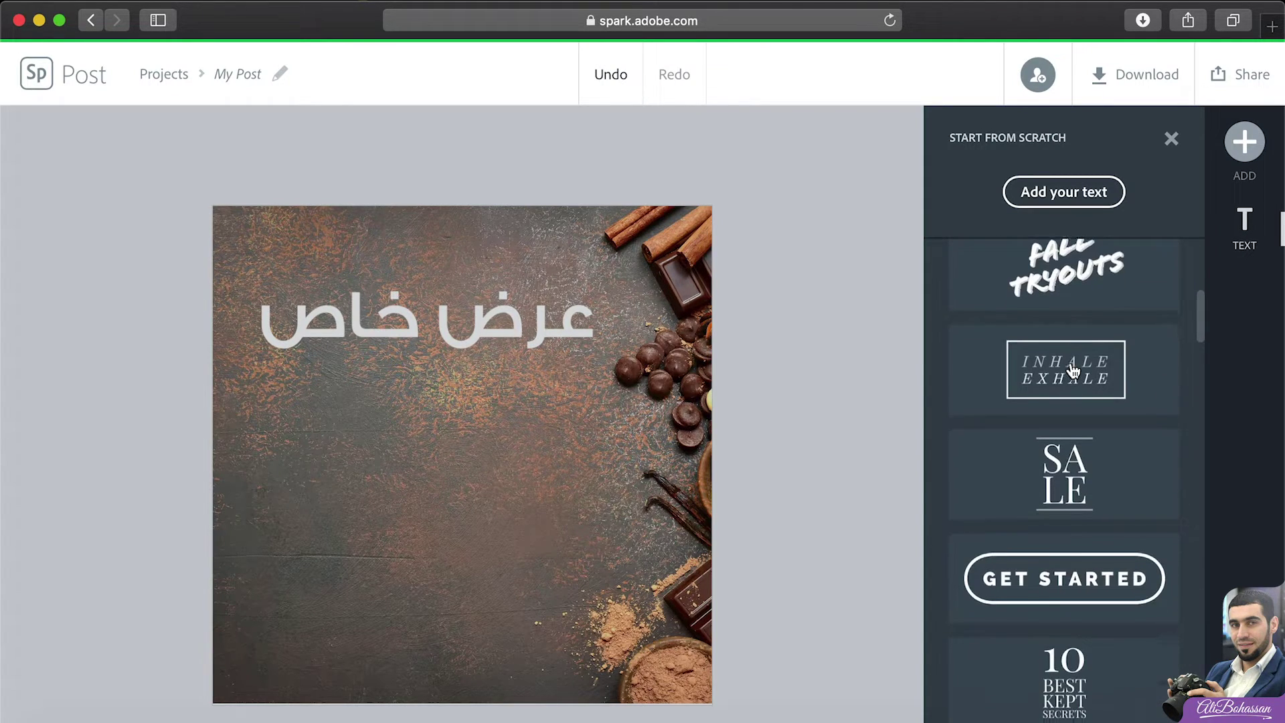
pyautogui.click(1064, 400)
pyautogui.moveTo(424, 333); pyautogui.dragTo(303, 266)
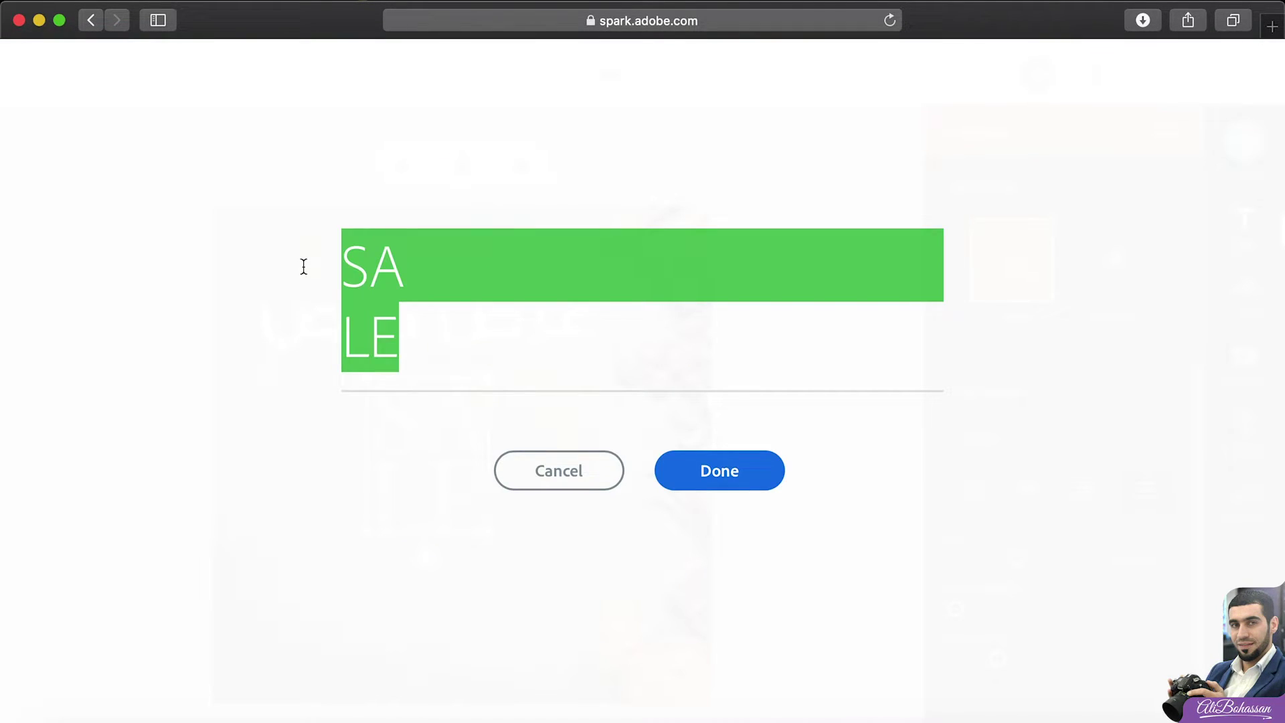
pyautogui.write('20% ')
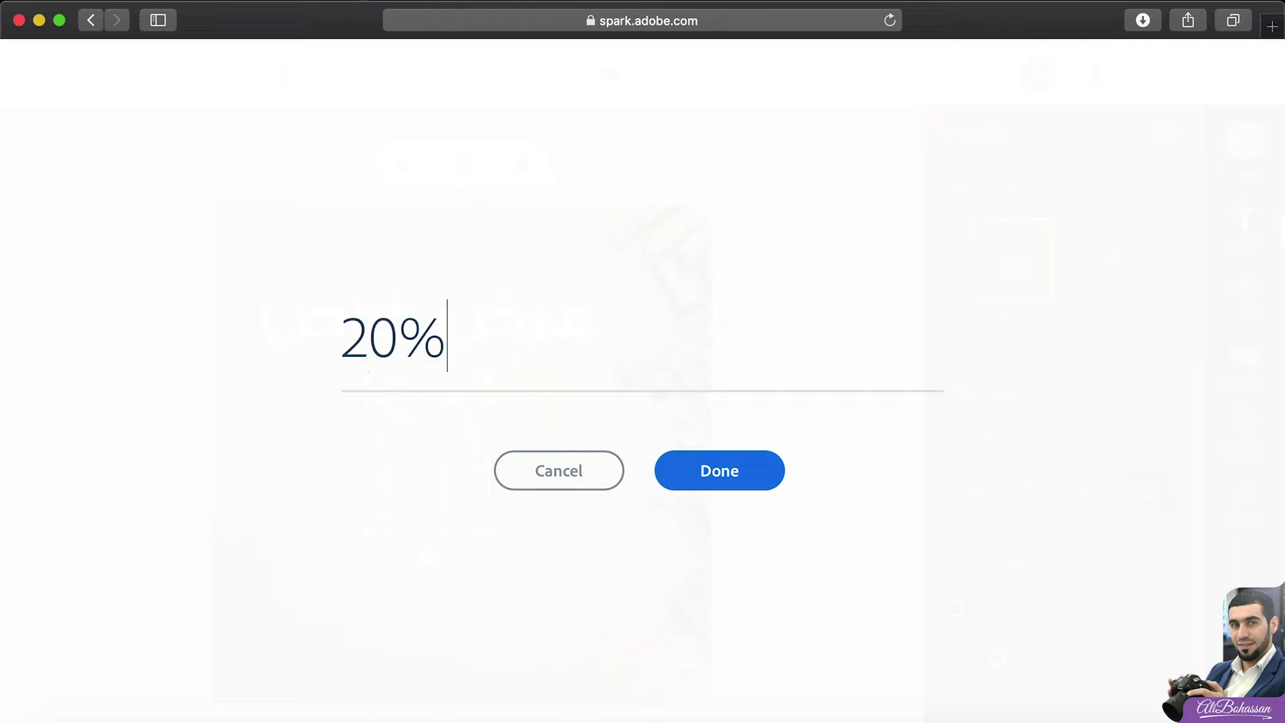
pyautogui.write('OFF')
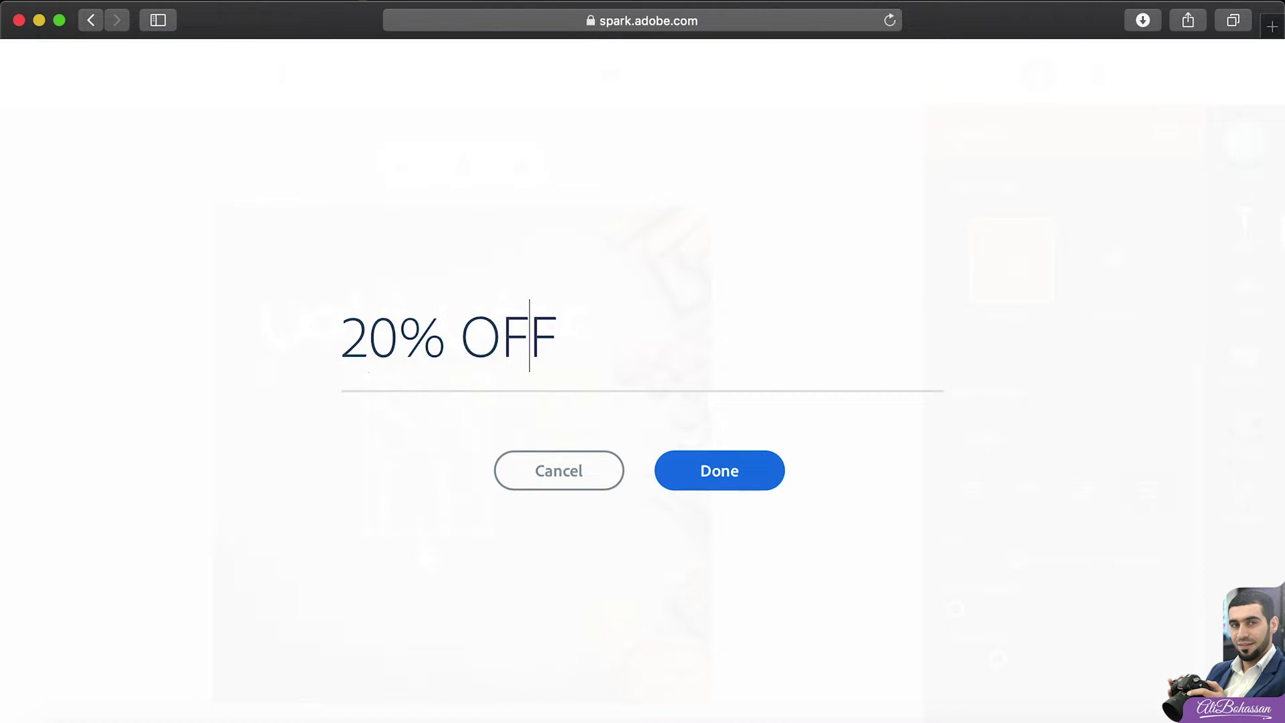
pyautogui.click(719, 470)
pyautogui.click(1024, 166)
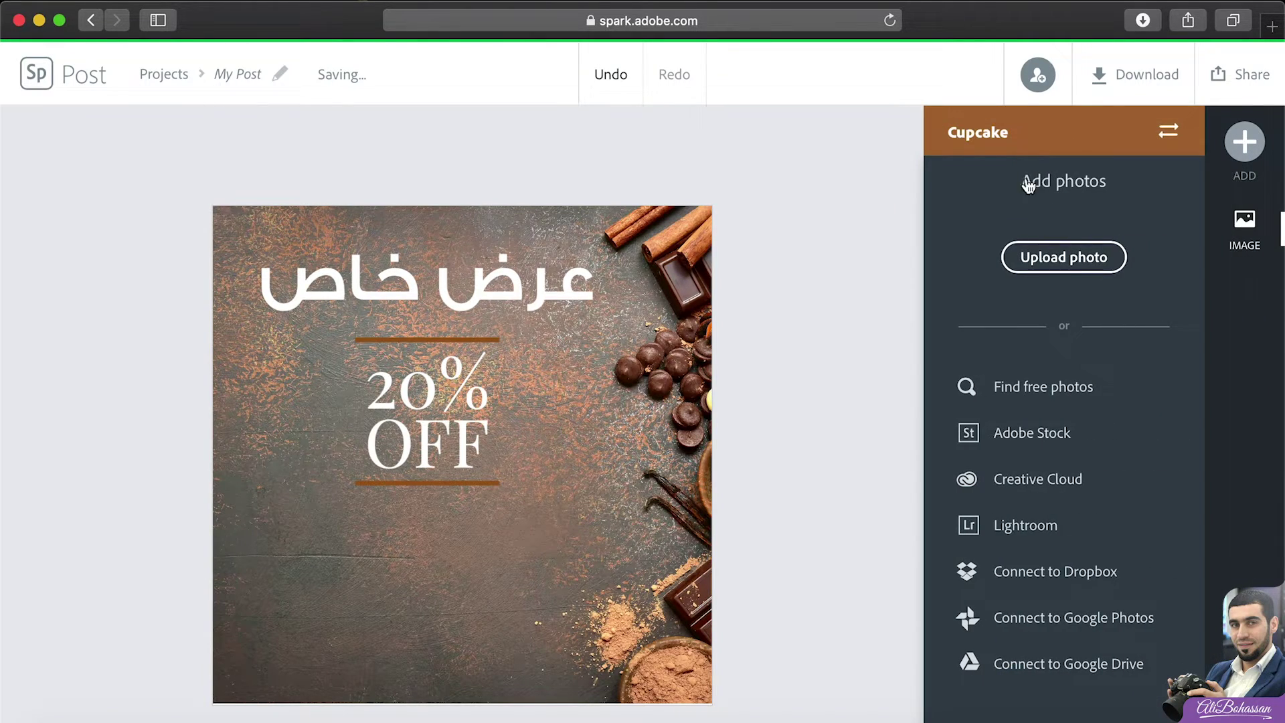
# Upload a second dessert photo and crop it to a rounded square.
pyautogui.click(1069, 264)
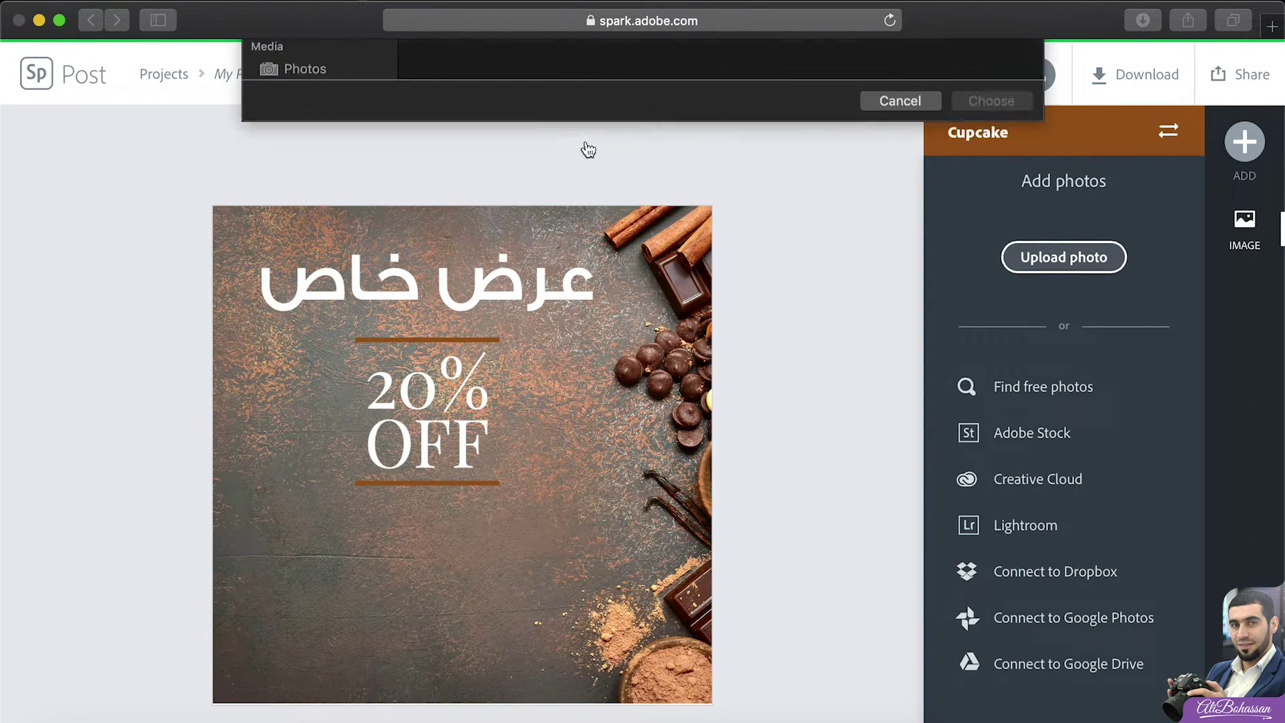
pyautogui.doubleClick(542, 127)
pyautogui.click(1040, 405)
pyautogui.click(1128, 509)
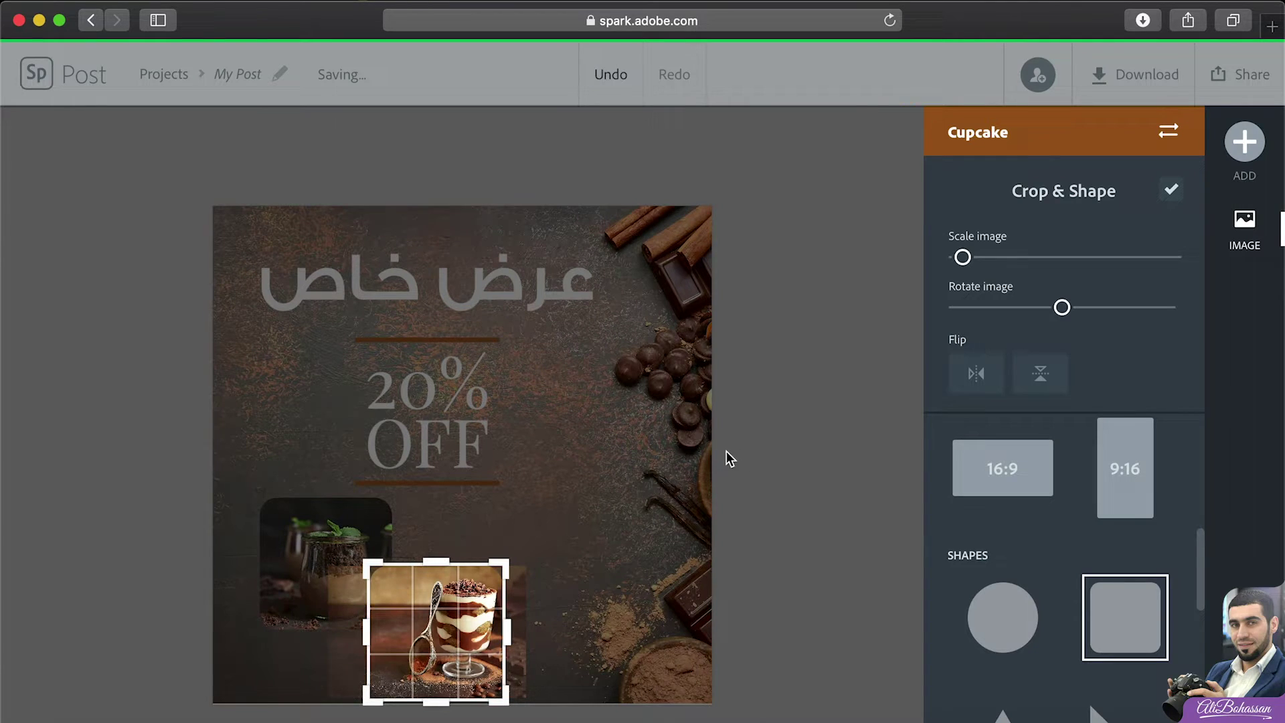
pyautogui.click(778, 469)
# Move the tiramisu photo beside the jar photo below the 20% OFF block.
pyautogui.moveTo(460, 593); pyautogui.dragTo(509, 524)
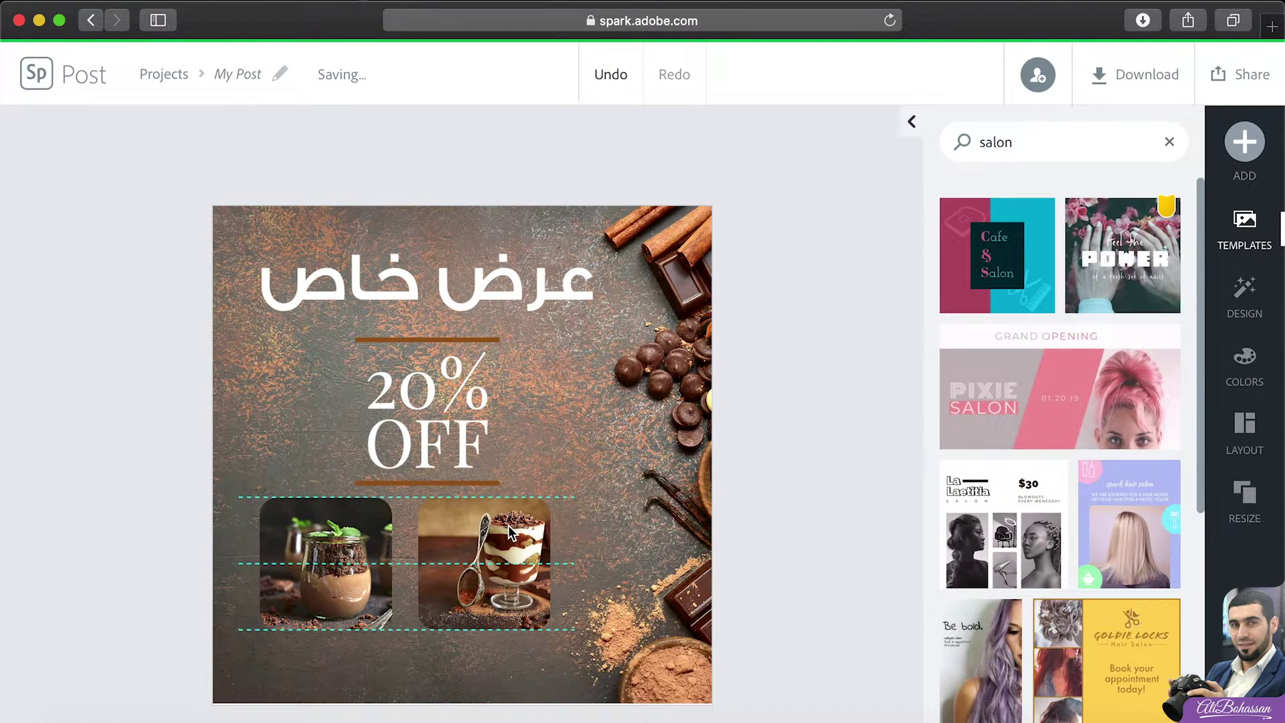
pyautogui.click(501, 524)
pyautogui.keyDown('shift'); pyautogui.click(318, 535); pyautogui.keyUp('shift')
pyautogui.moveTo(319, 535); pyautogui.dragTo(343, 536)
pyautogui.moveTo(492, 569); pyautogui.dragTo(501, 572)
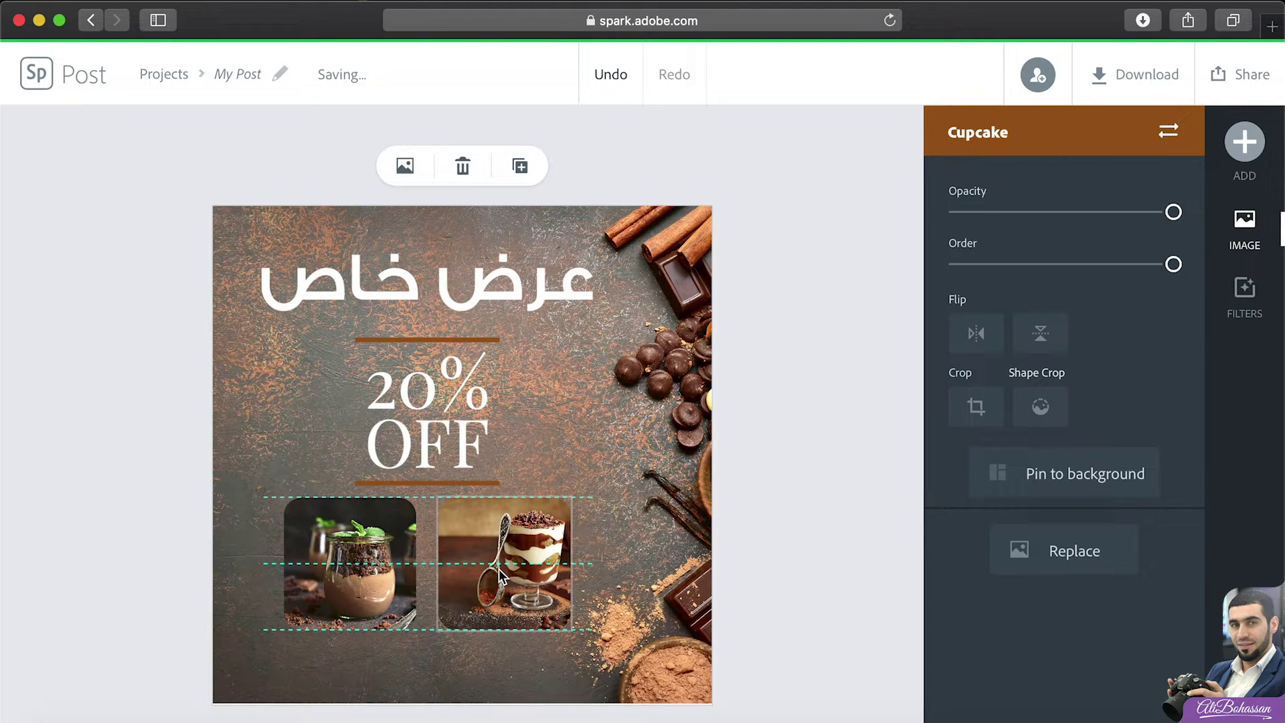
pyautogui.moveTo(501, 572); pyautogui.dragTo(501, 572)
# Select both dessert photos and nudge the pair slightly right.
pyautogui.click(375, 545)
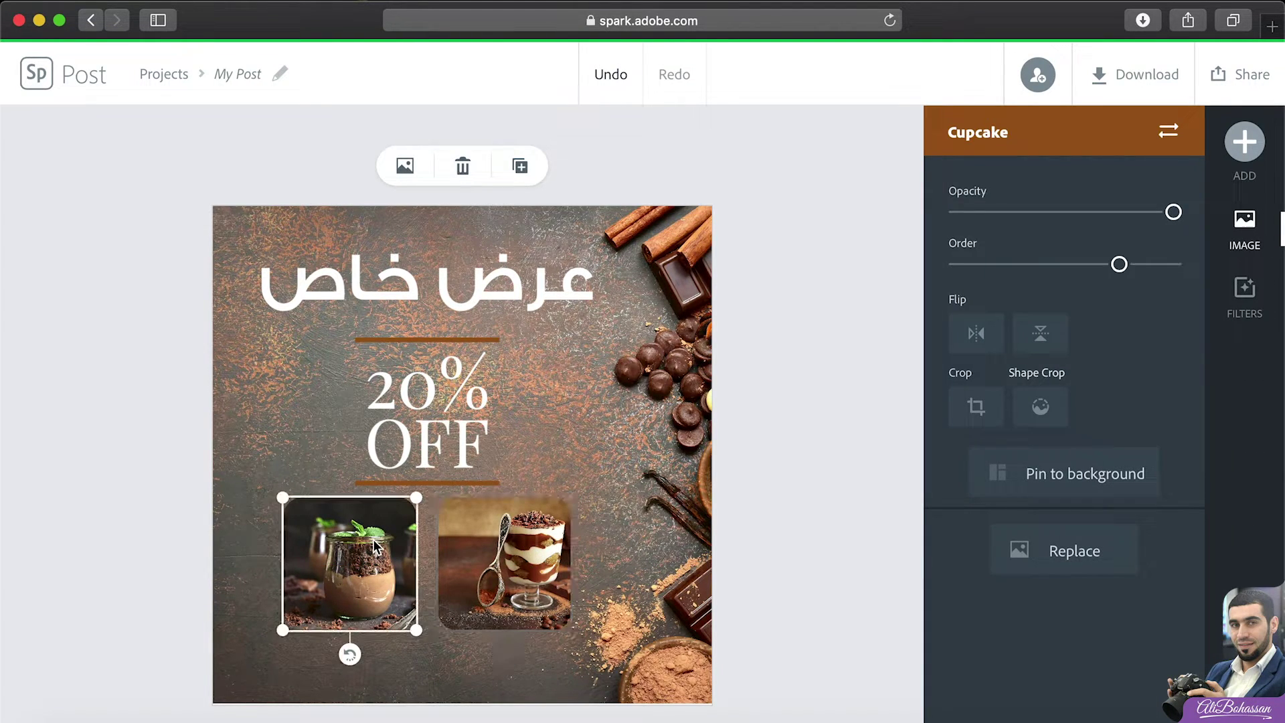
pyautogui.keyDown('shift'); pyautogui.click(473, 533); pyautogui.keyUp('shift')
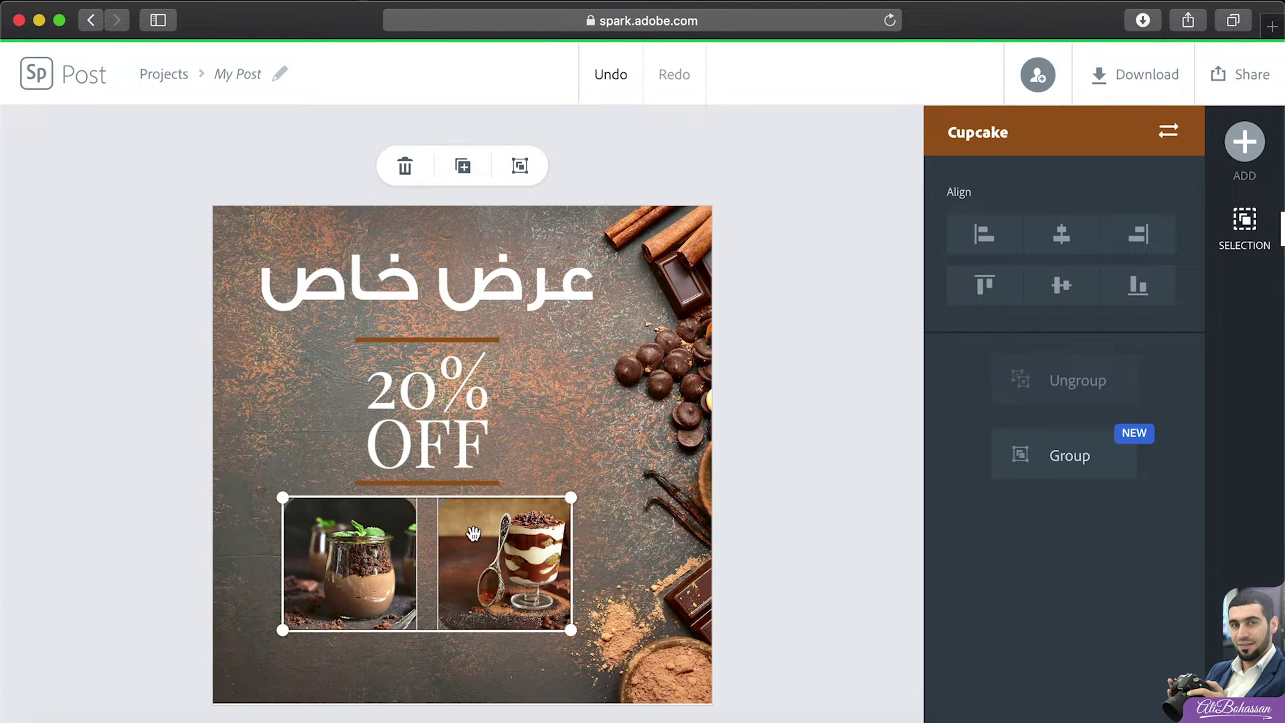
pyautogui.press('Right')
pyautogui.press('Right')
pyautogui.press('Right')
pyautogui.press('Right')
pyautogui.press('Right')
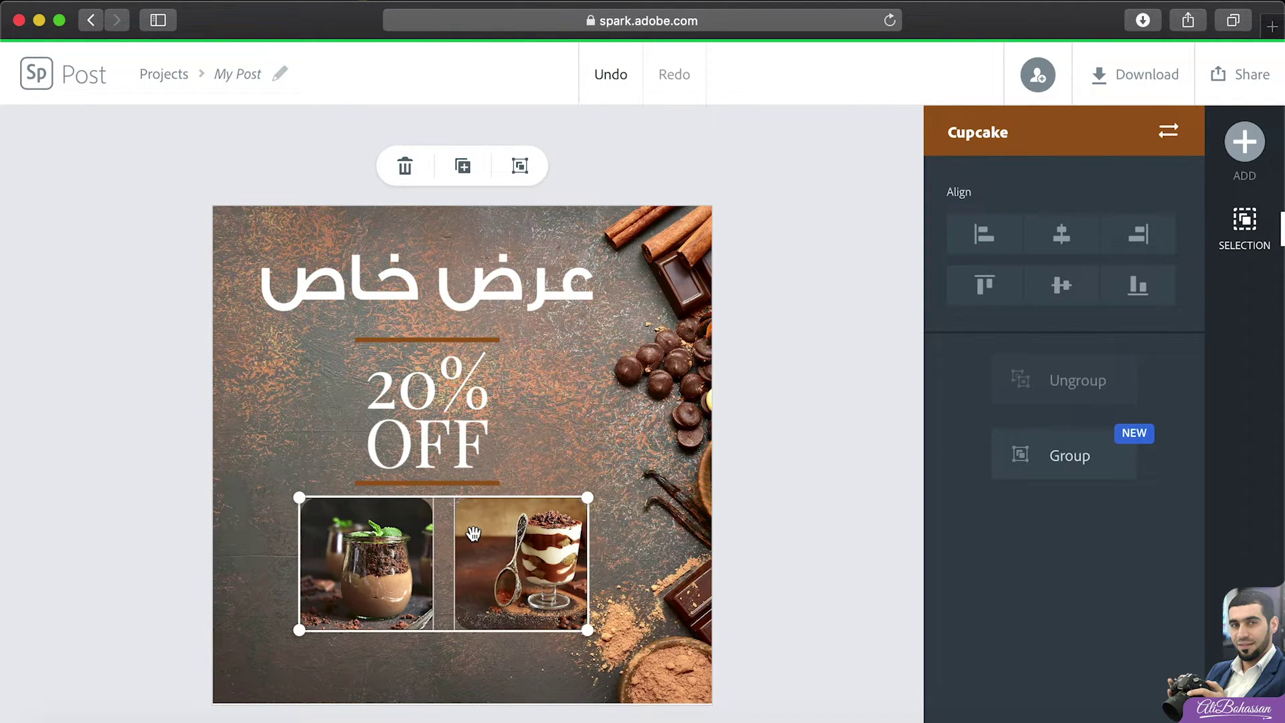
pyautogui.click(803, 348)
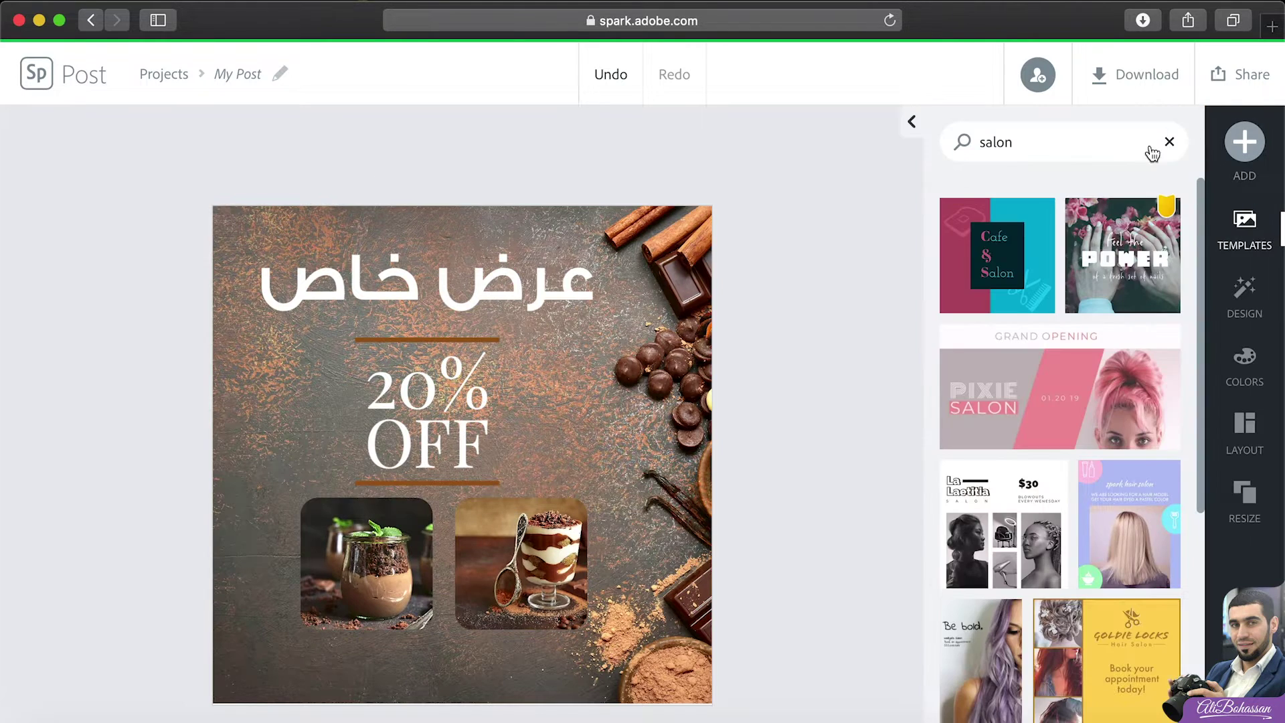
pyautogui.click(1245, 143)
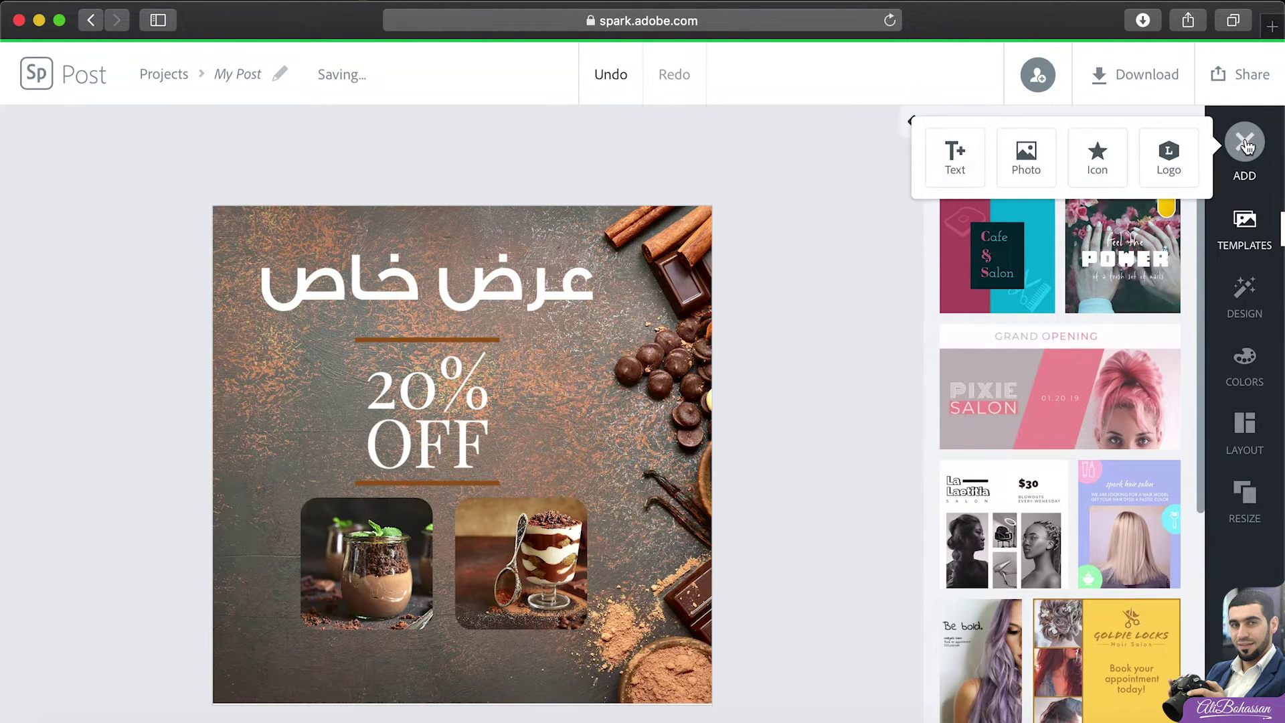
pyautogui.click(1167, 158)
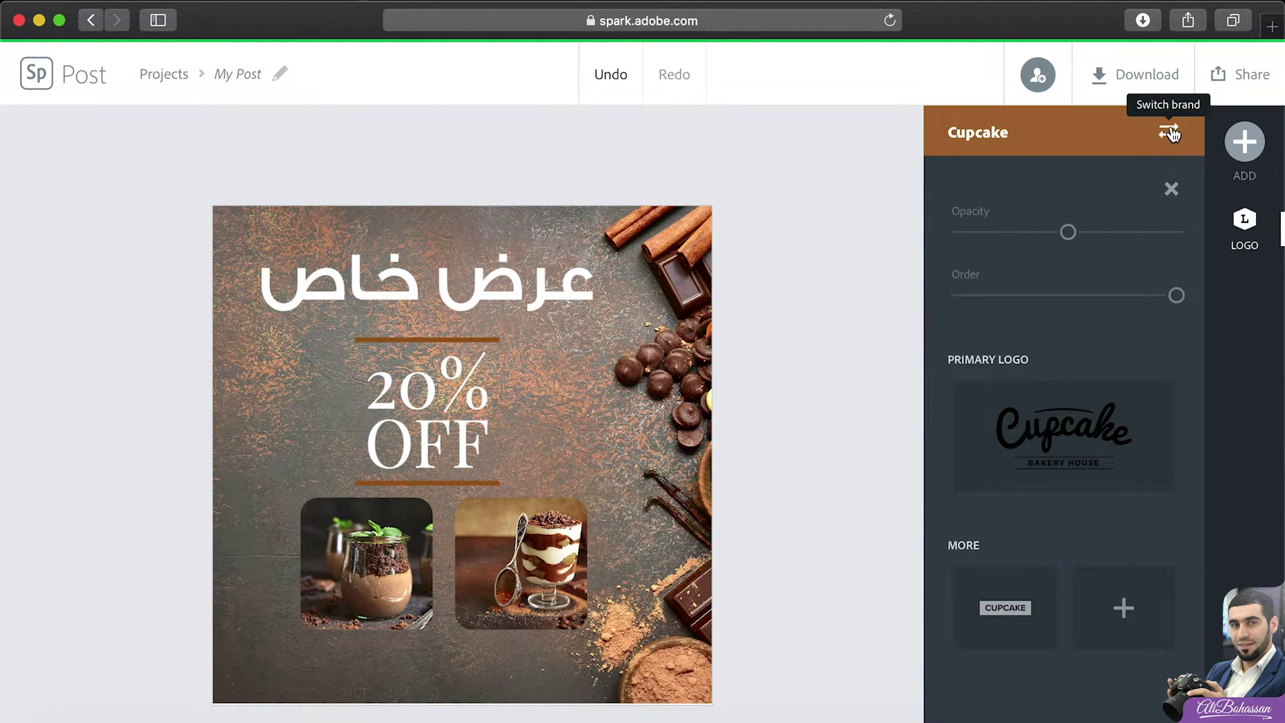
# Keep the Cupcake brand and place its primary logo under the dessert photos.
pyautogui.click(1168, 132)
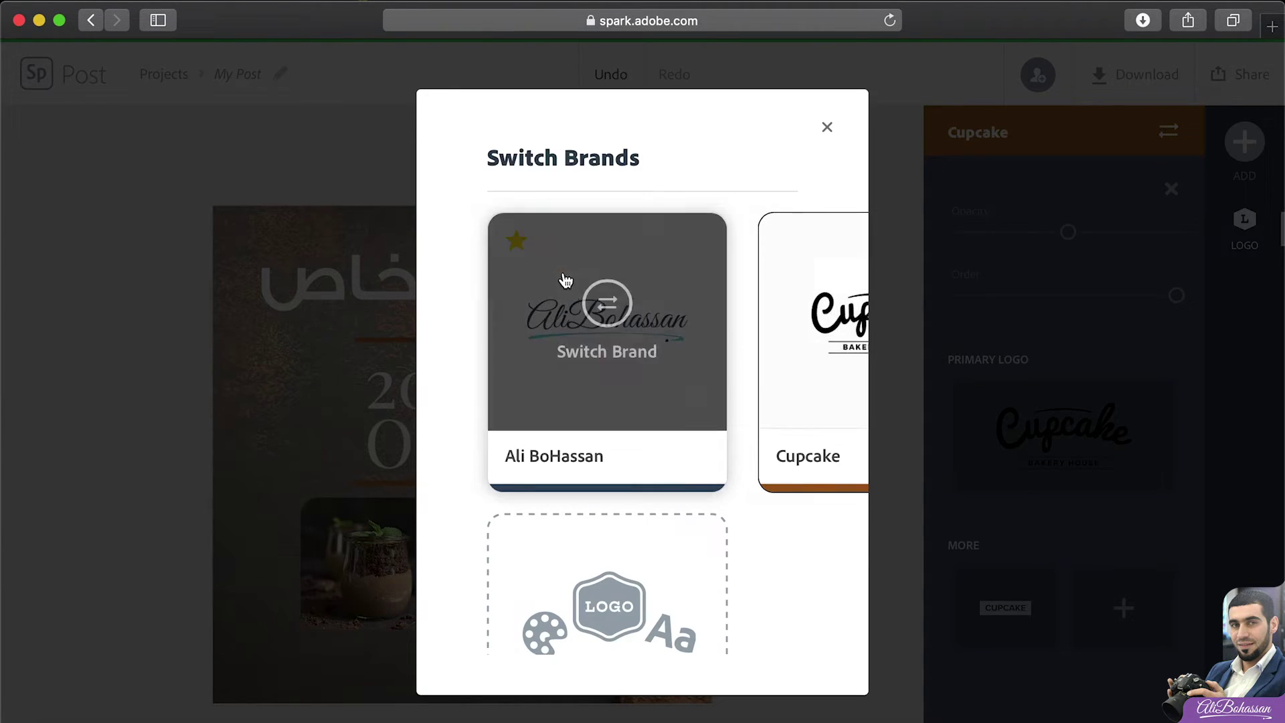
pyautogui.moveTo(797, 328)
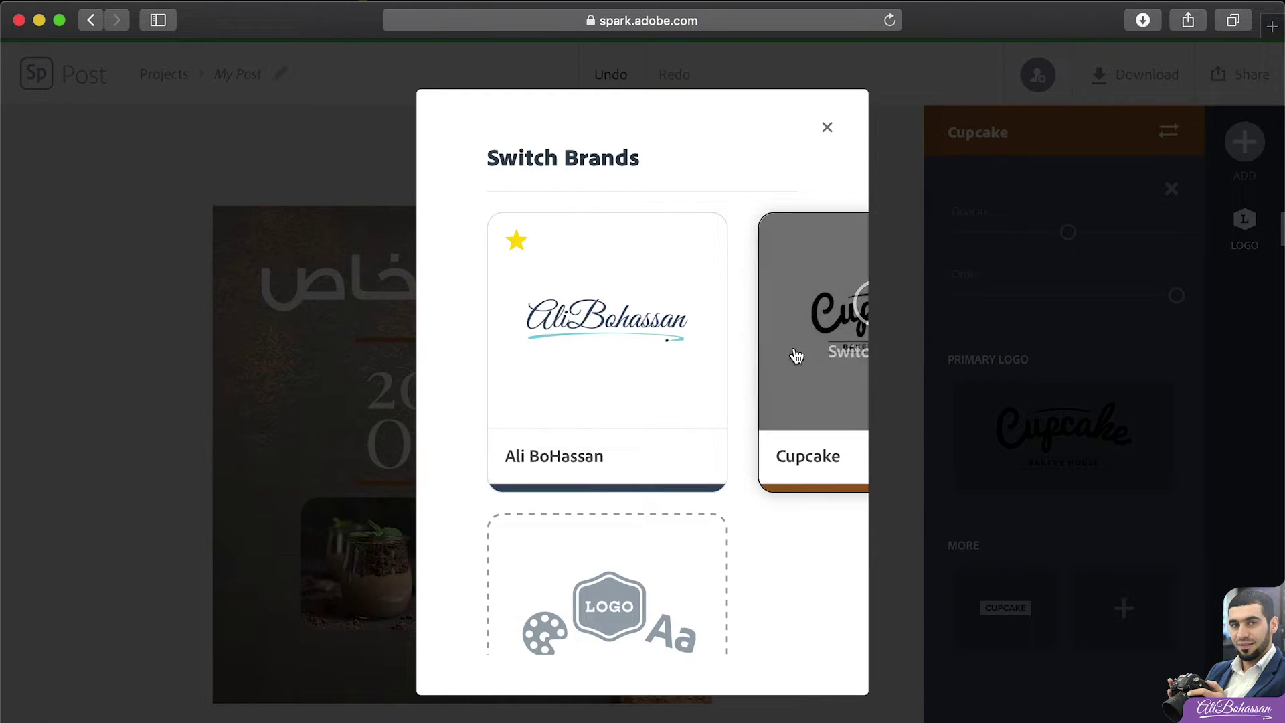
pyautogui.click(842, 281)
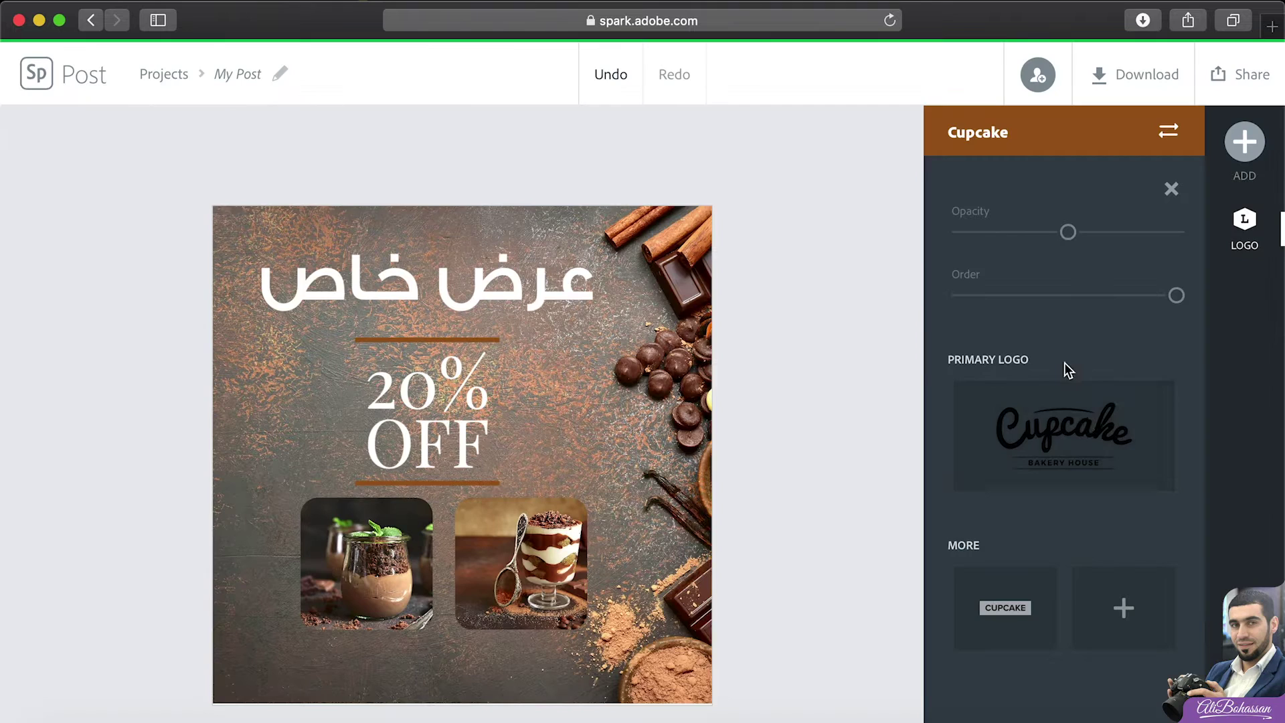
pyautogui.click(1075, 439)
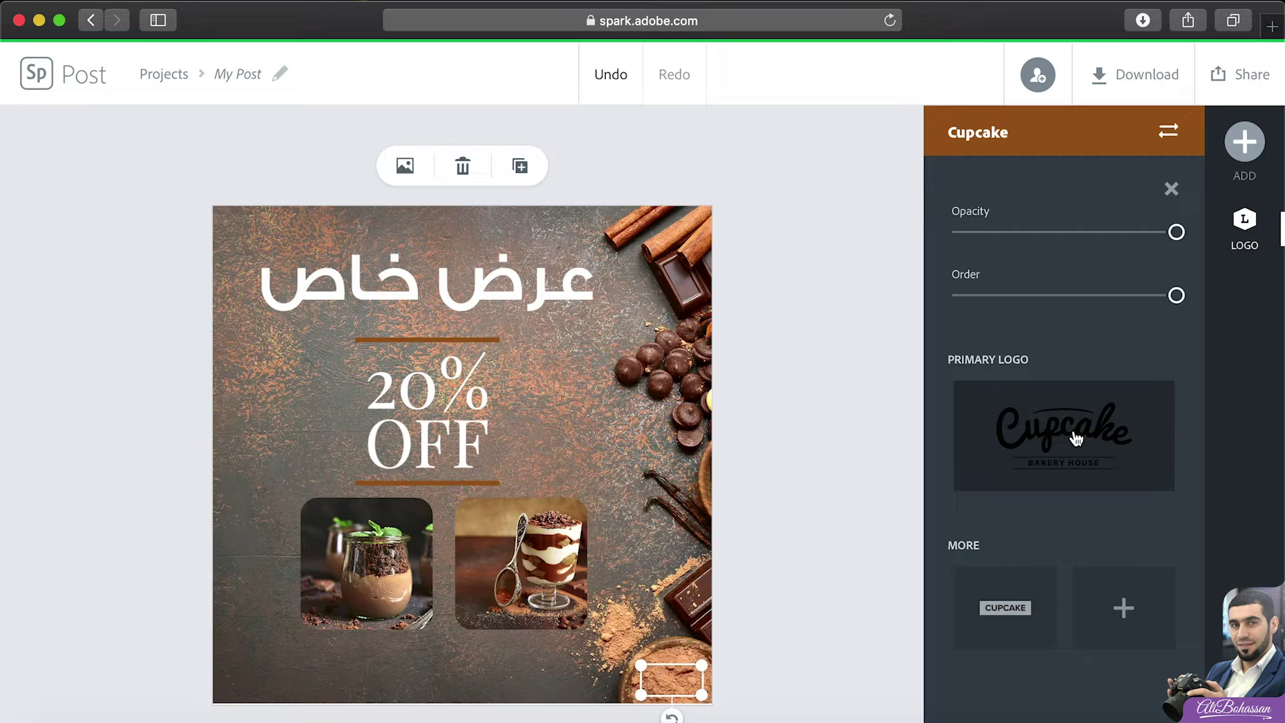
pyautogui.click(573, 510)
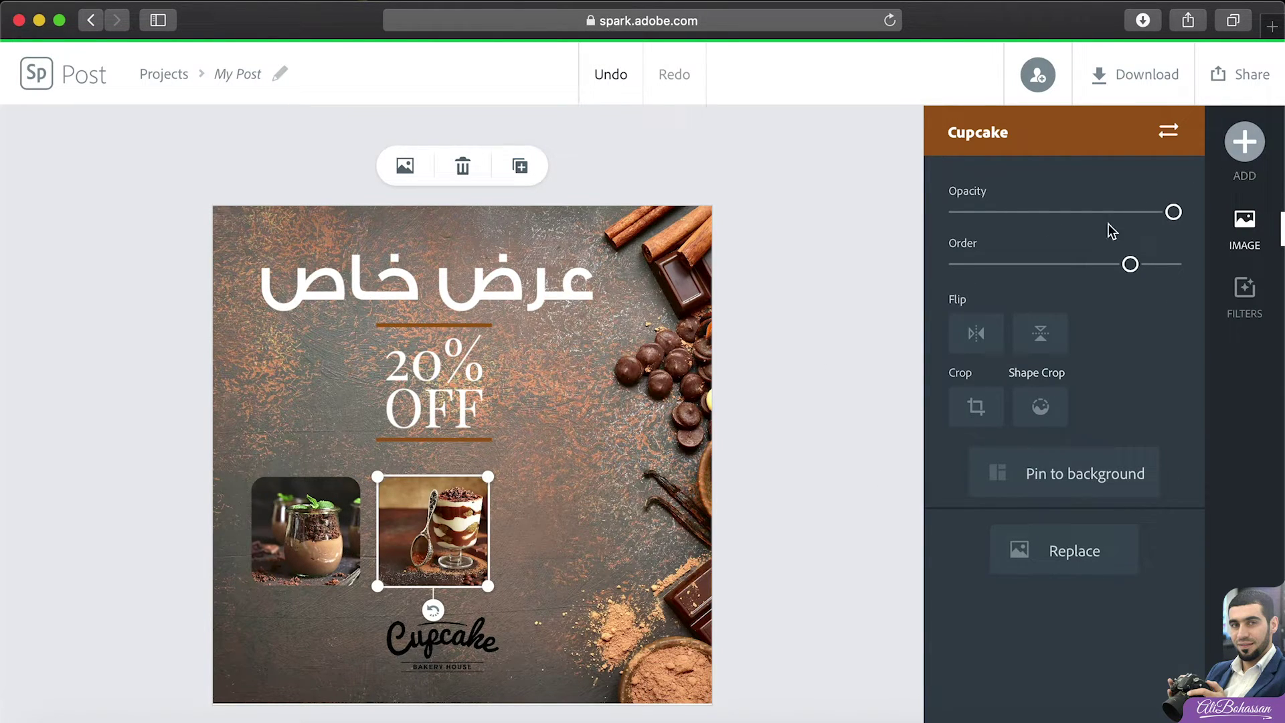
# Duplicate the tiramisu photo, move the copy right, and replace it with an uploaded chocolate cake slice.
pyautogui.click(302, 498)
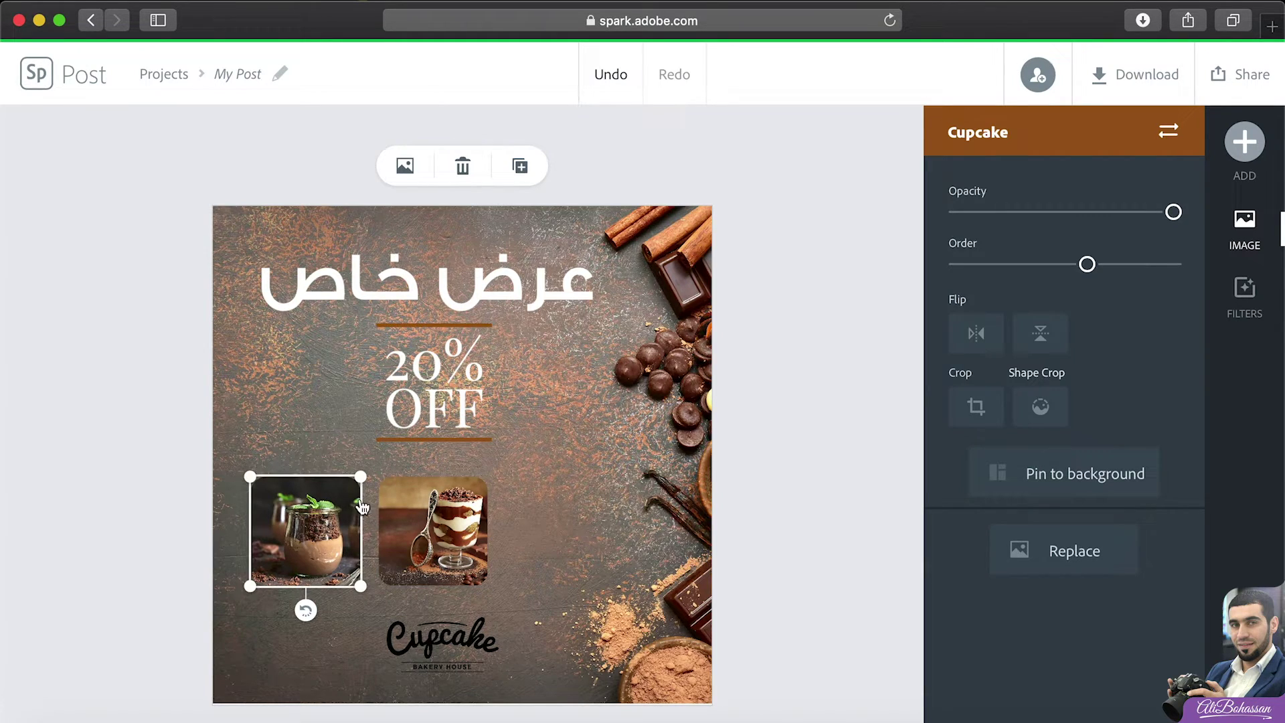
pyautogui.click(415, 506)
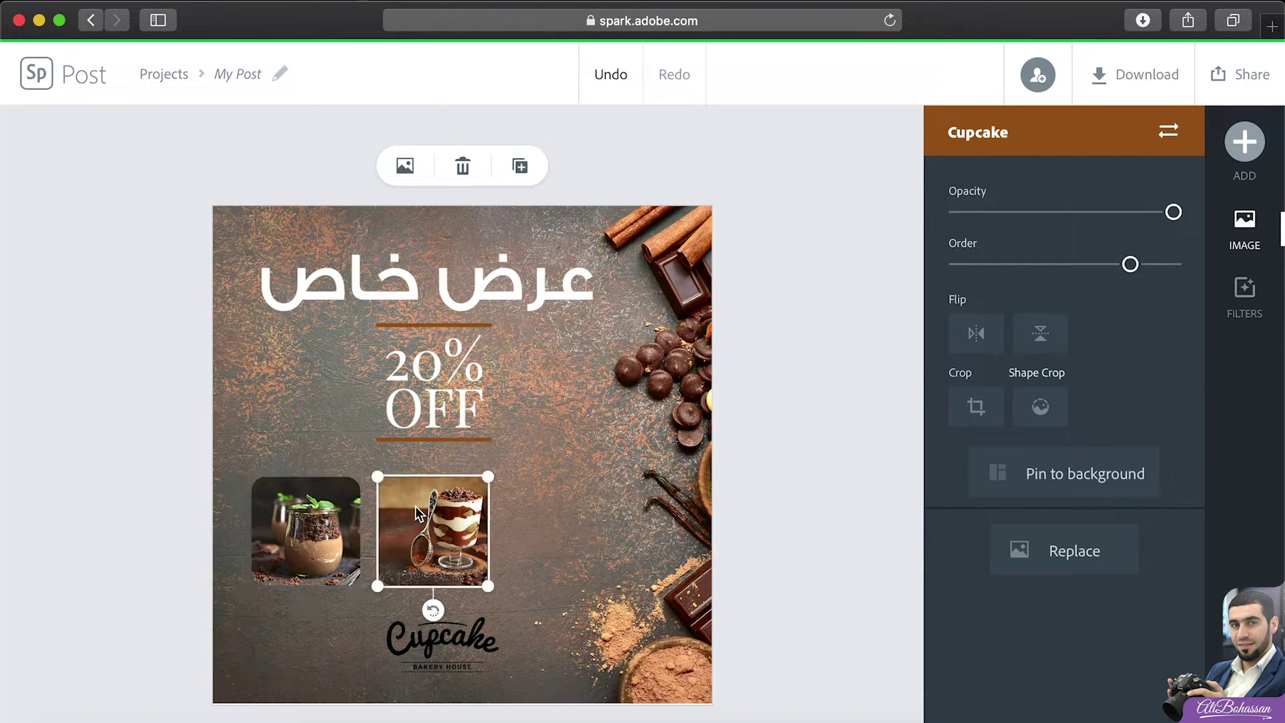
pyautogui.click(520, 166)
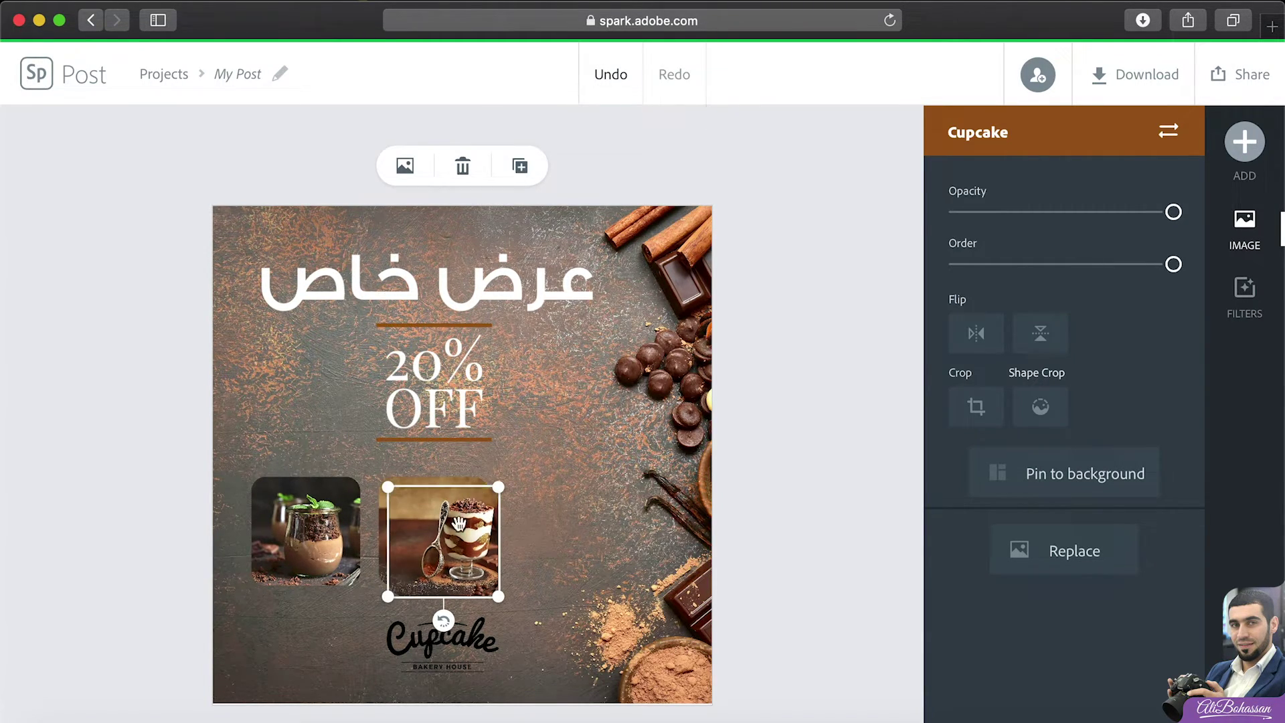
pyautogui.moveTo(459, 526); pyautogui.dragTo(579, 515)
pyautogui.click(1087, 556)
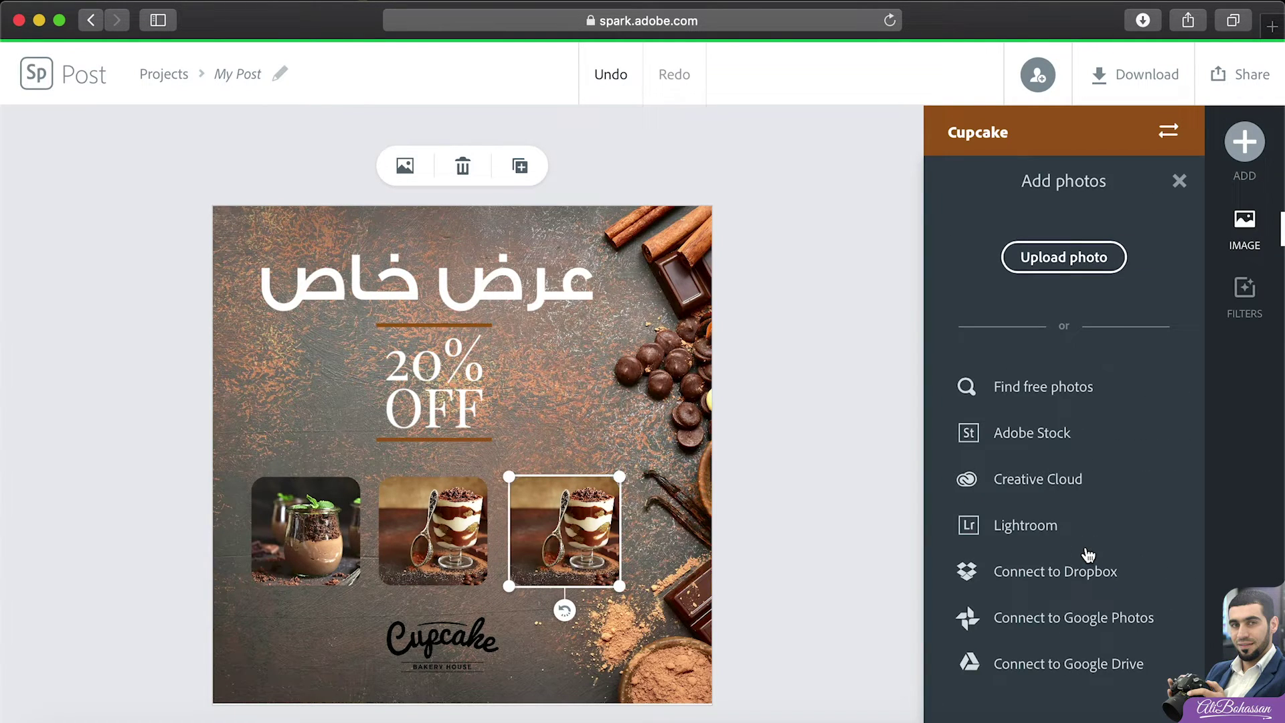
pyautogui.click(1064, 259)
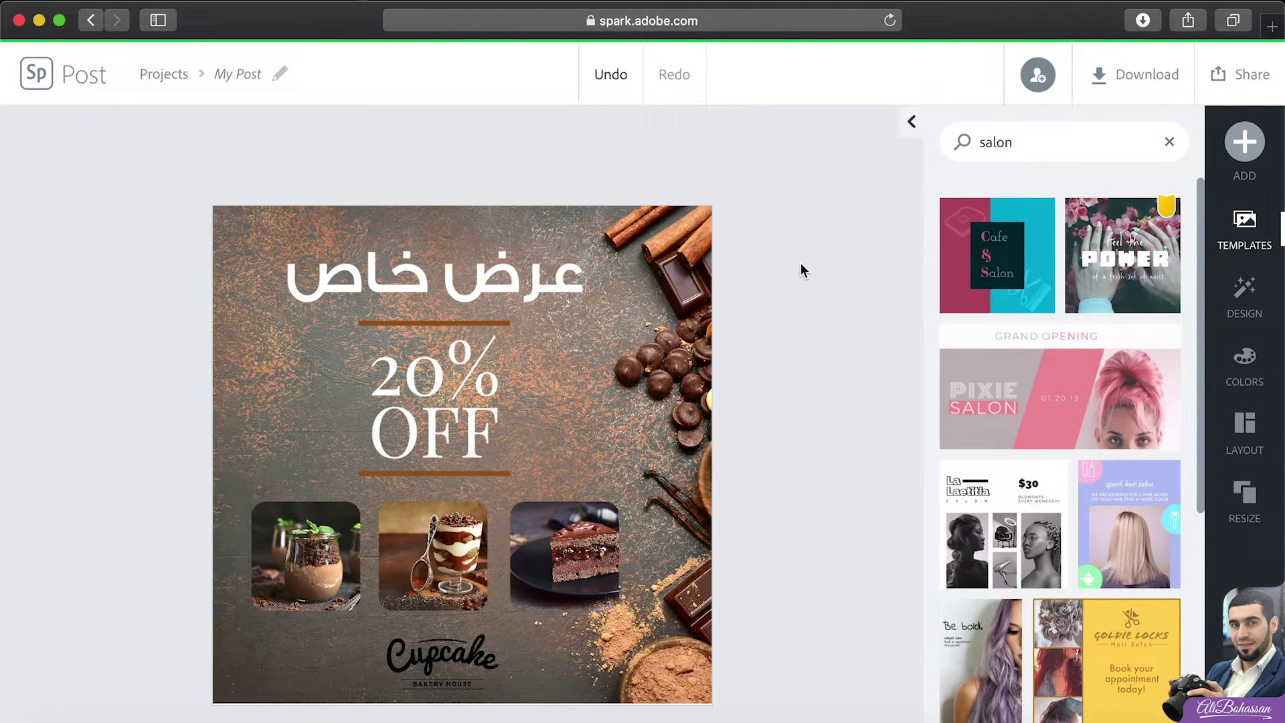
# Save the post, return to the Spark home and open the Projects list.
pyautogui.click(37, 75)
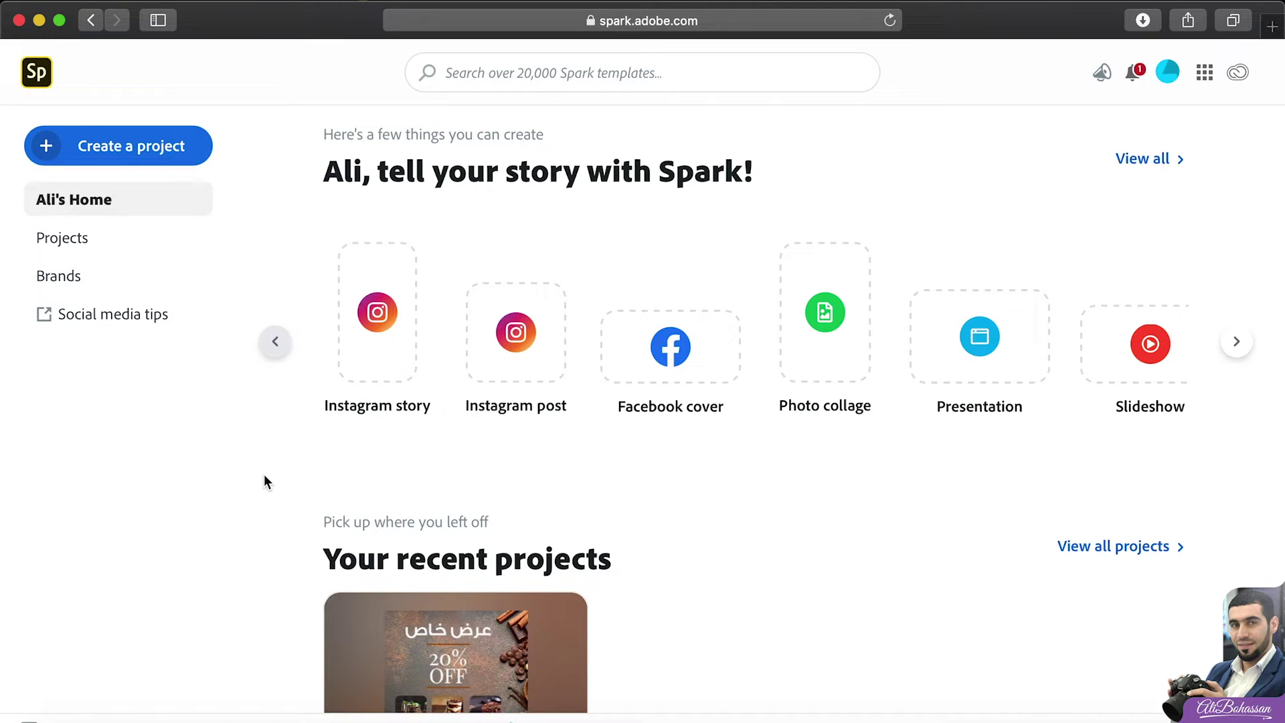
pyautogui.scroll(-3, 262, 462)
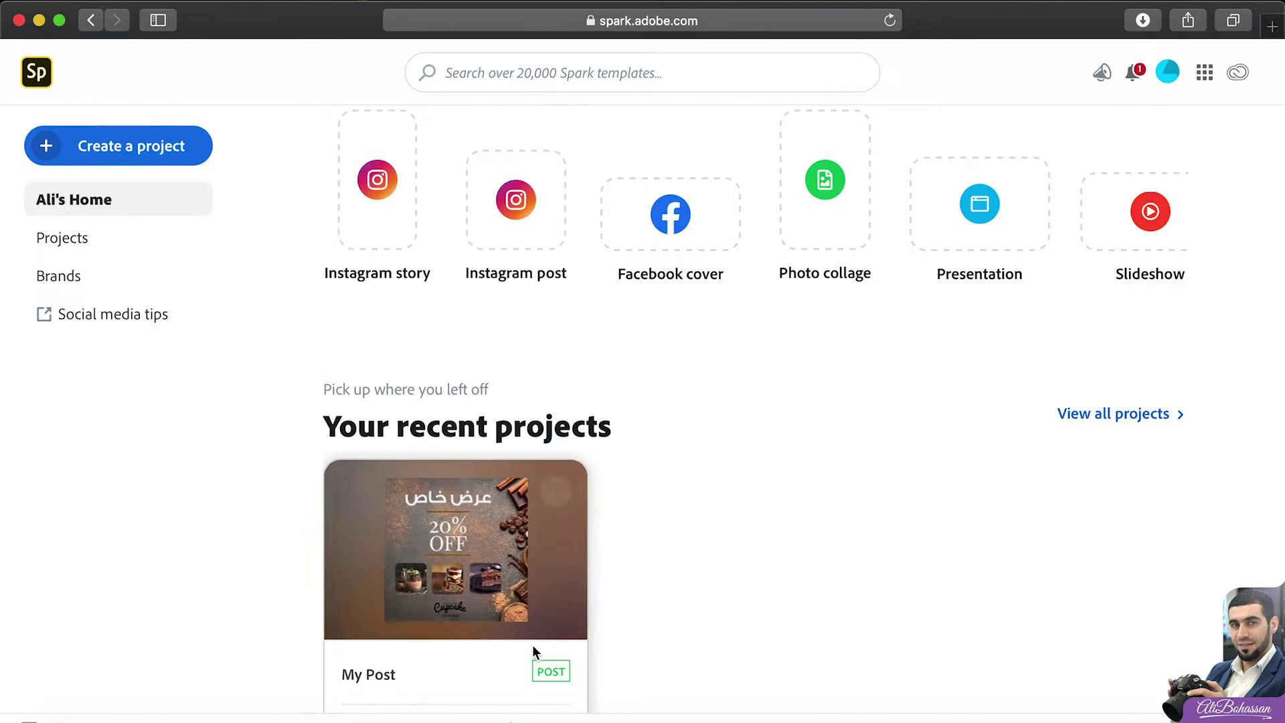
pyautogui.moveTo(462, 570)
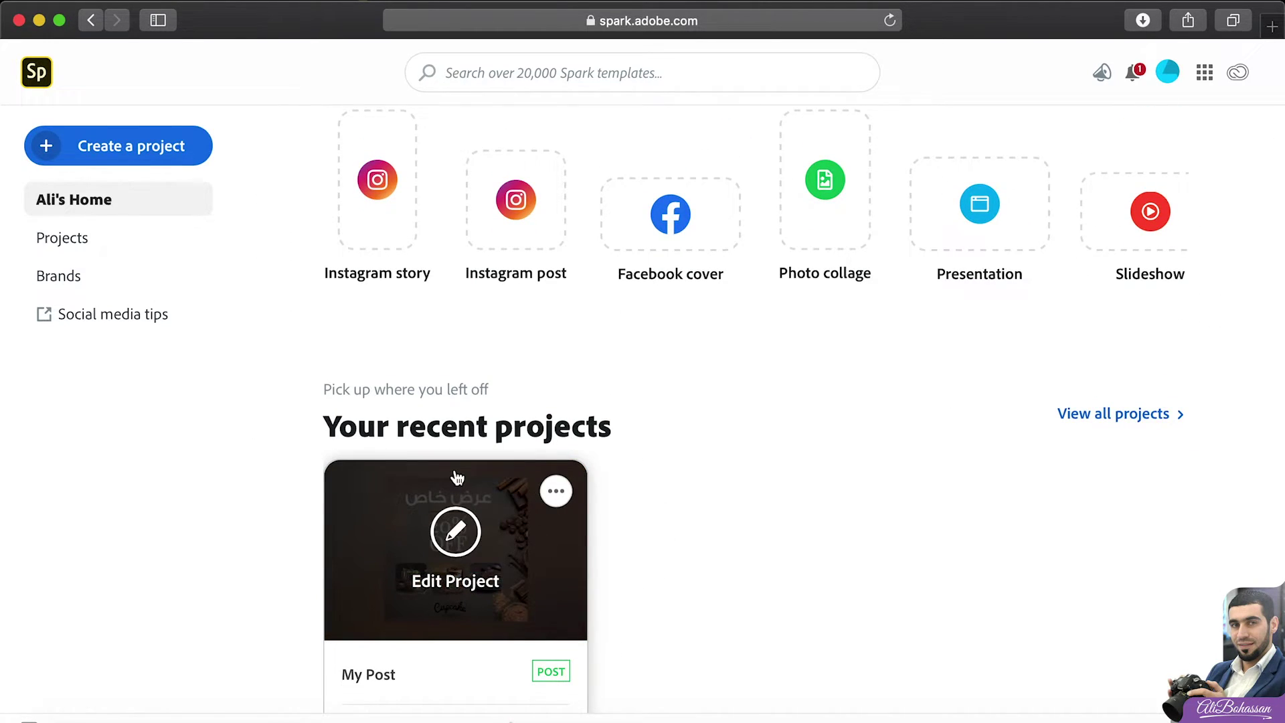
pyautogui.click(94, 246)
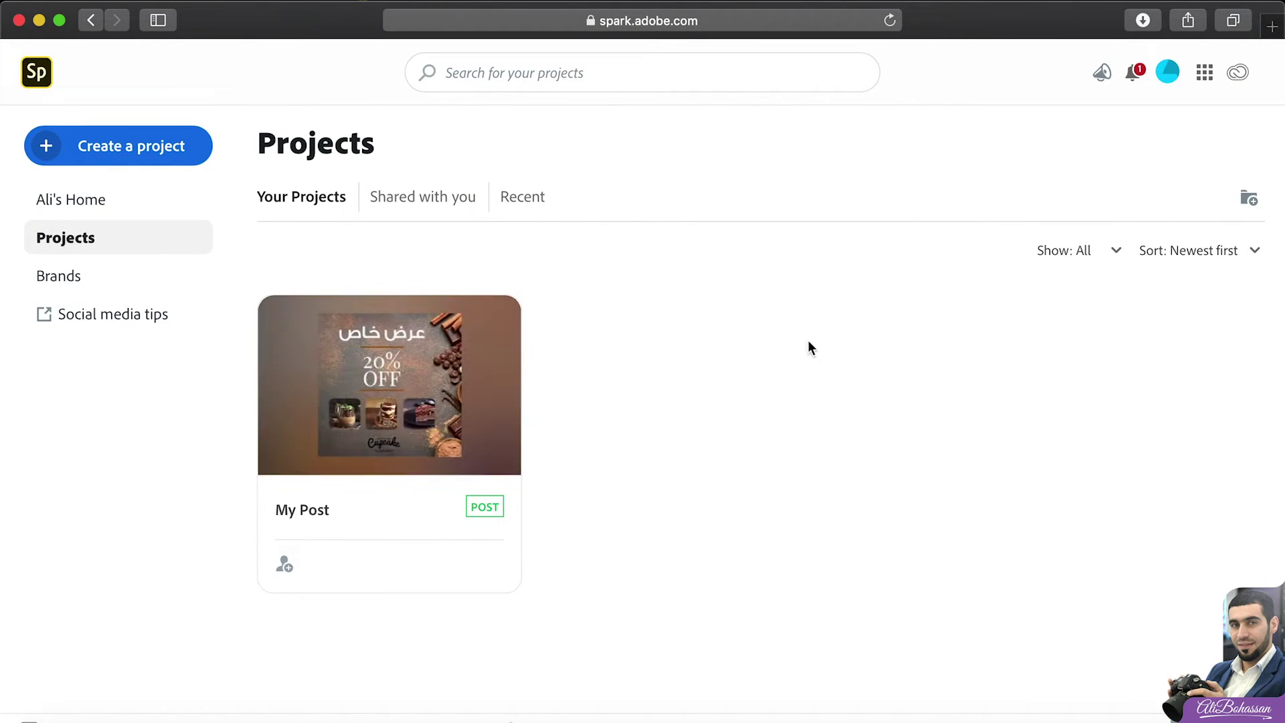
# Rename the My Post project to 'Cupcake Post'.
pyautogui.click(343, 503)
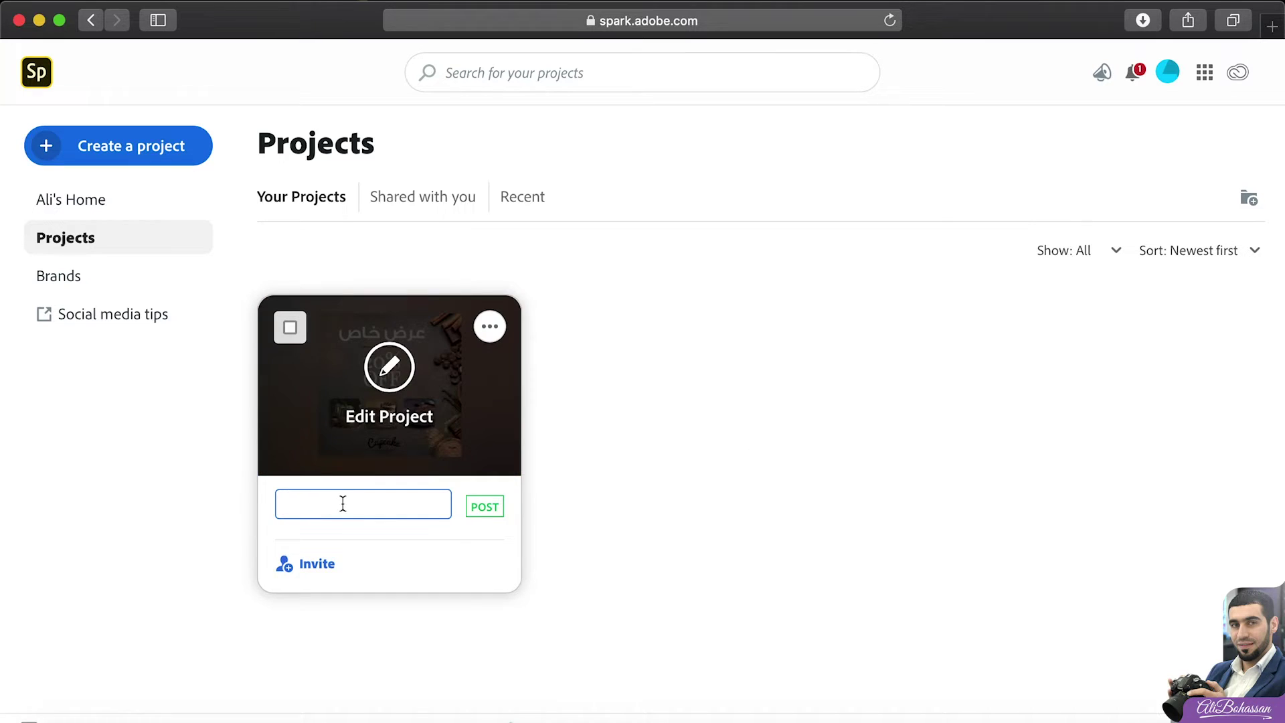
pyautogui.write('Cupcake Post')
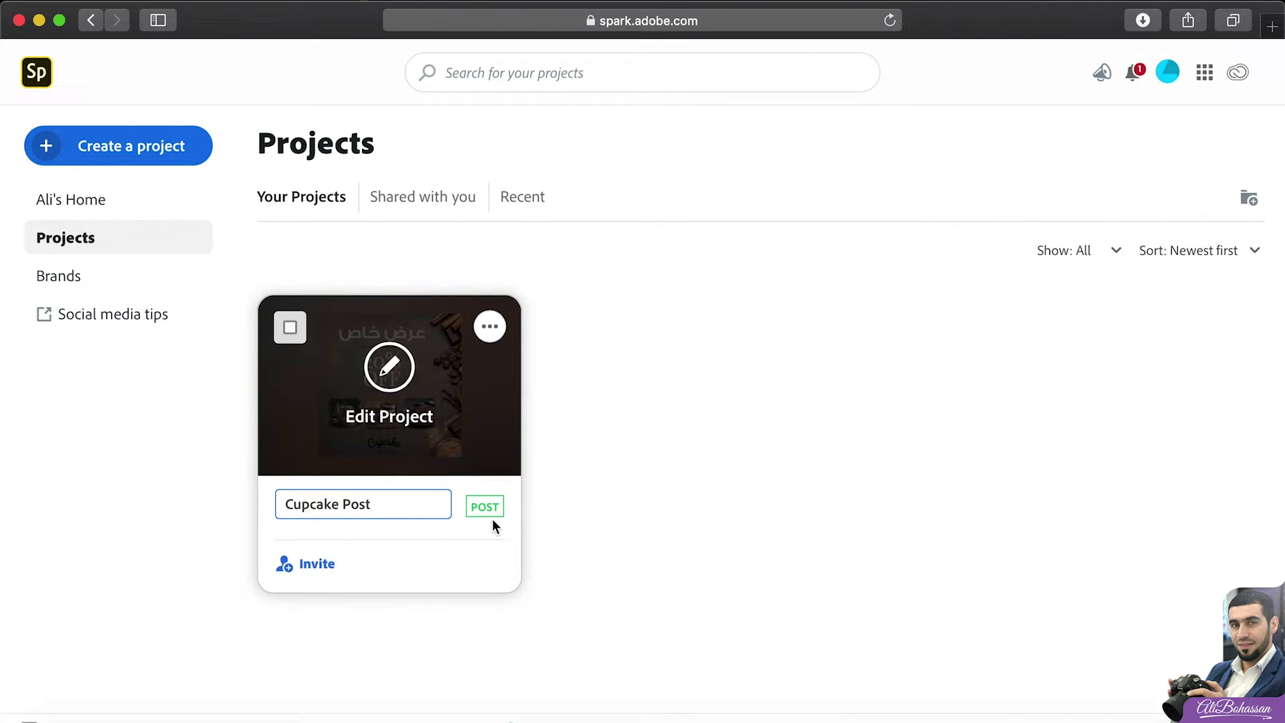
pyautogui.click(530, 520)
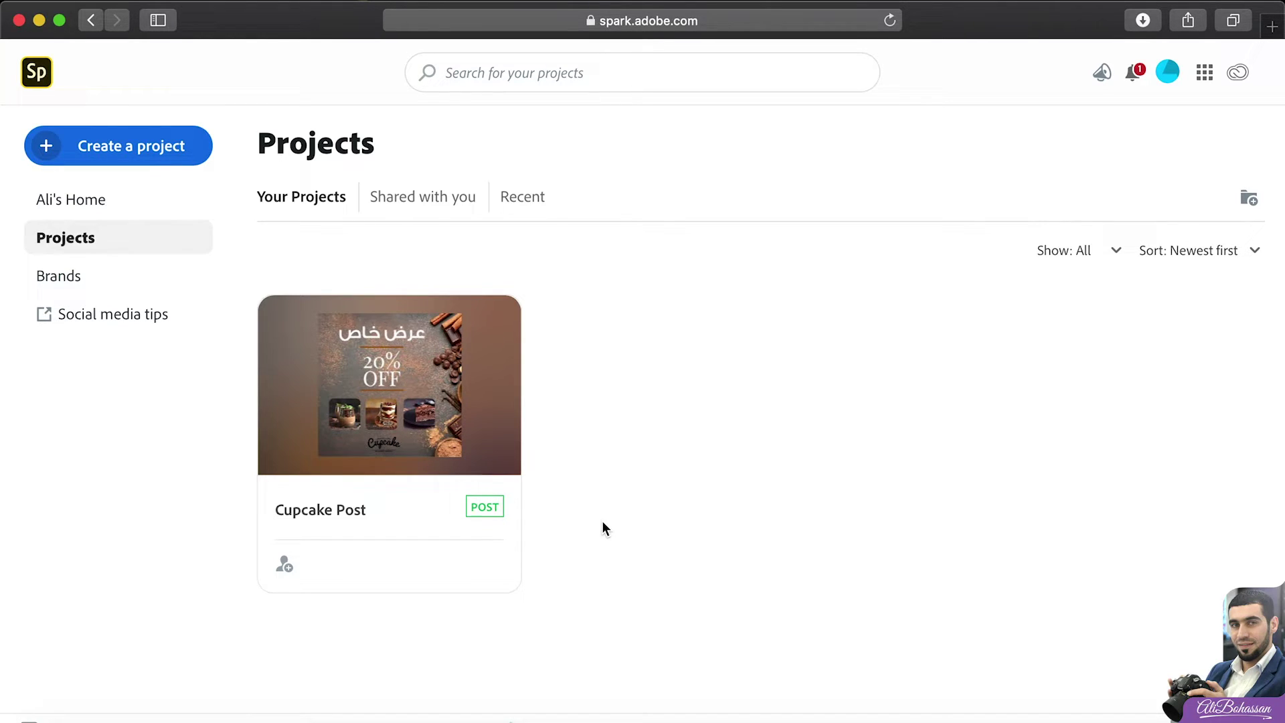
pyautogui.moveTo(470, 445)
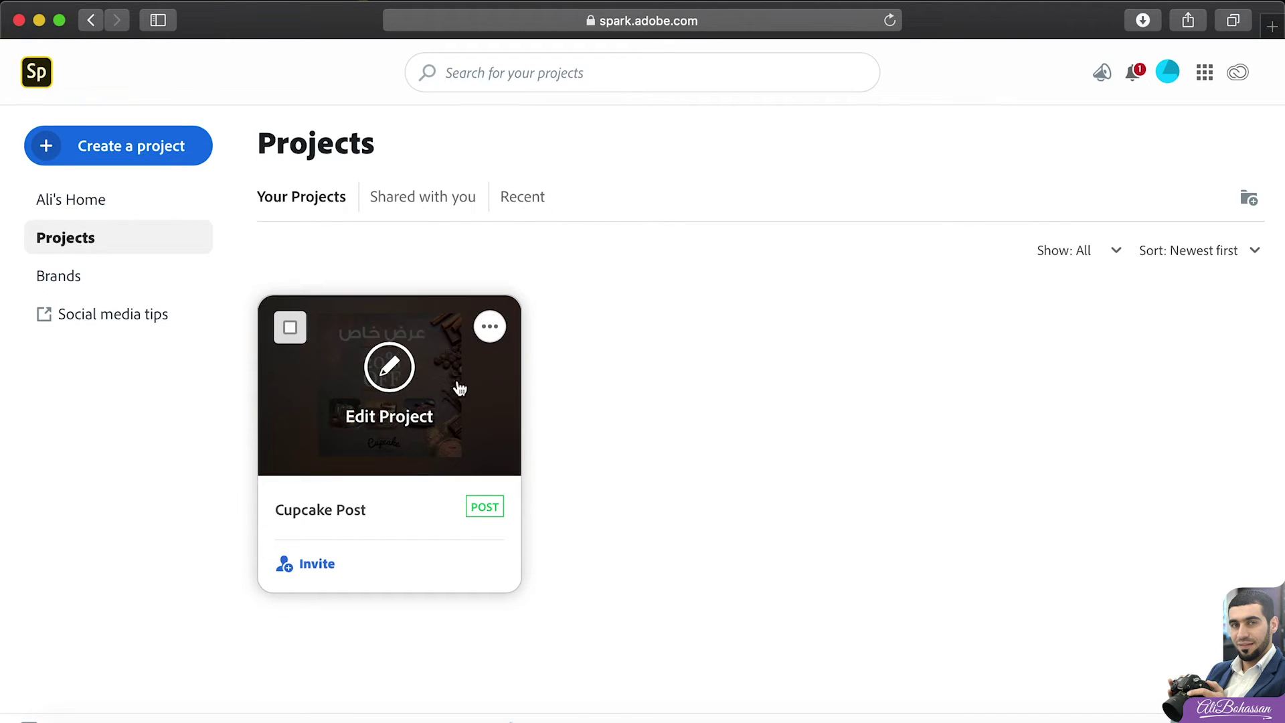
pyautogui.click(490, 327)
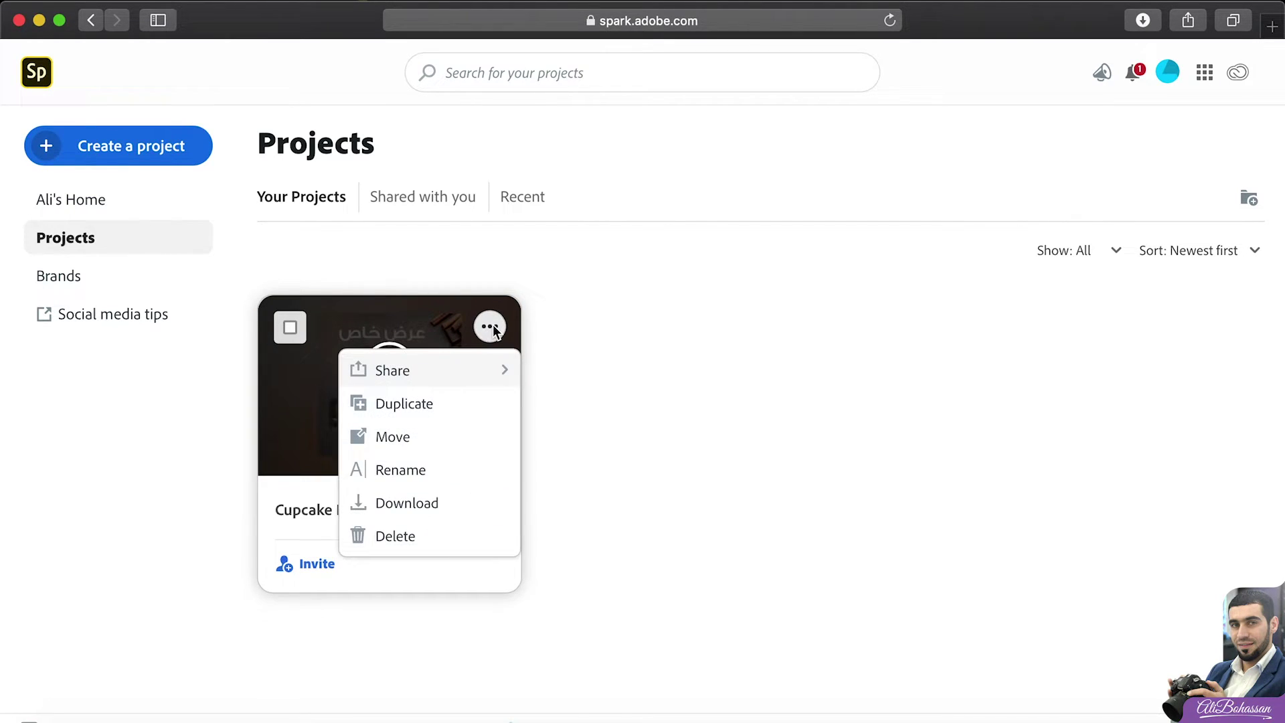
# Duplicate Cupcake Post, rename the copy 'Cupcake Story', and open it for editing.
pyautogui.click(431, 410)
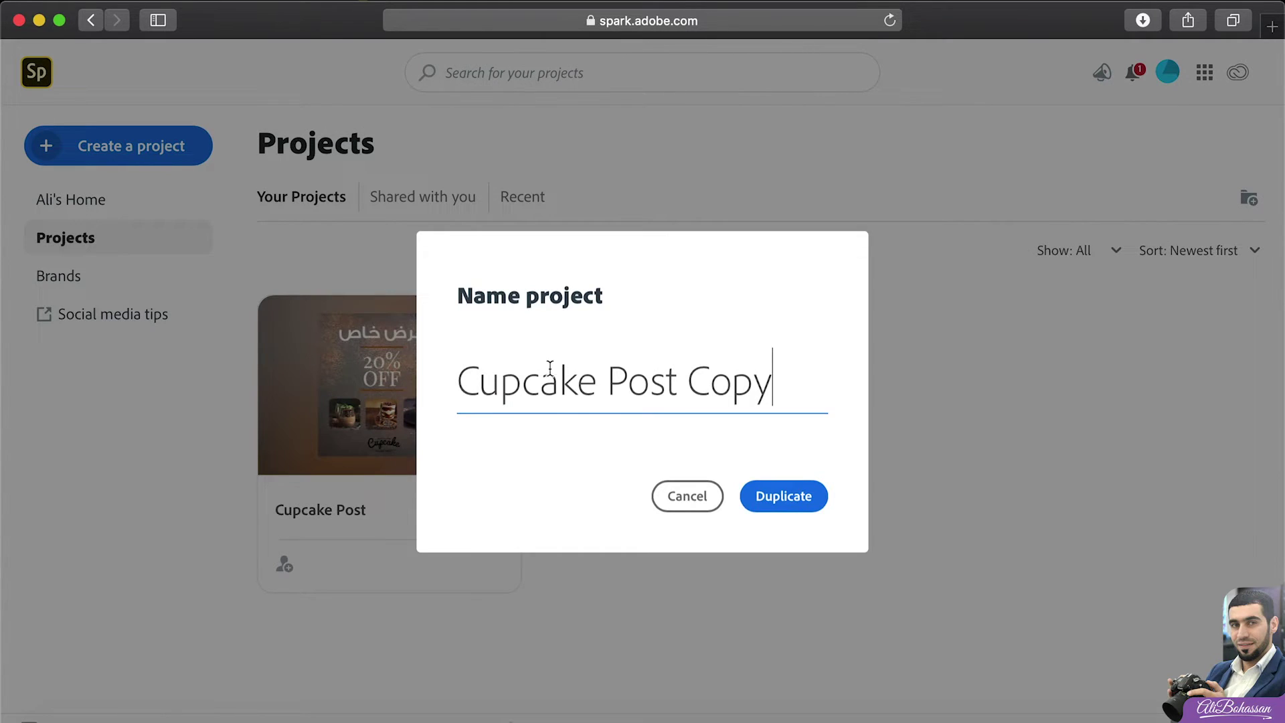
pyautogui.moveTo(612, 382); pyautogui.dragTo(791, 387)
pyautogui.write('Story')
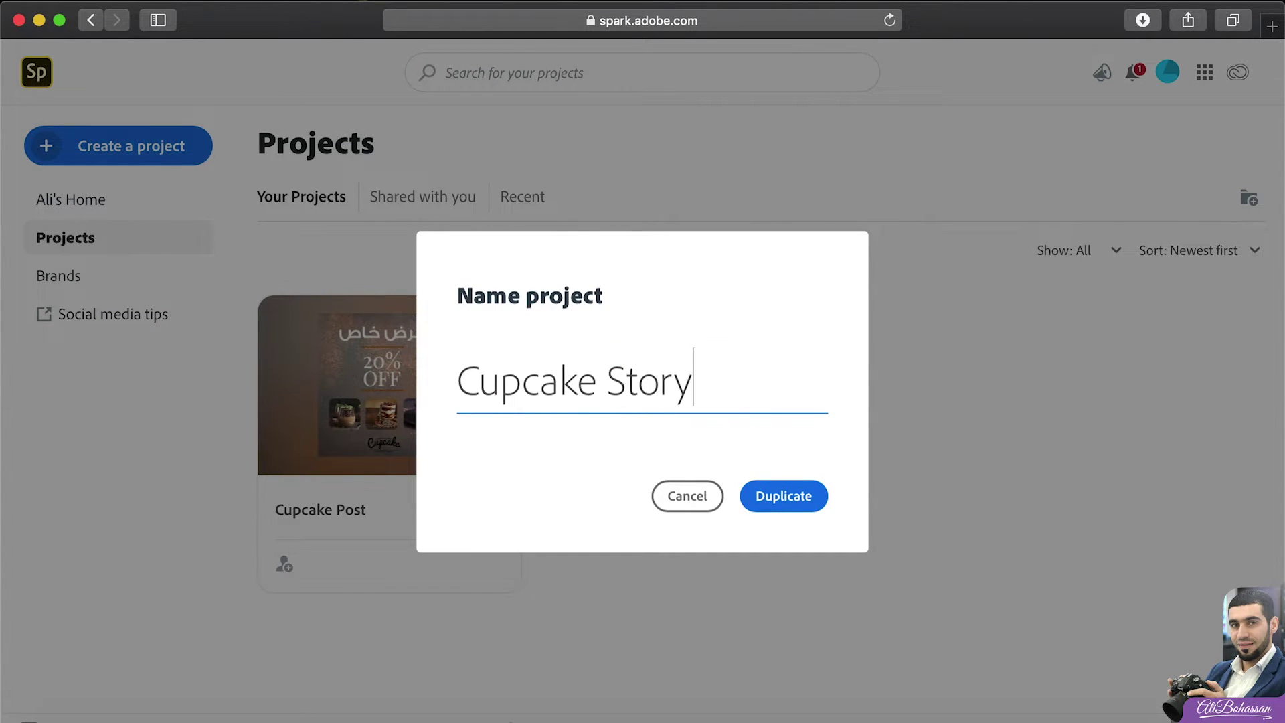
pyautogui.press('Return')
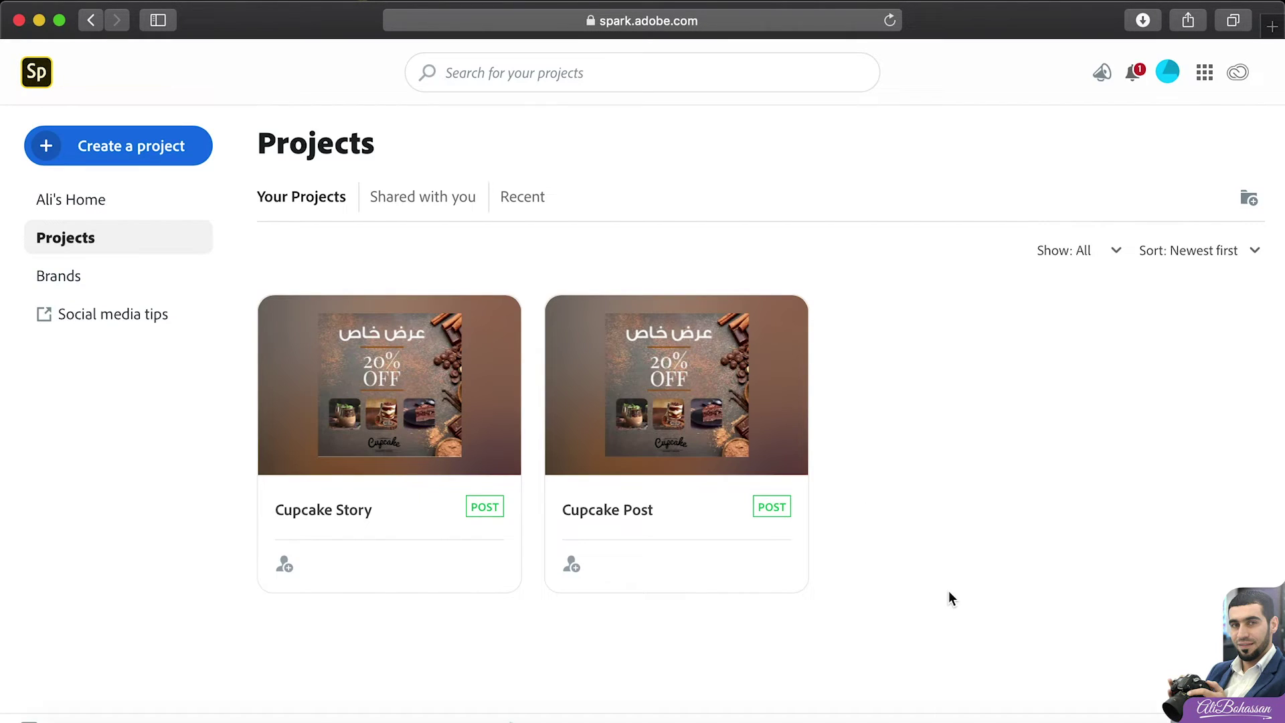
pyautogui.moveTo(408, 462)
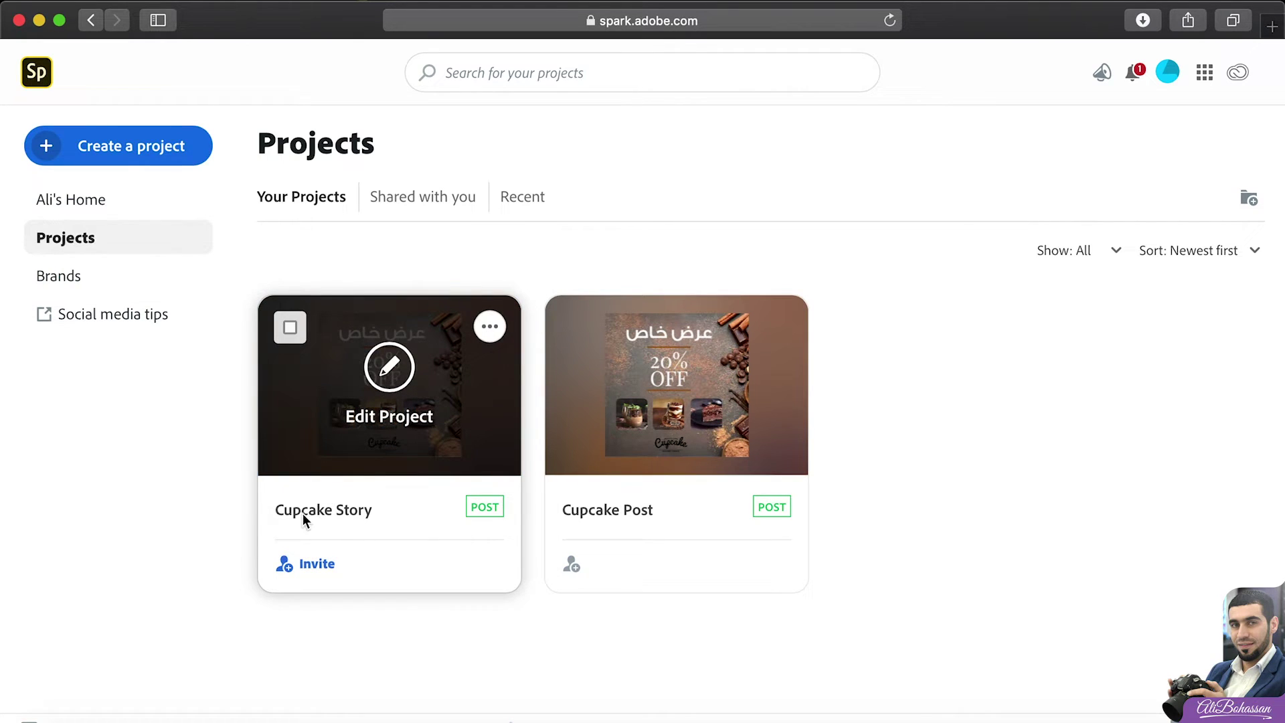
pyautogui.click(383, 422)
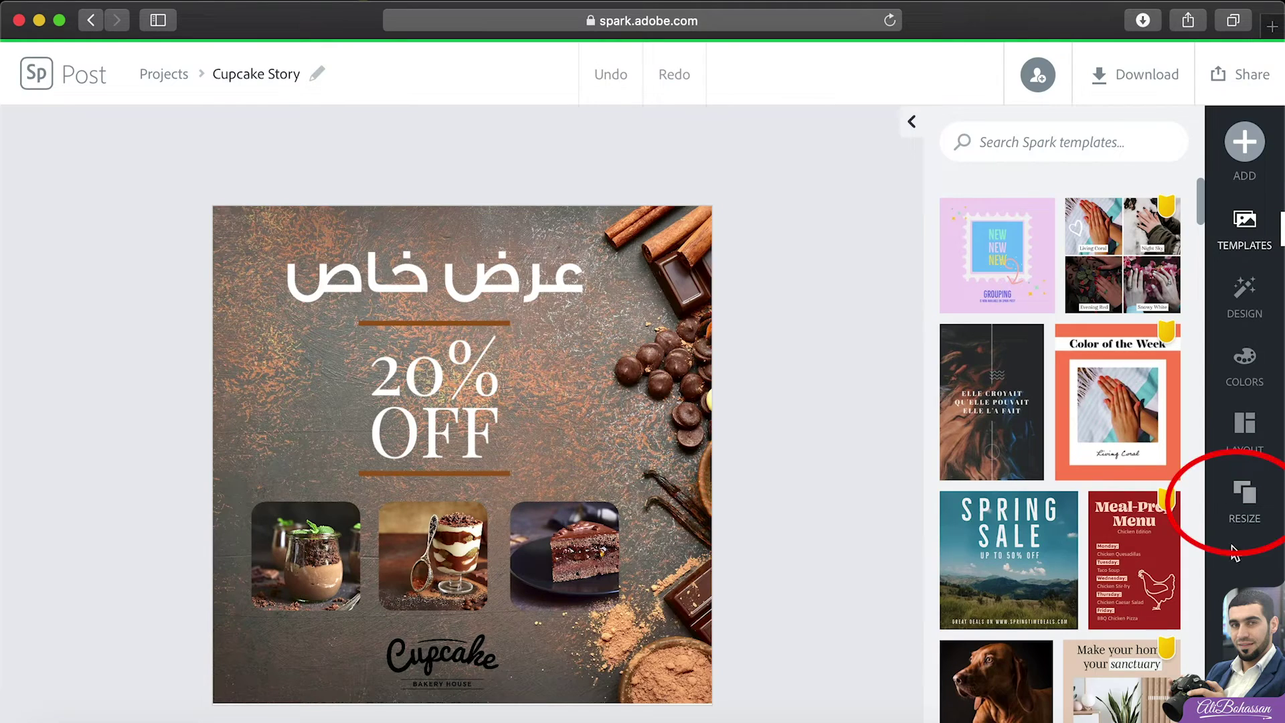
# Resize the design to Instagram Story (1080 x 1920) and remove the leftover square image.
pyautogui.click(1247, 504)
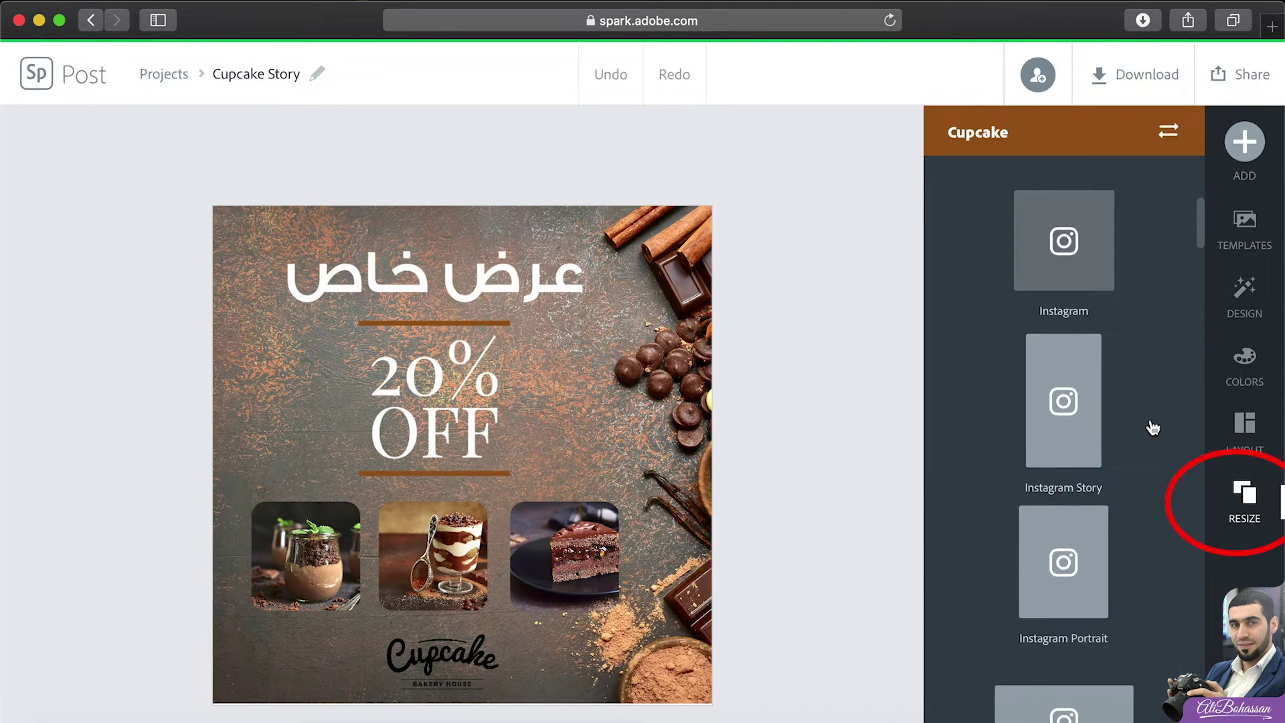
pyautogui.scroll(-10, 1152, 427)
pyautogui.scroll(-5, 1152, 427)
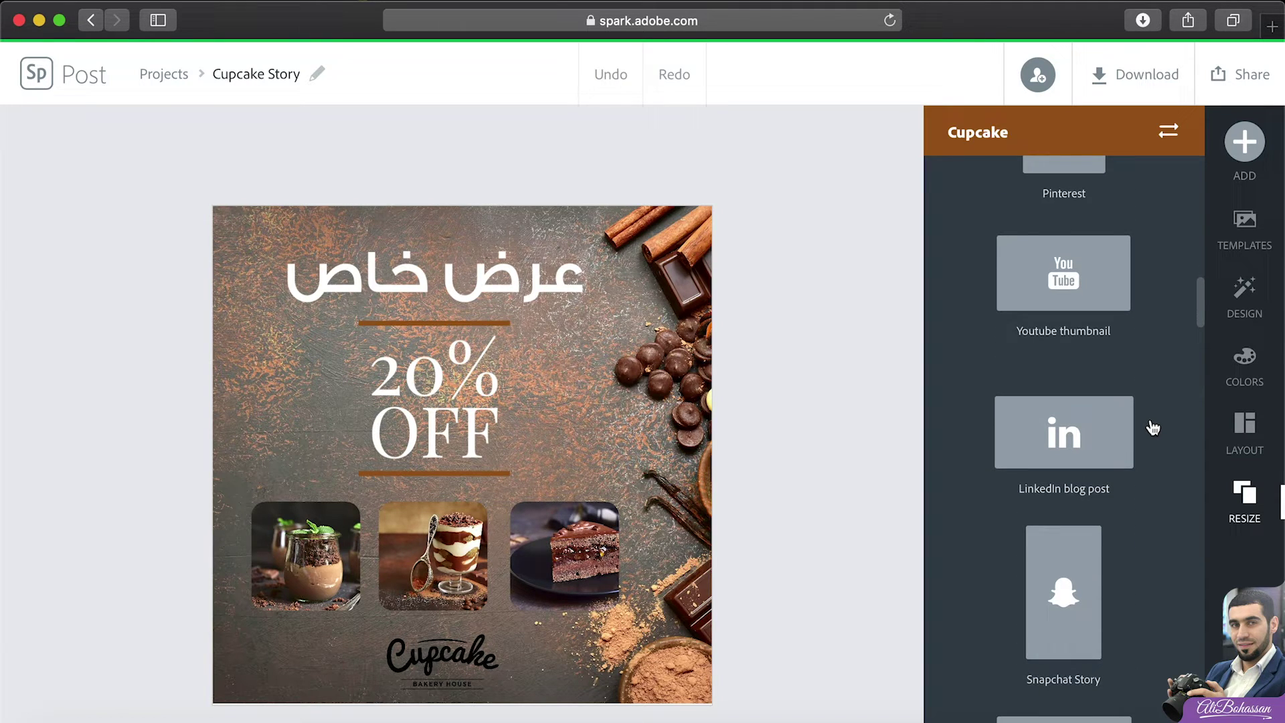
pyautogui.scroll(-4, 1153, 427)
pyautogui.scroll(10, 1153, 427)
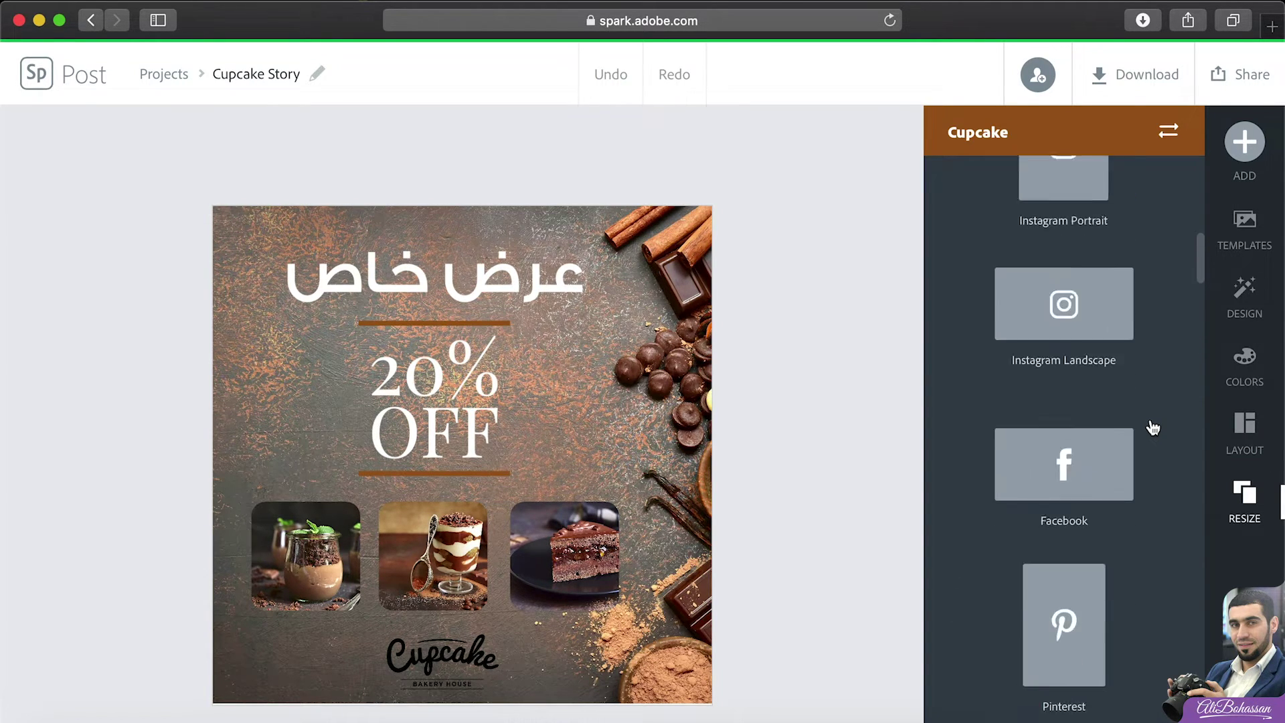
pyautogui.scroll(10, 1152, 427)
pyautogui.scroll(-4, 1152, 427)
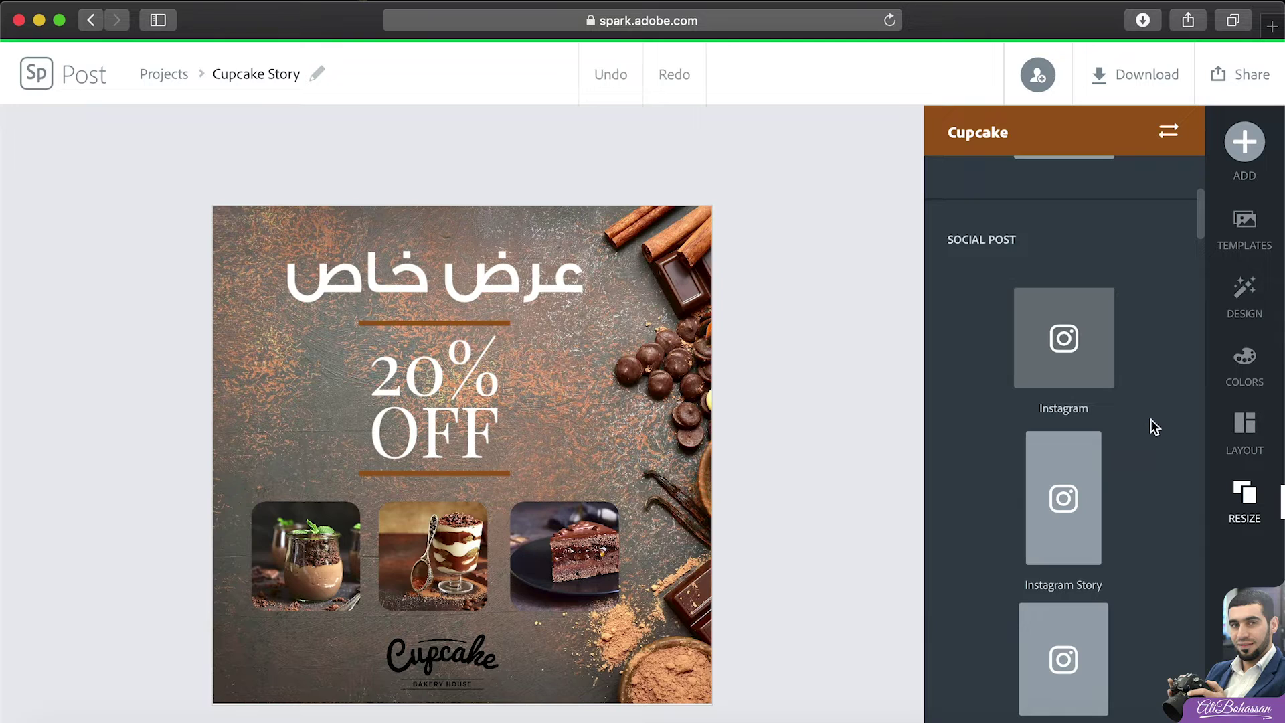
pyautogui.scroll(-2, 1150, 423)
pyautogui.click(1064, 411)
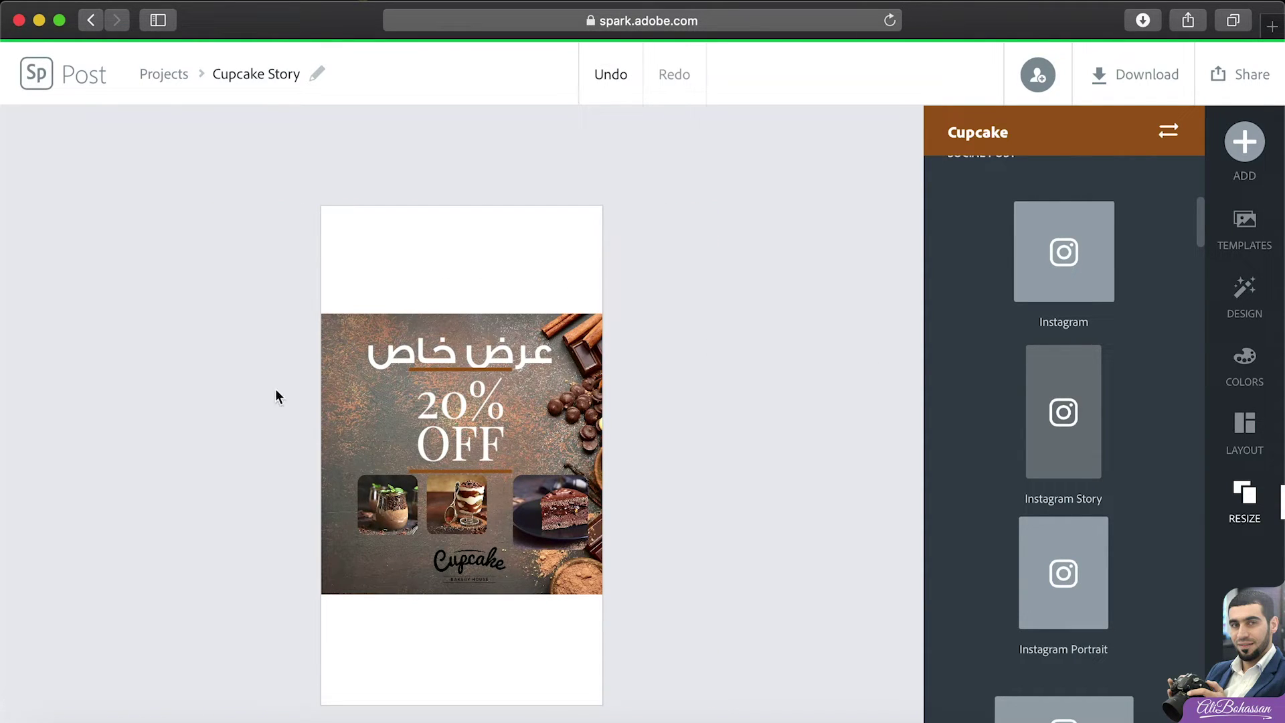
pyautogui.click(590, 362)
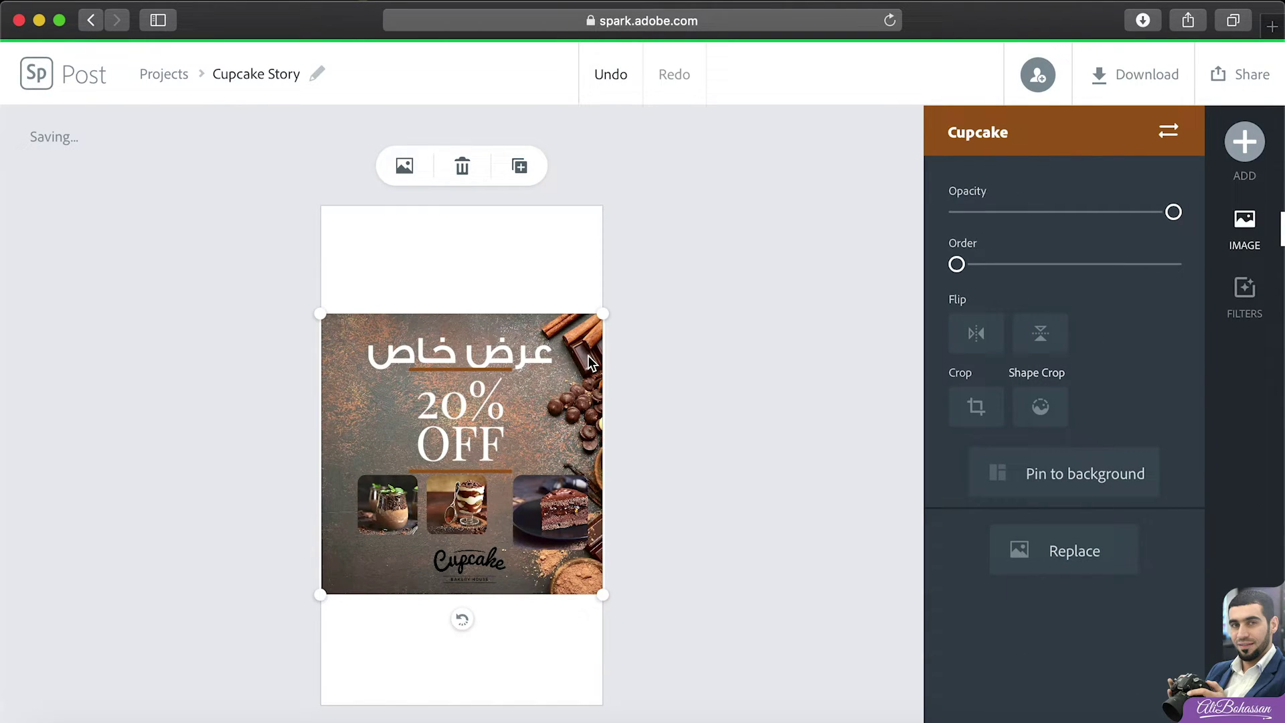
pyautogui.hotkey('ctrl', 'z')
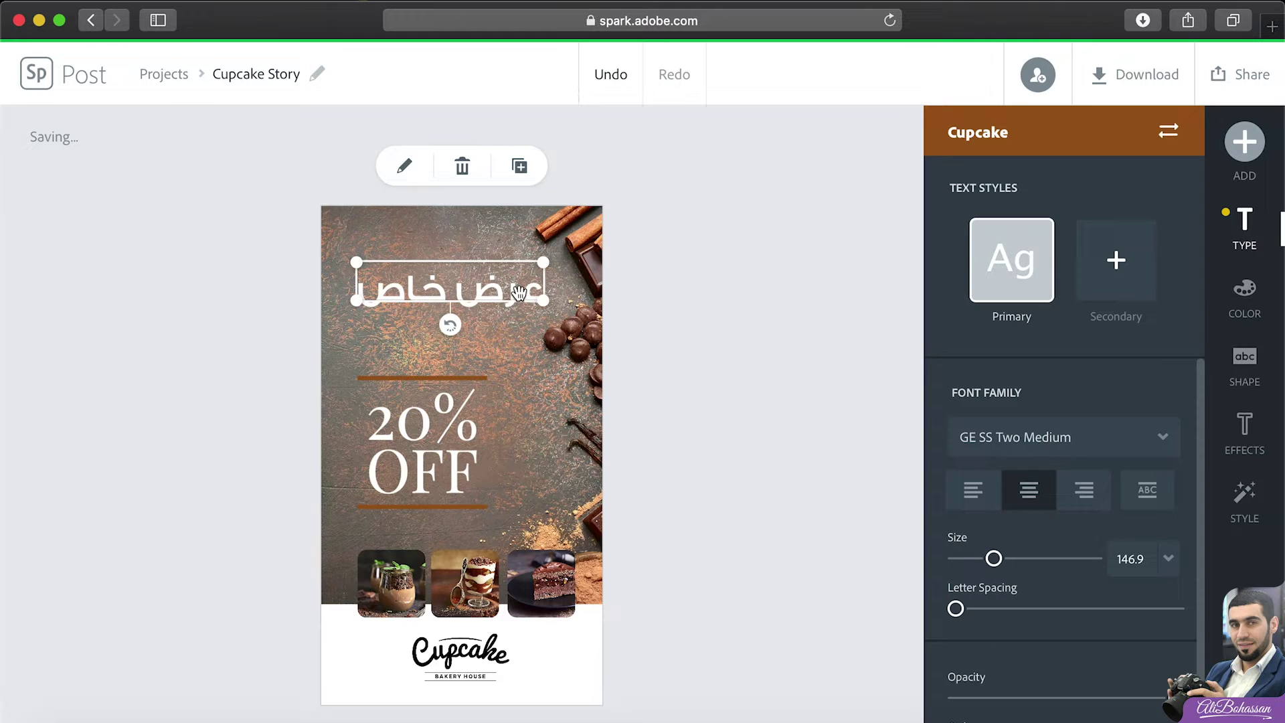
# Put the second Arabic headline word on a new line and widen the line spacing.
pyautogui.doubleClick(478, 292)
pyautogui.moveTo(473, 341); pyautogui.dragTo(463, 341)
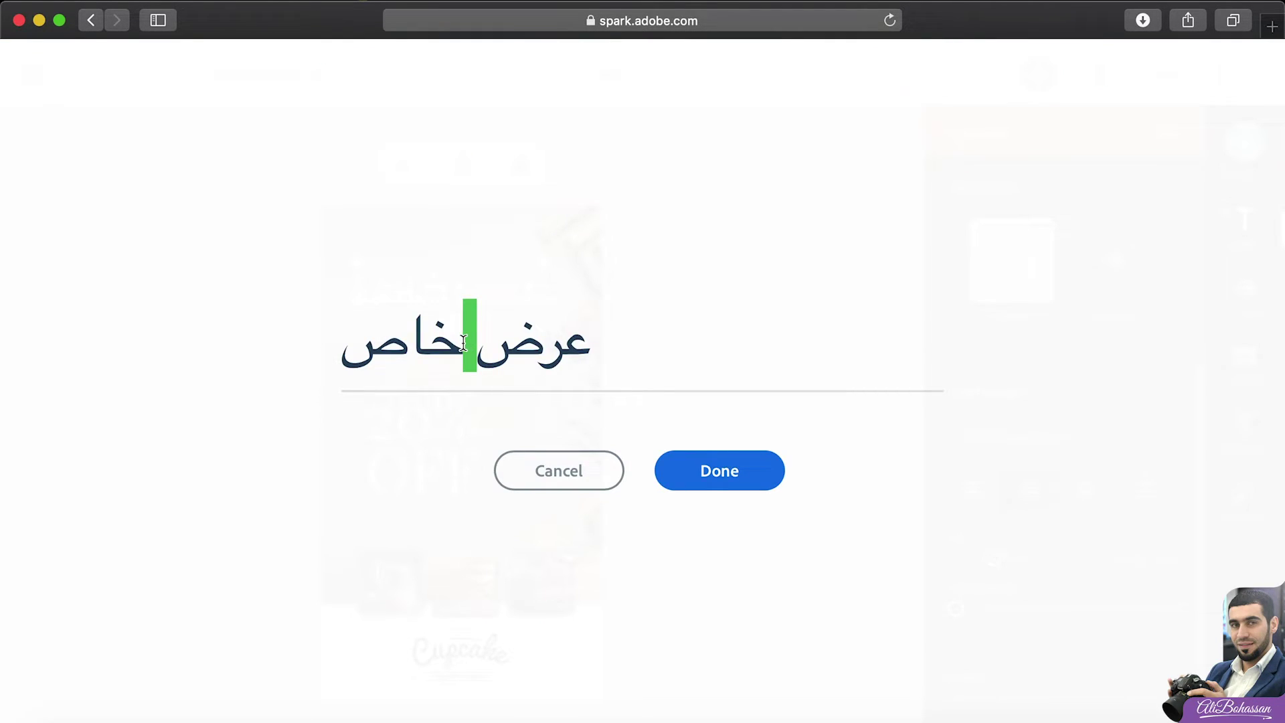
pyautogui.press('Return')
pyautogui.click(704, 469)
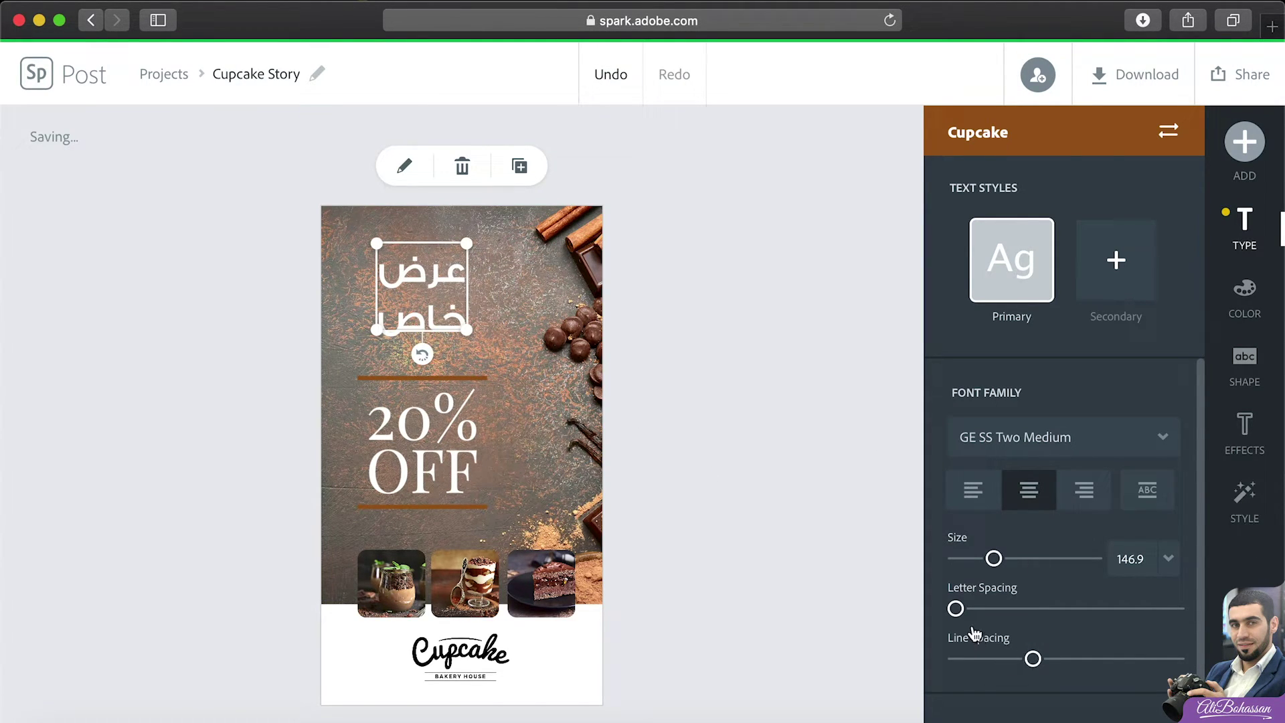
pyautogui.moveTo(1033, 659); pyautogui.dragTo(1145, 660)
pyautogui.click(702, 559)
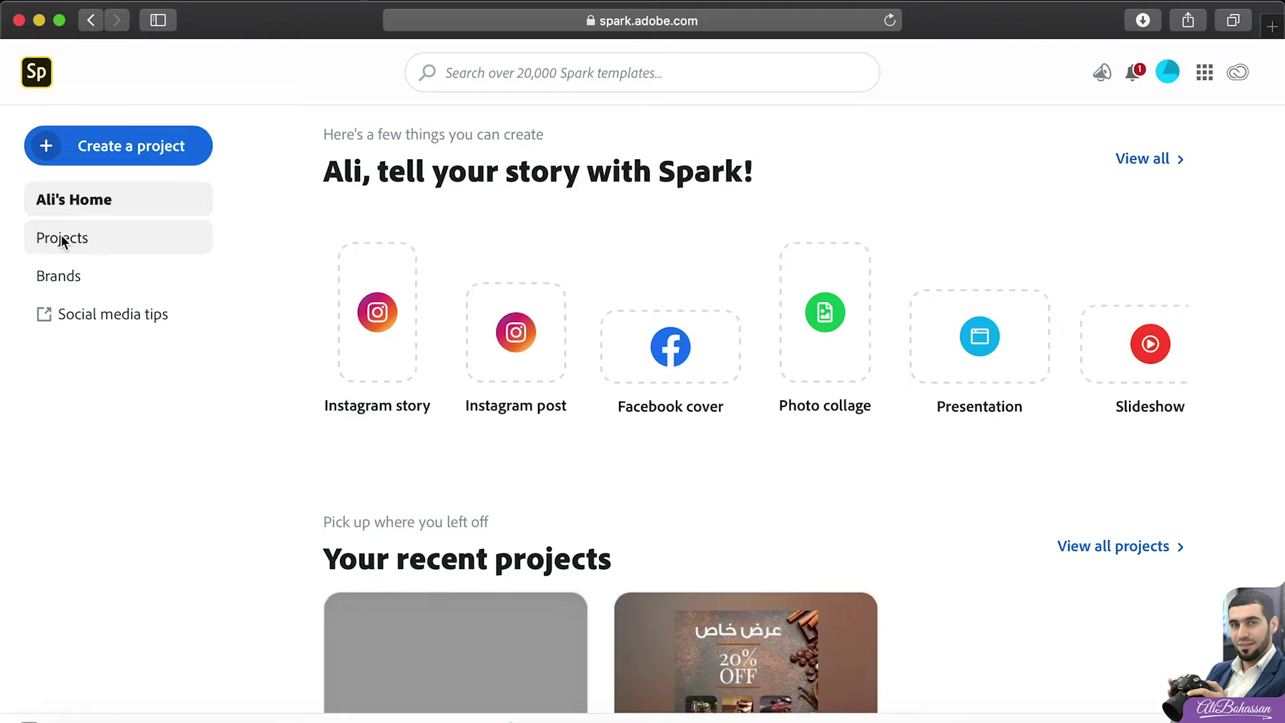
pyautogui.click(59, 243)
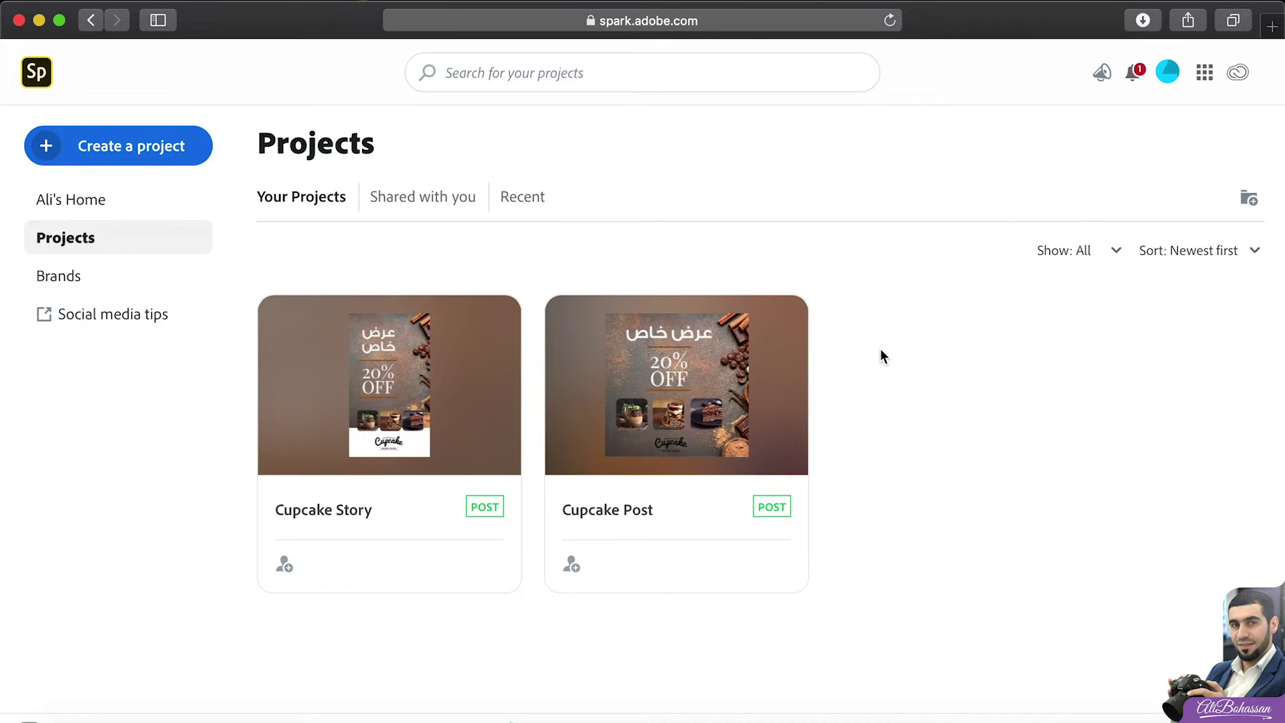
# Create a new Instagram post project.
pyautogui.moveTo(556, 459)
pyautogui.click(115, 153)
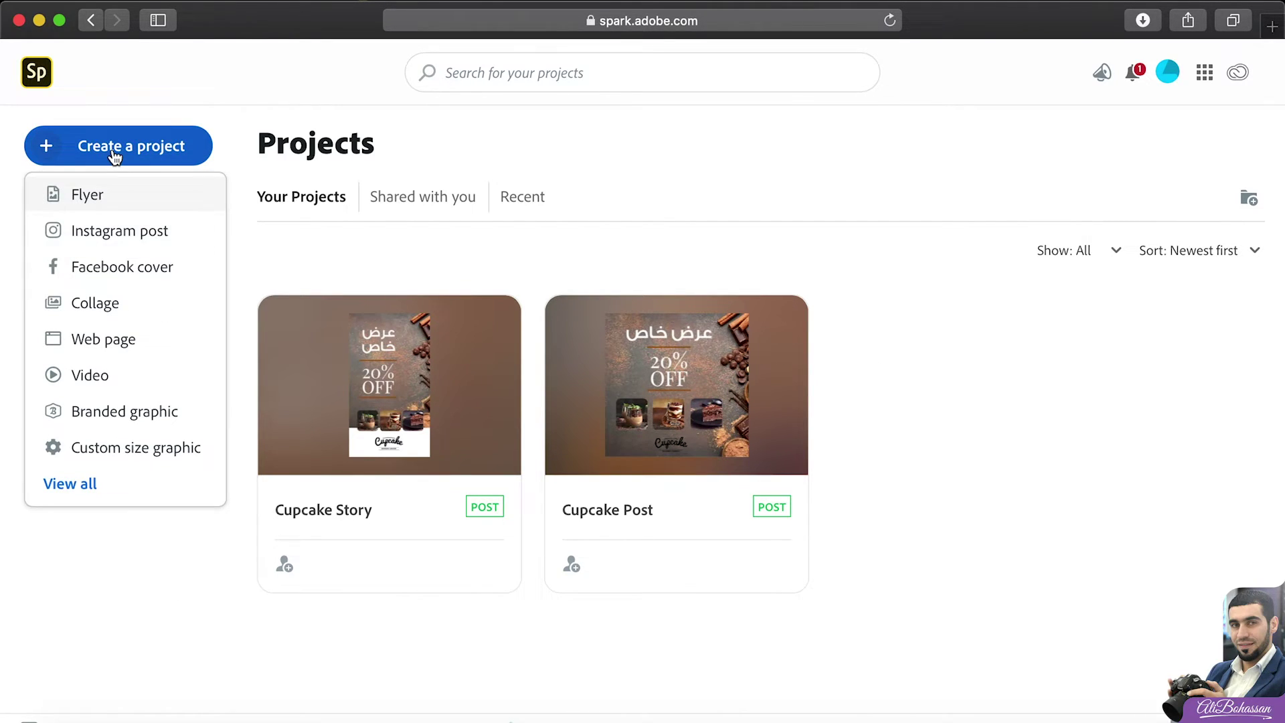
pyautogui.click(150, 239)
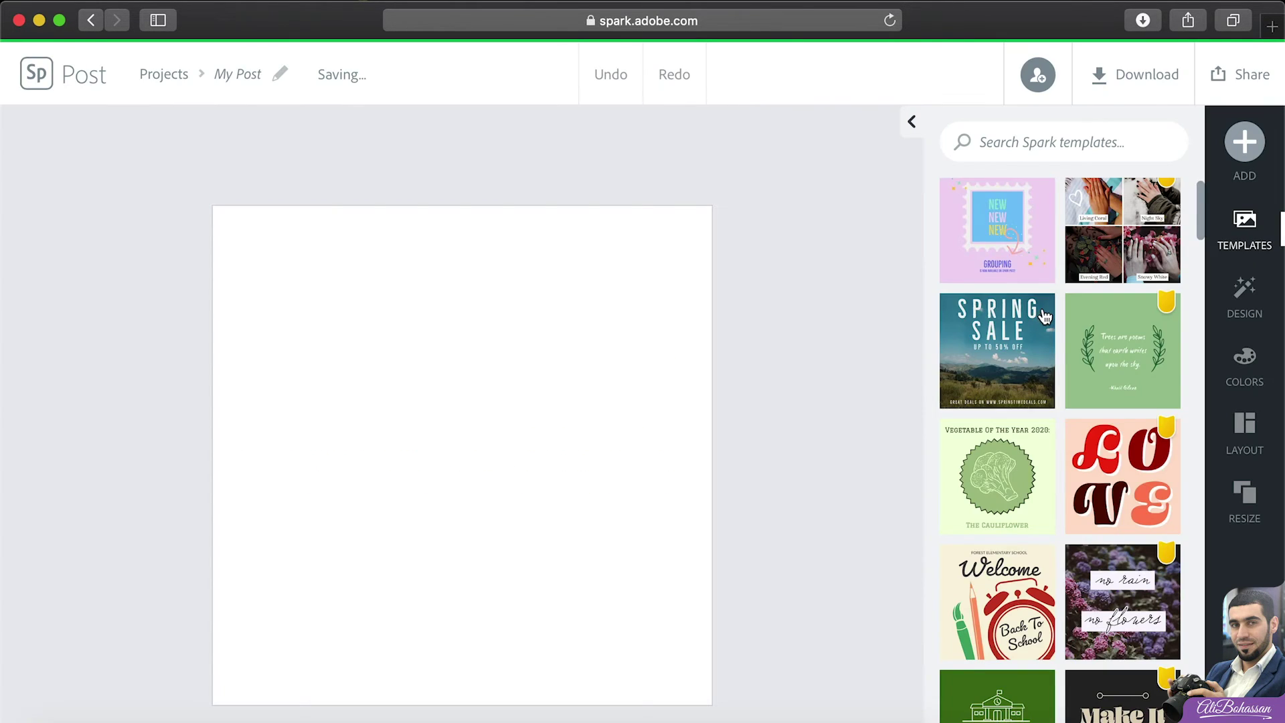
# Search the templates for 'cake'.
pyautogui.scroll(-4, 1045, 317)
pyautogui.scroll(5, 1045, 317)
pyautogui.click(1029, 135)
pyautogui.write('cake')
pyautogui.press('Return')
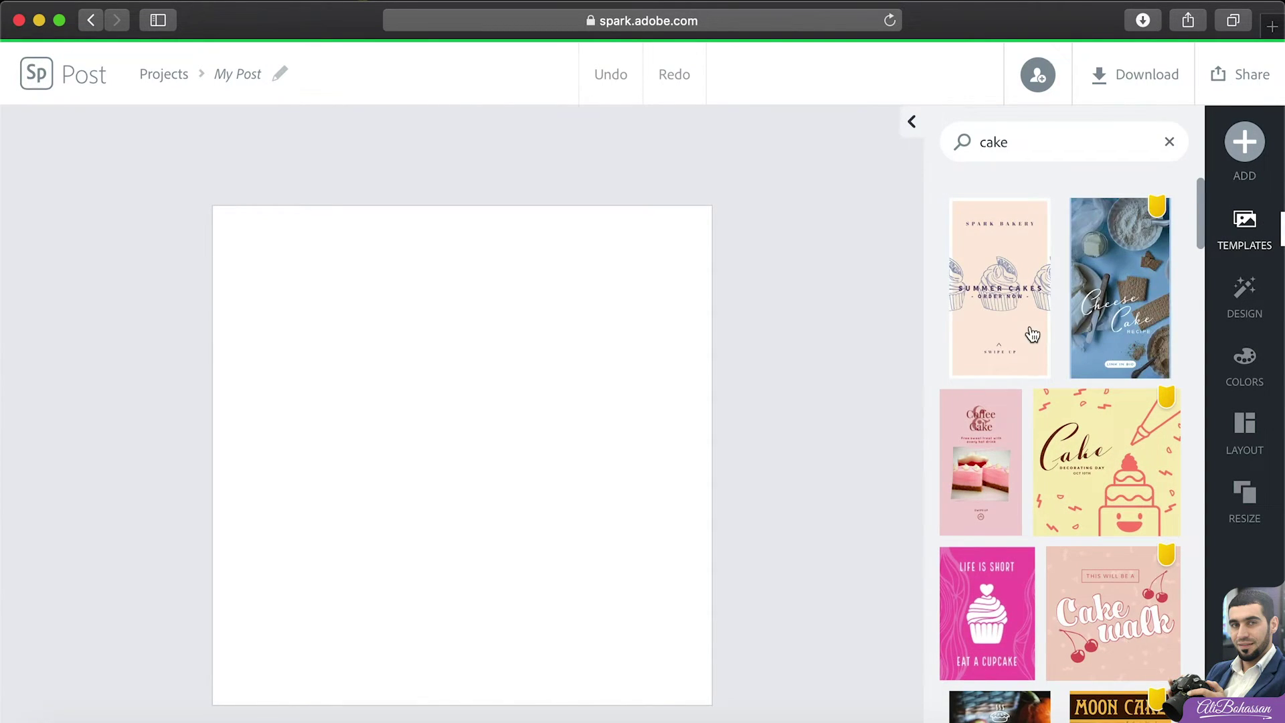
# Apply the Red Berry Recipes template and put Image3.jpg into a collage photo slot.
pyautogui.click(1033, 308)
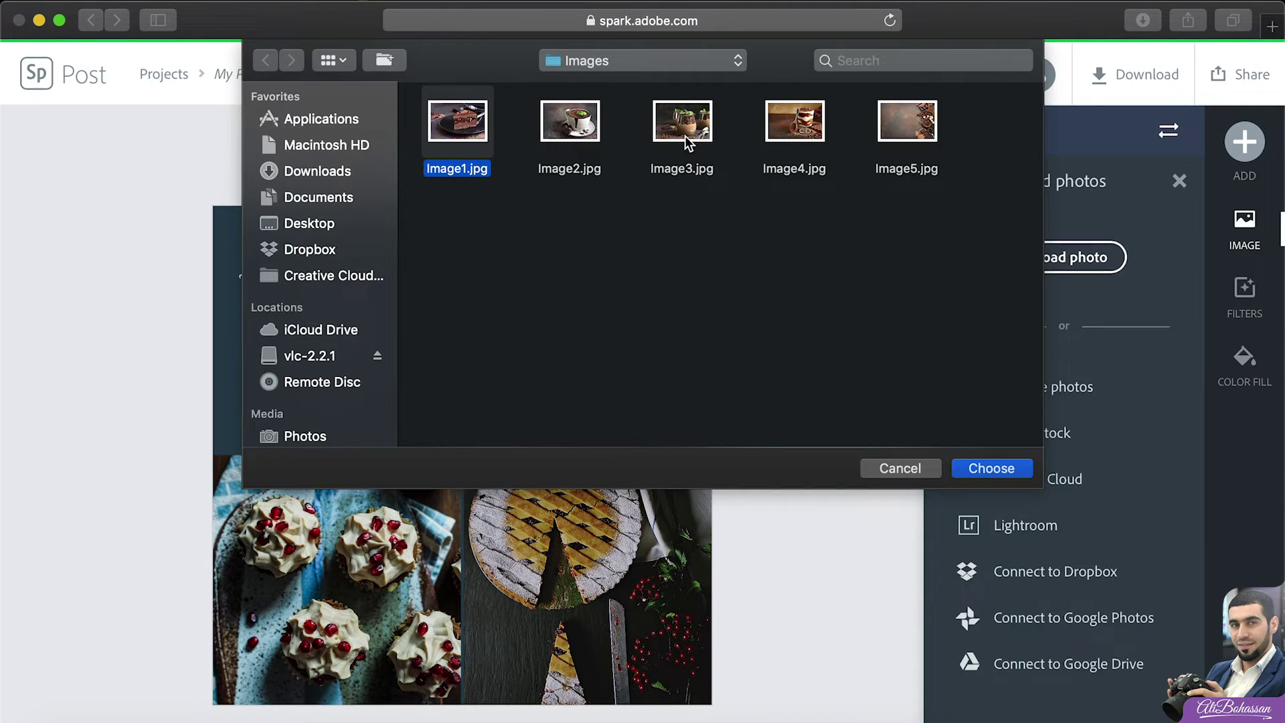
pyautogui.click(681, 122)
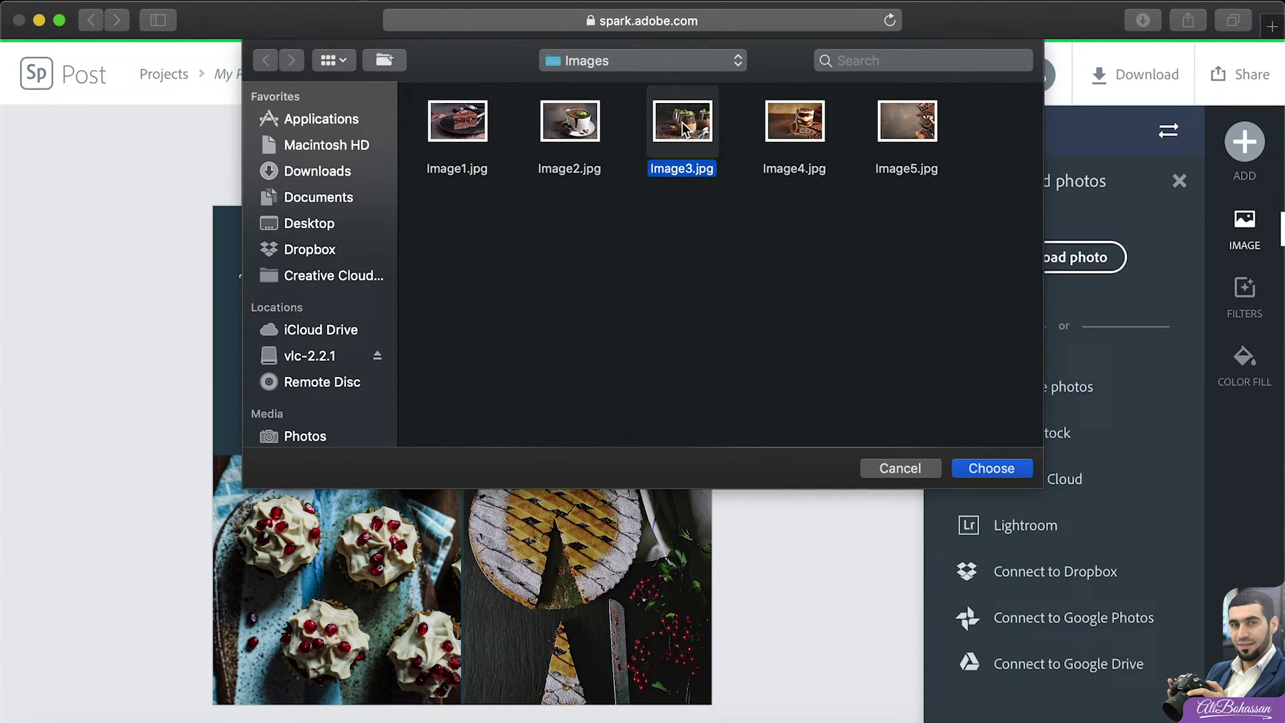
pyautogui.click(991, 468)
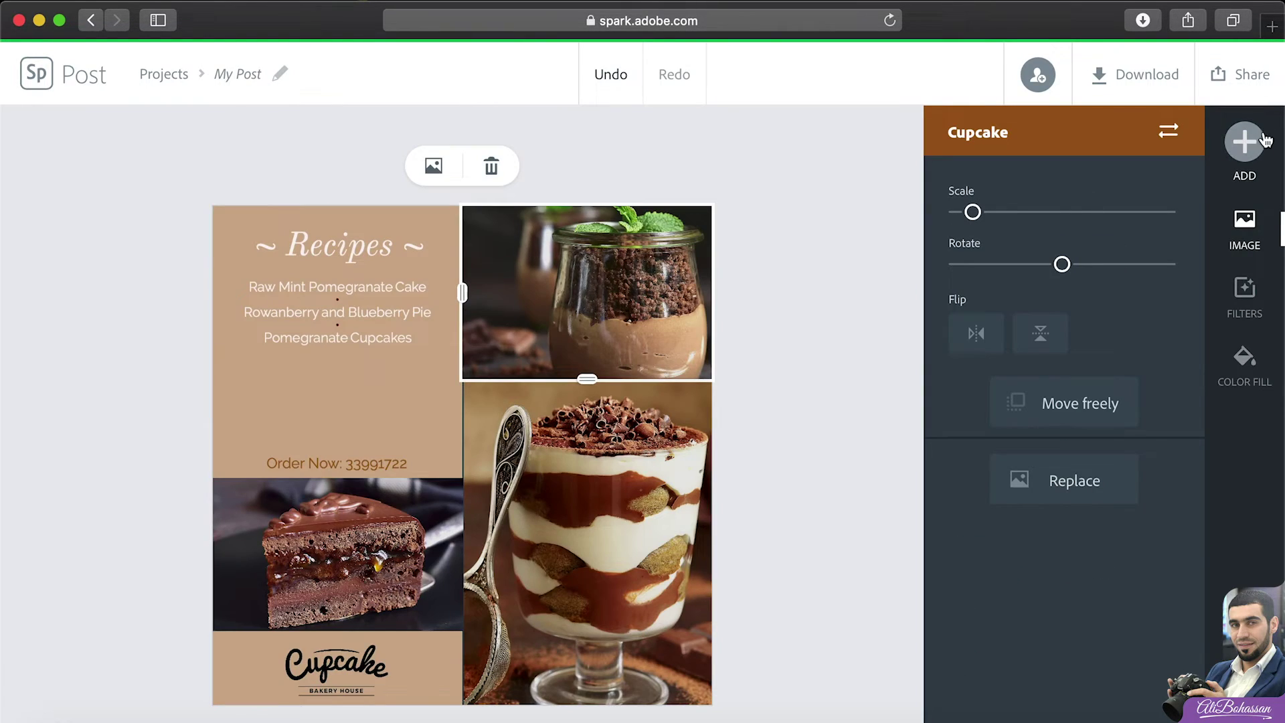